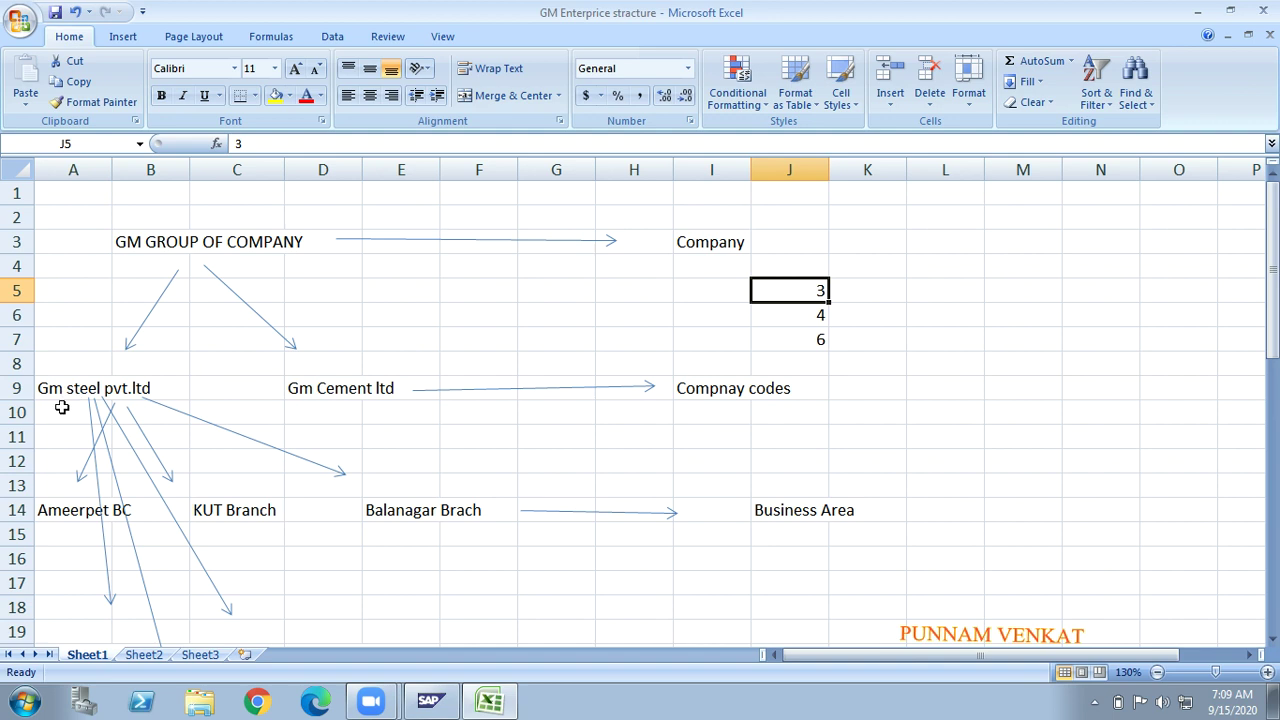
- Review the Excel sheet's companies, Gm steel pvt.ltd and Gm Cement ltd, and their company code values
left_click(61, 391)
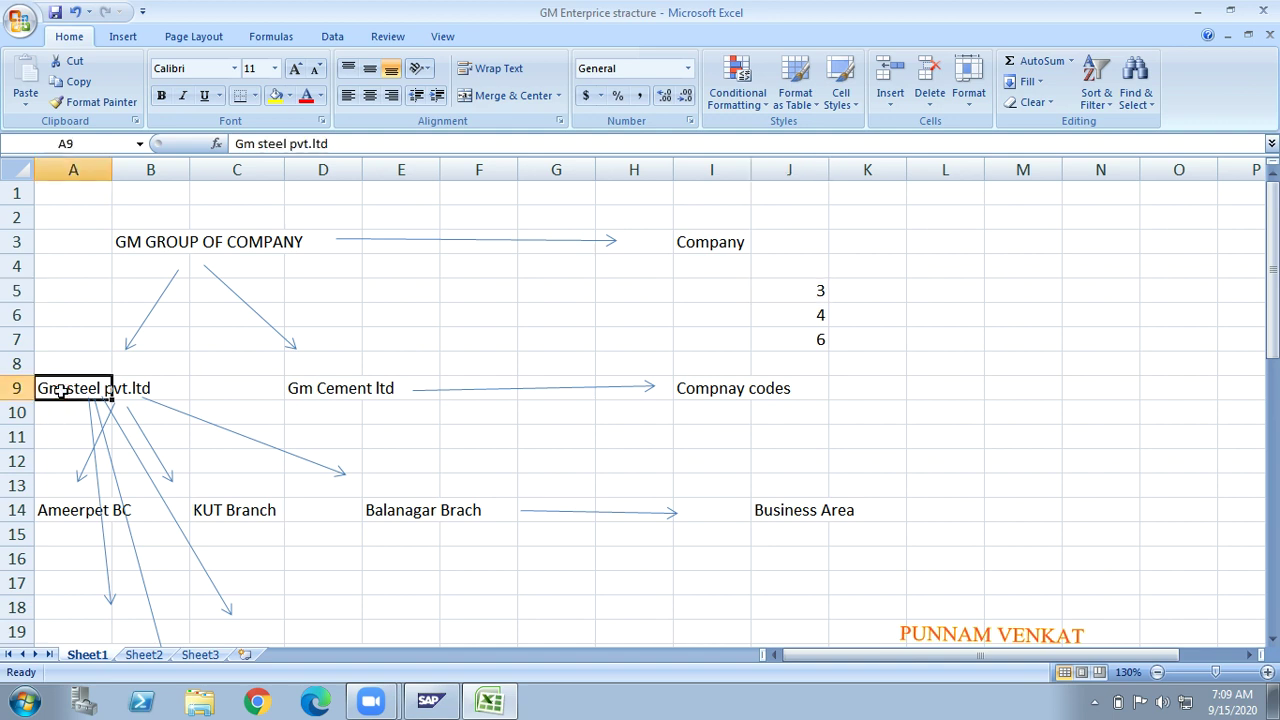
left_click(330, 400)
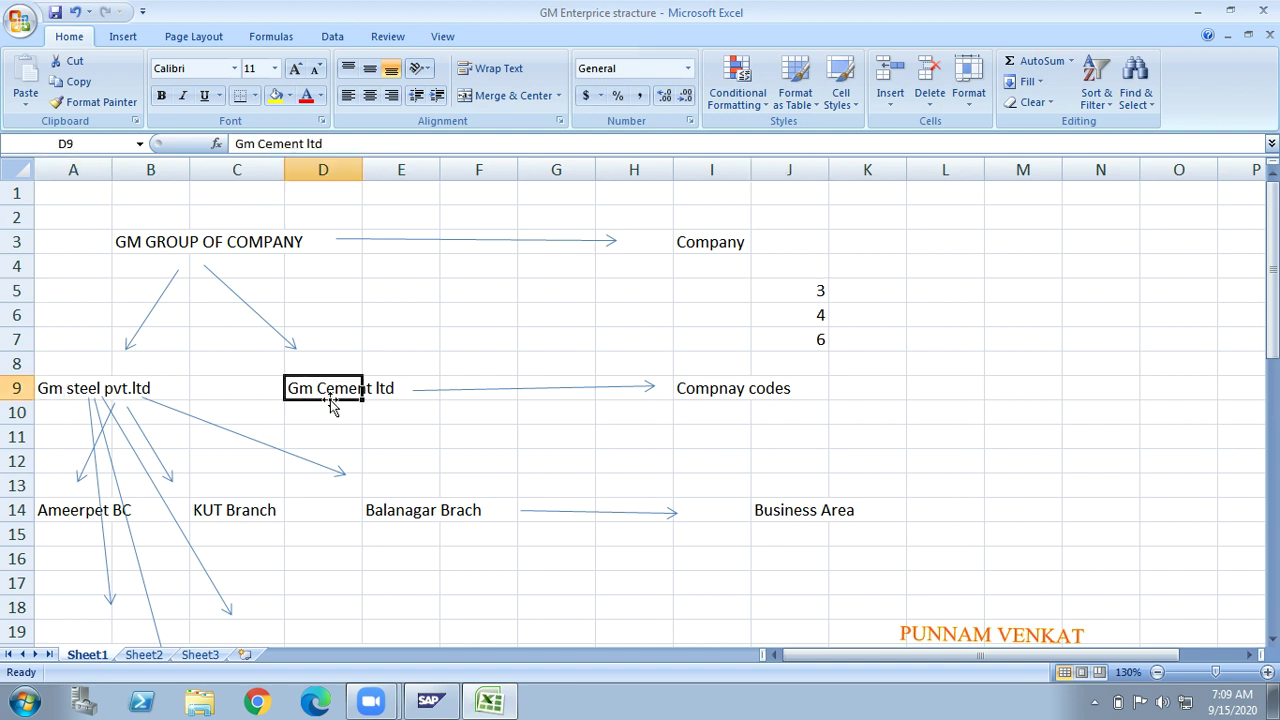
left_click(498, 368)
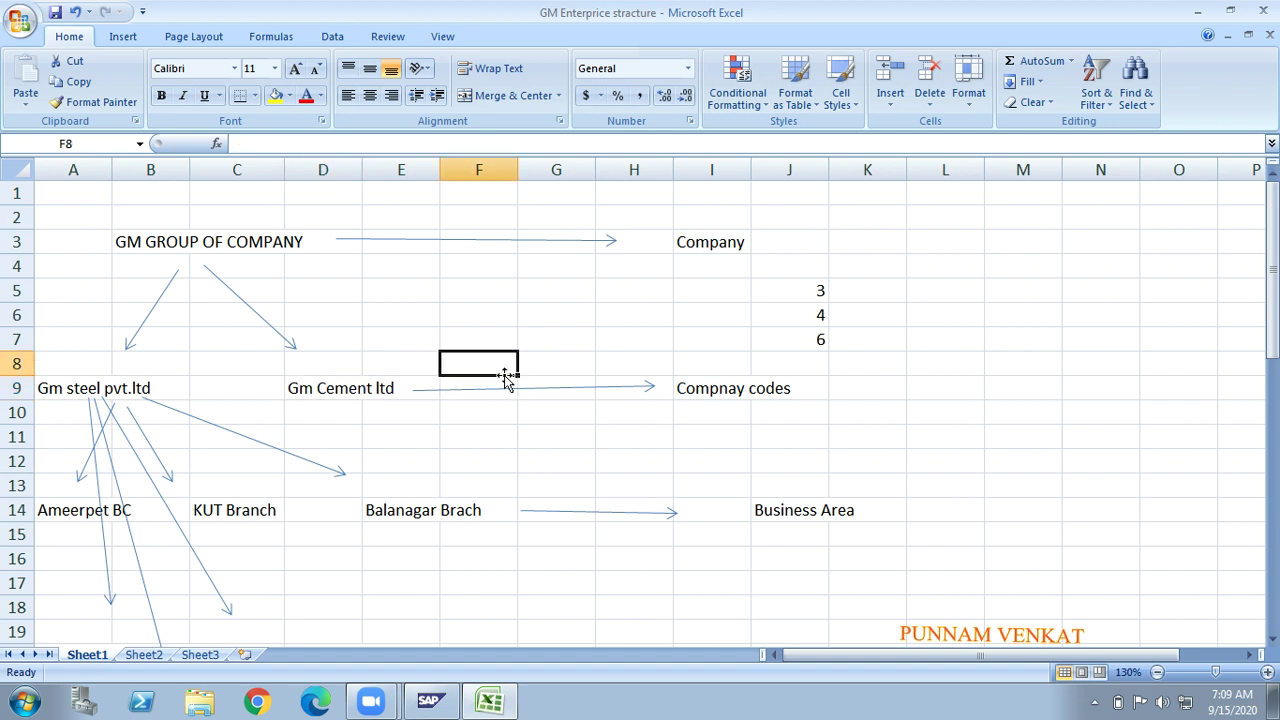
left_click(807, 317)
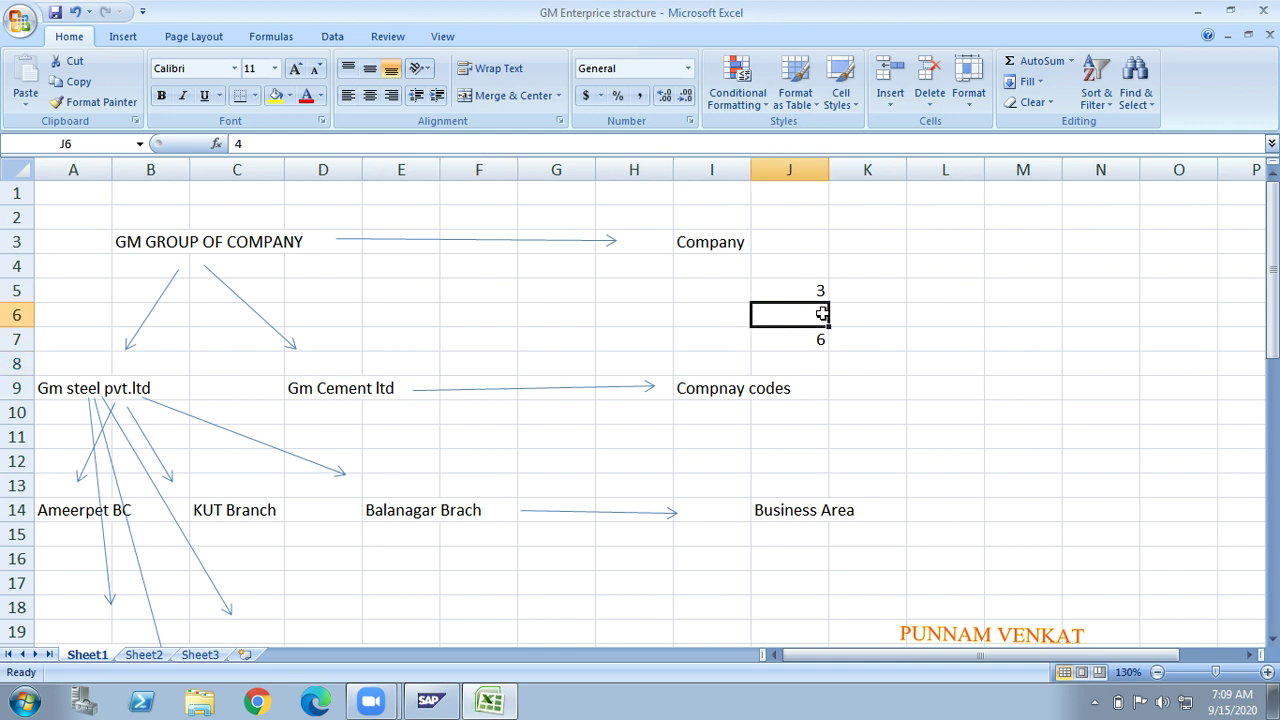
left_click(656, 330)
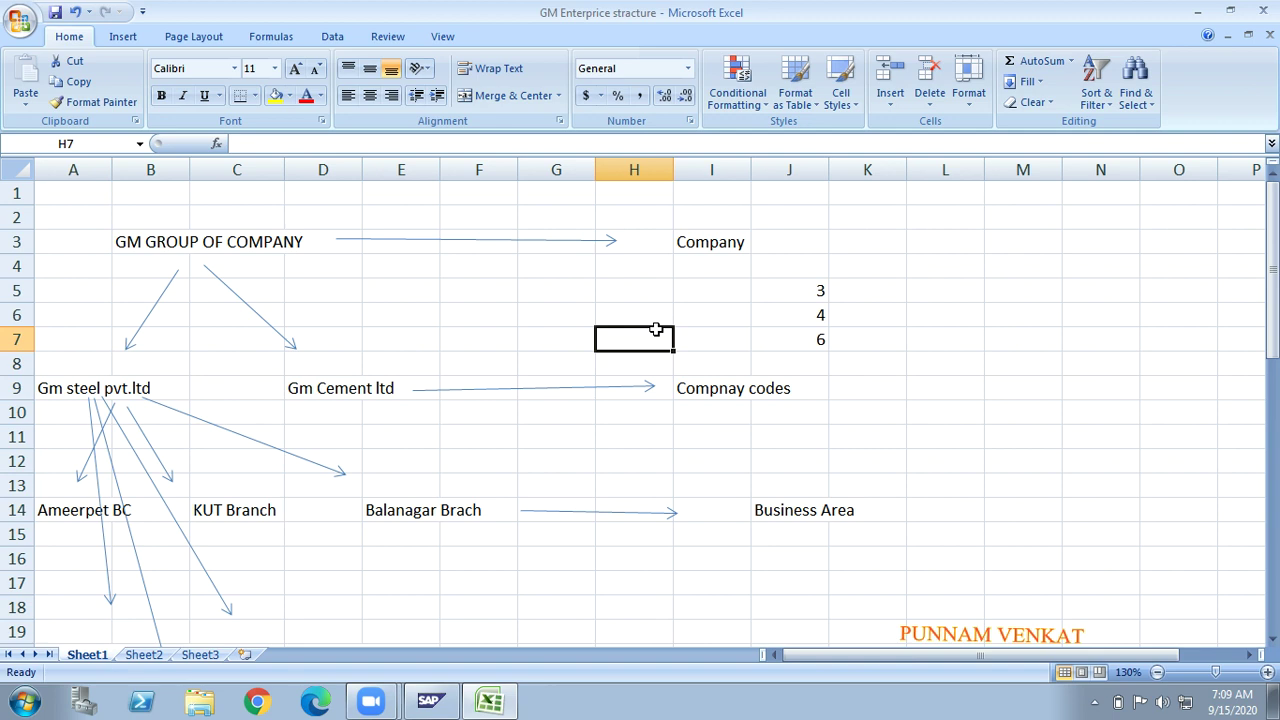
left_click(84, 390)
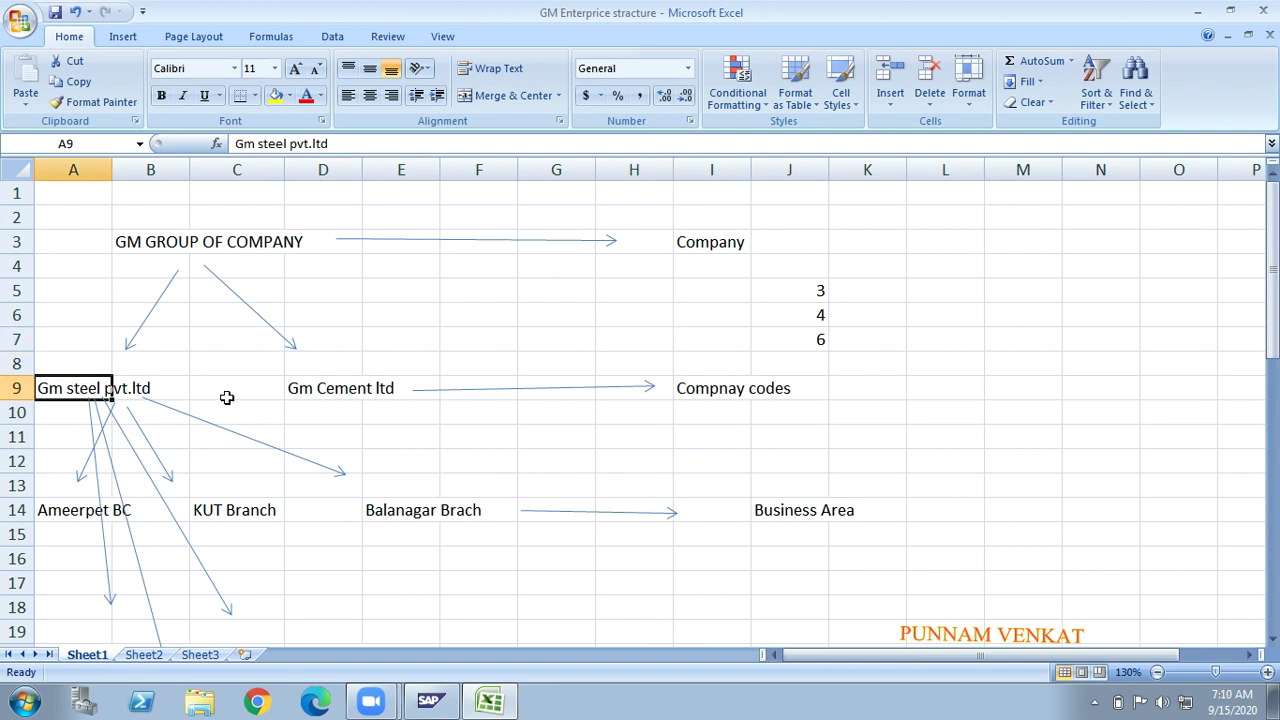
left_click(290, 392)
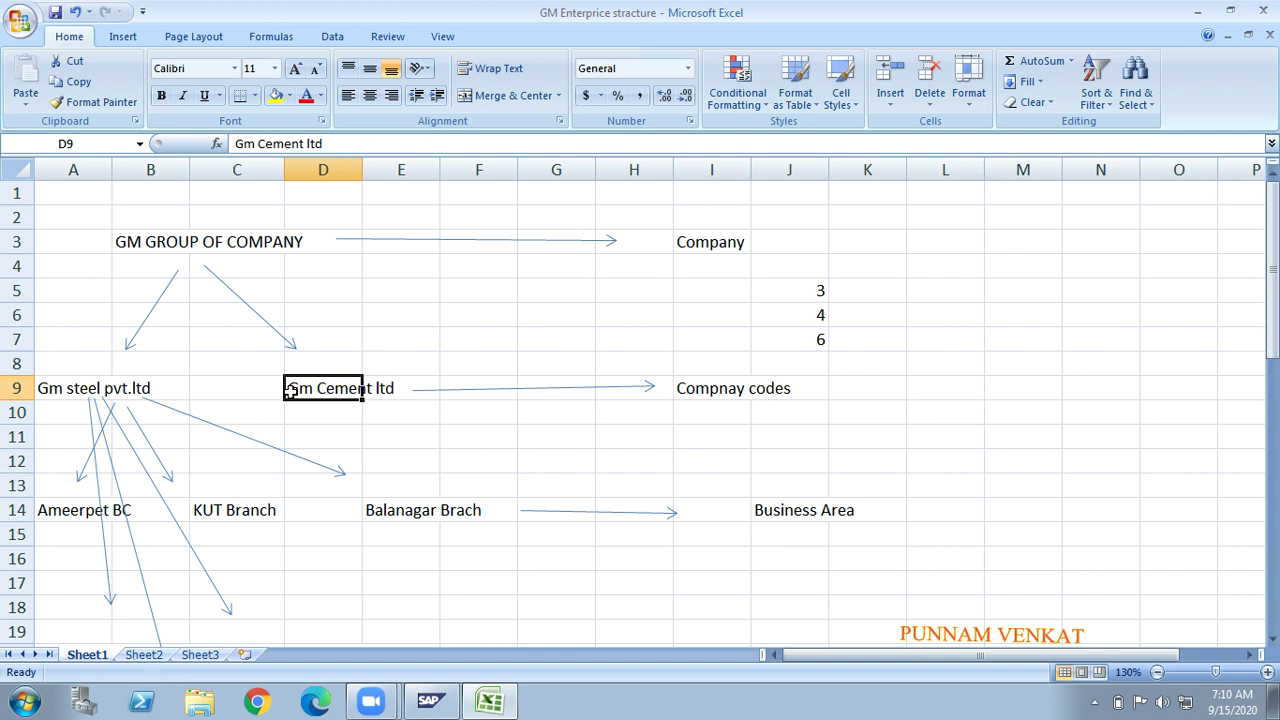
left_click(78, 390)
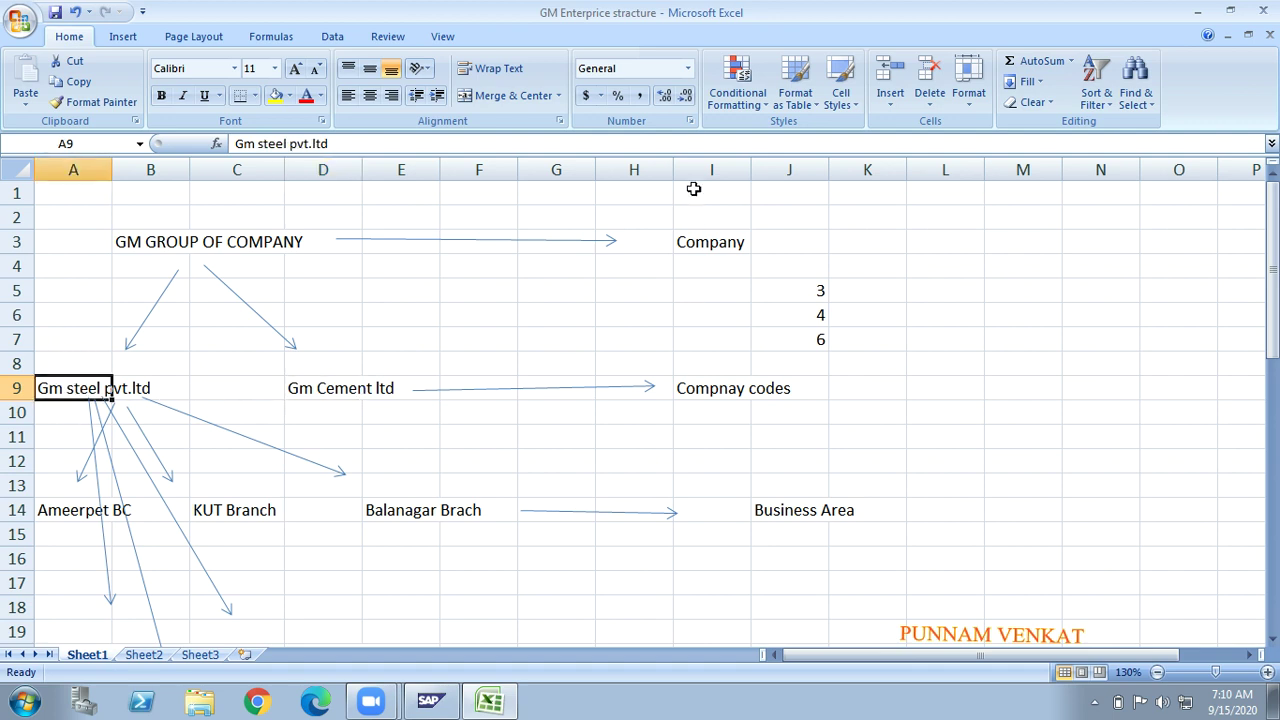
left_click(338, 390)
left_click(338, 390)
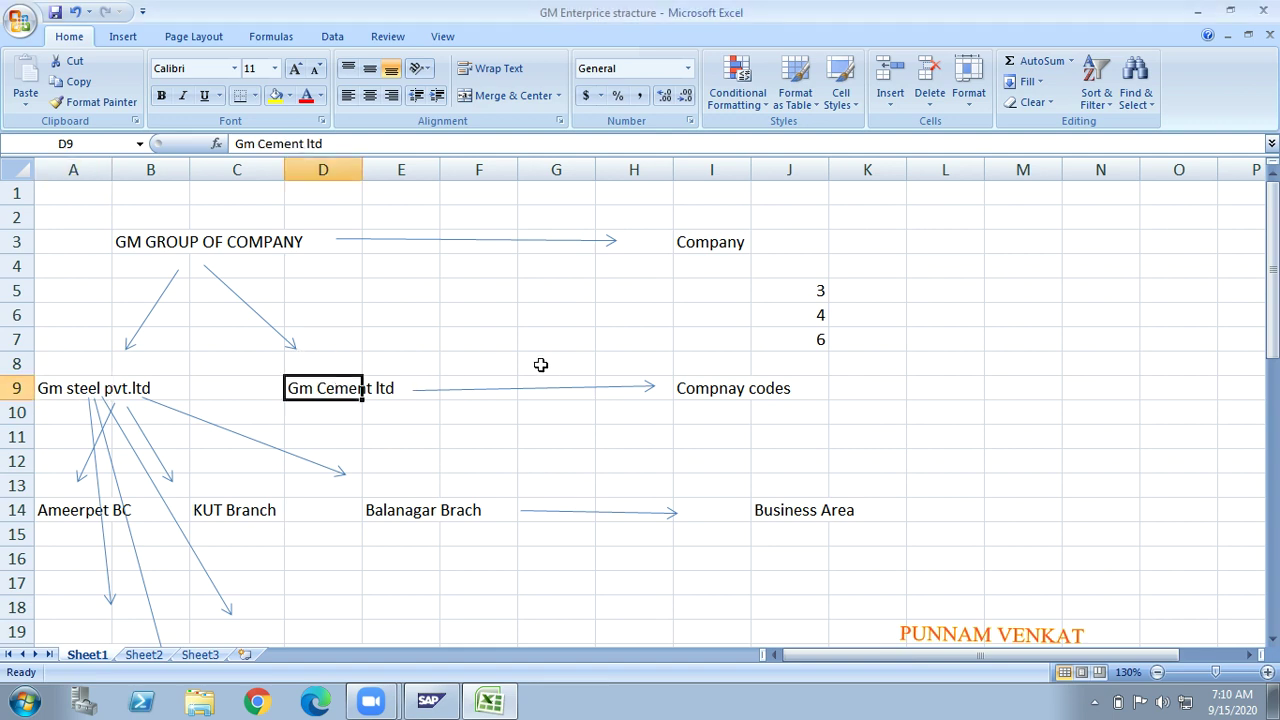
left_click(1095, 703)
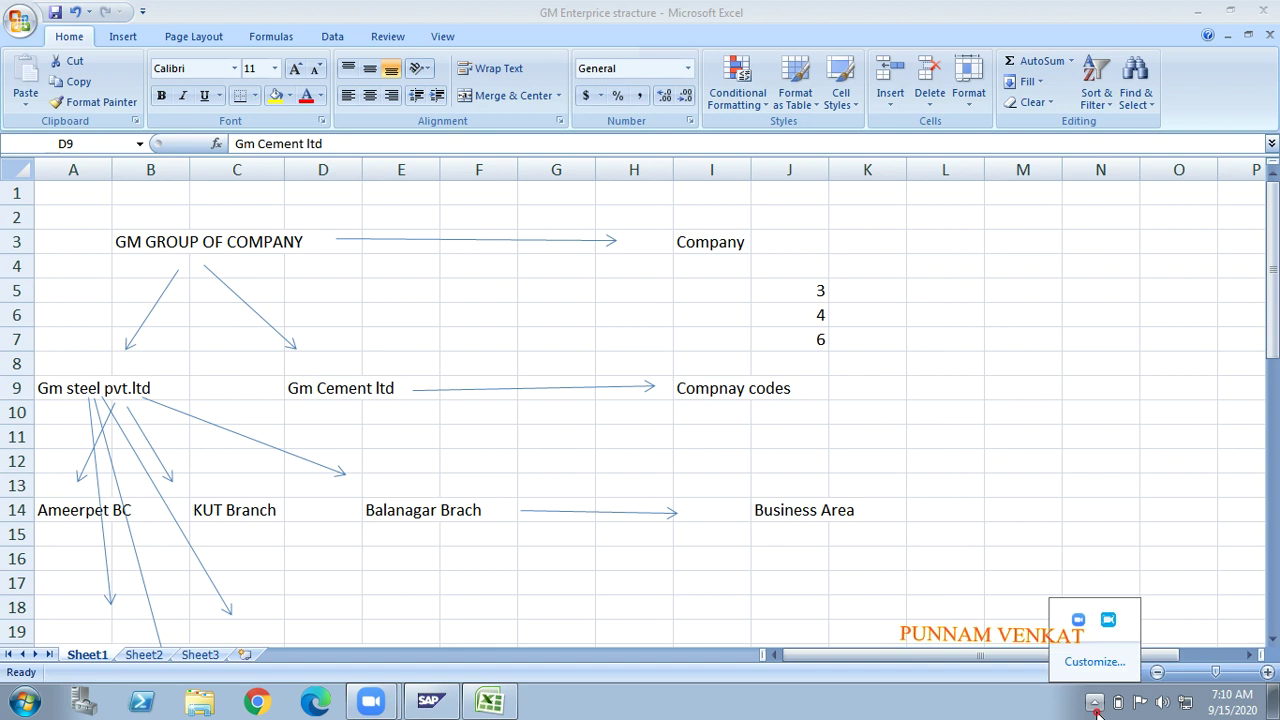
left_click(836, 564)
left_click(500, 477)
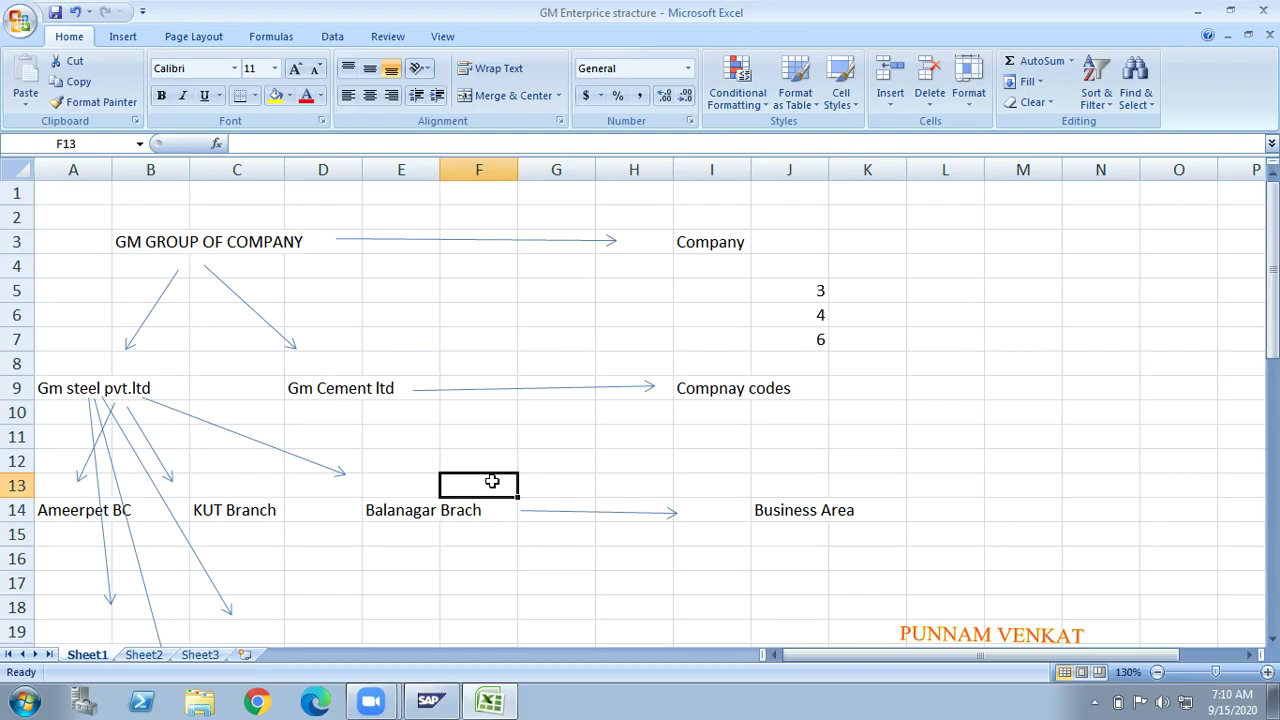
- From the desktop, start SAP Logon and open the EHP7SR2-GST system connection
key("super+d")
left_click(46, 455)
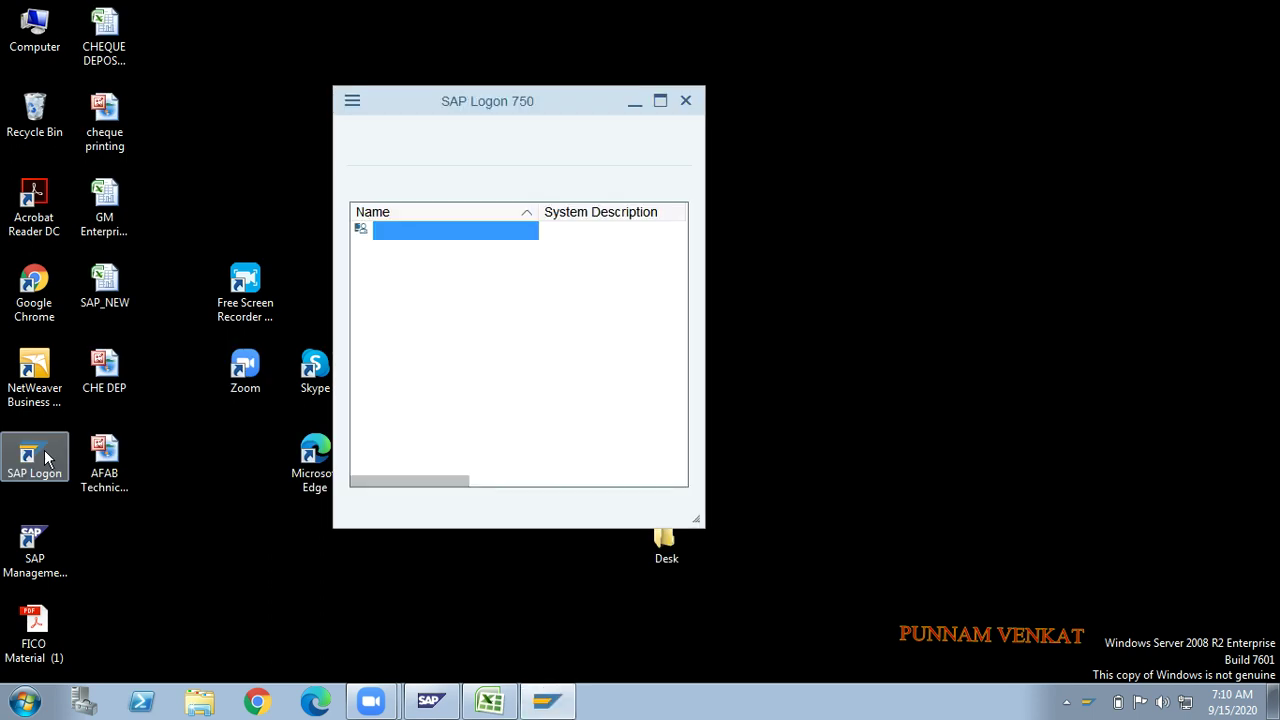
double_click(408, 237)
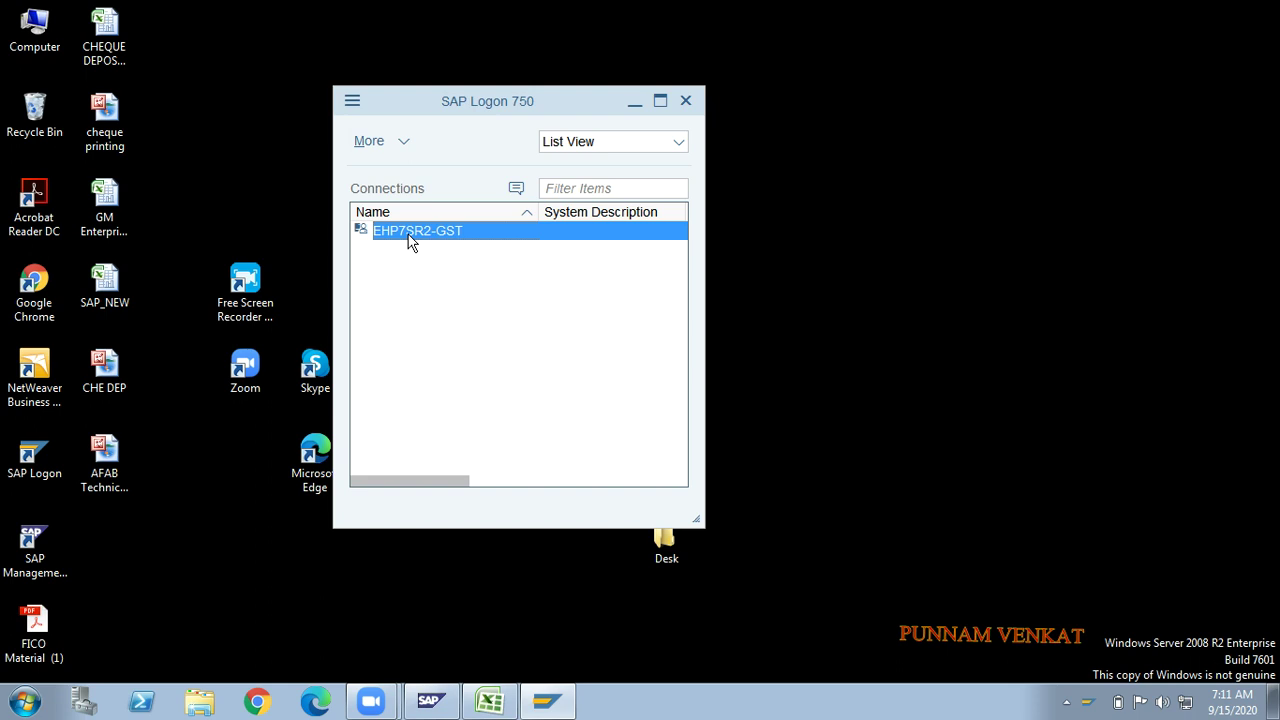
double_click(417, 231)
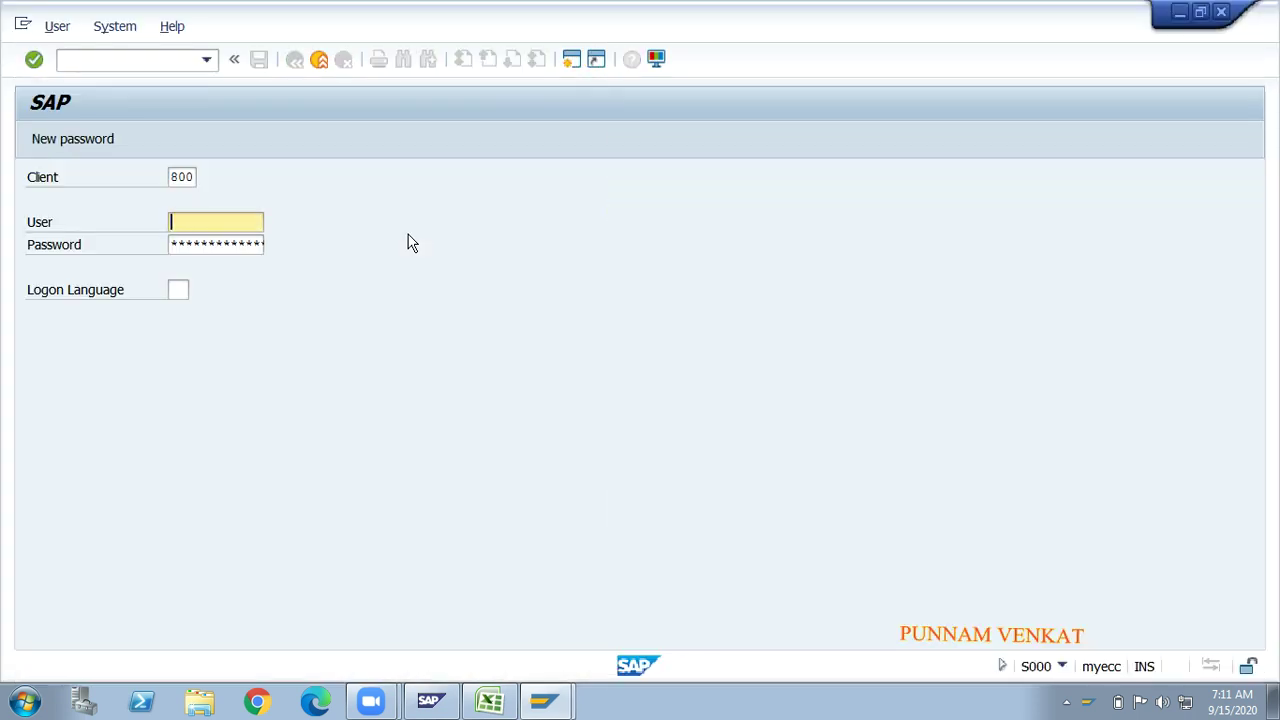
- Log on to client 800 with the SAP user ID and account password
type("sapuser")
key("Tab")
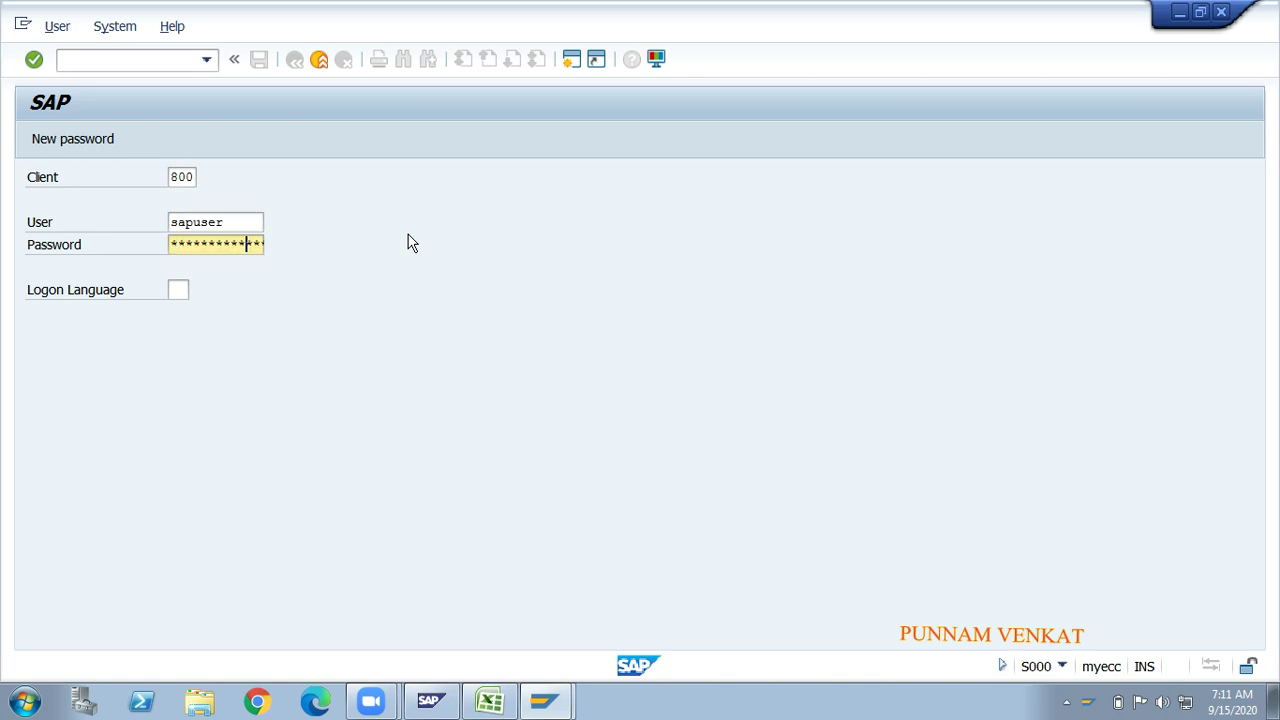
key("Return")
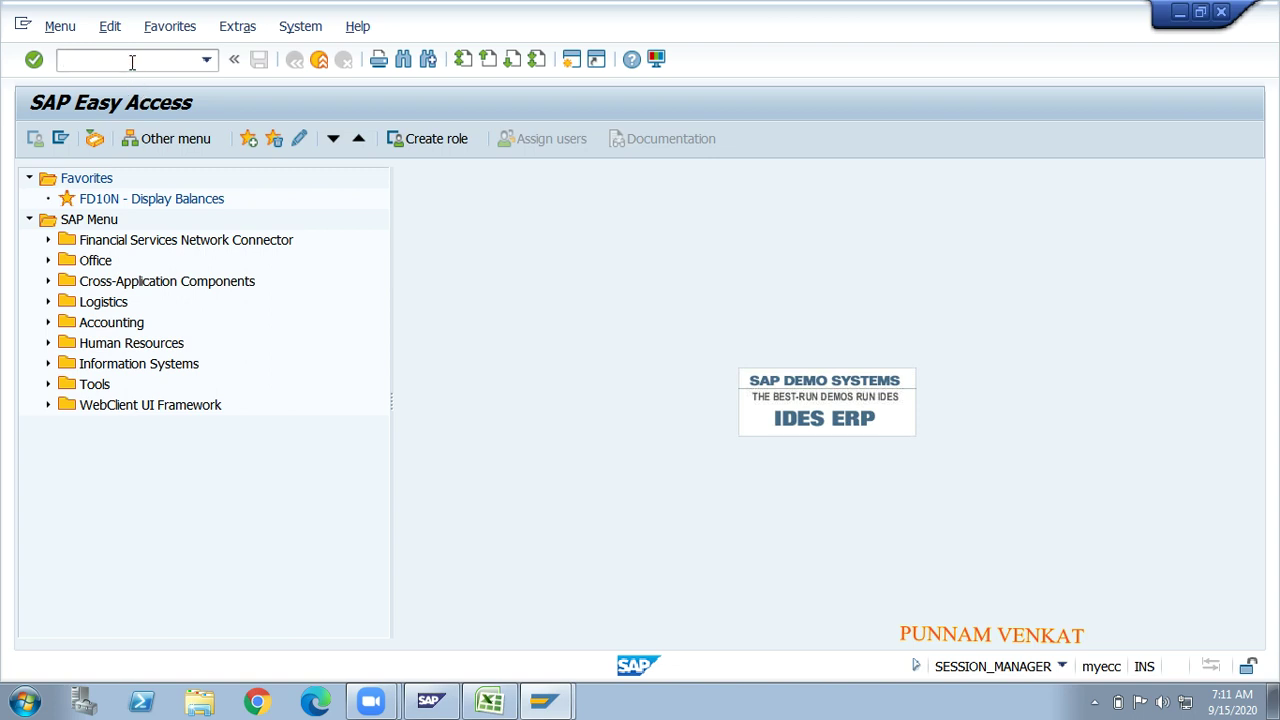
- Run transaction SPRO and open the SAP Reference IMG
type("spro")
key("Return")
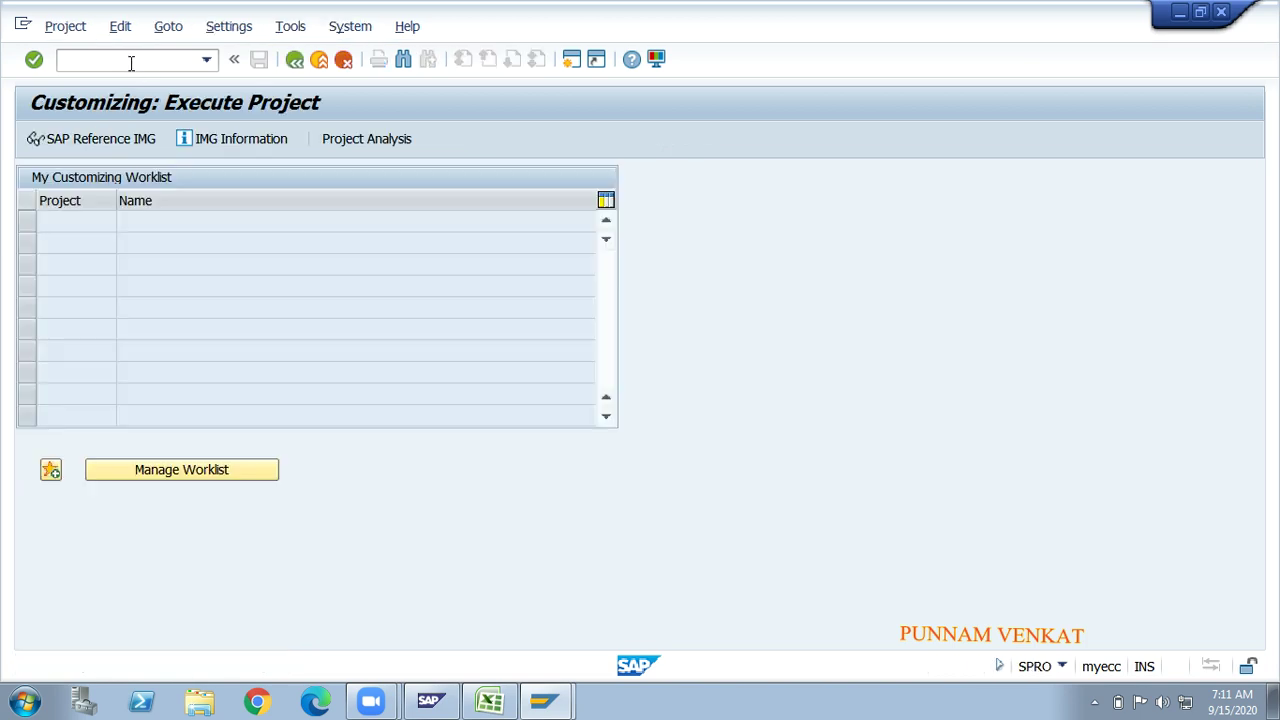
left_click(78, 141)
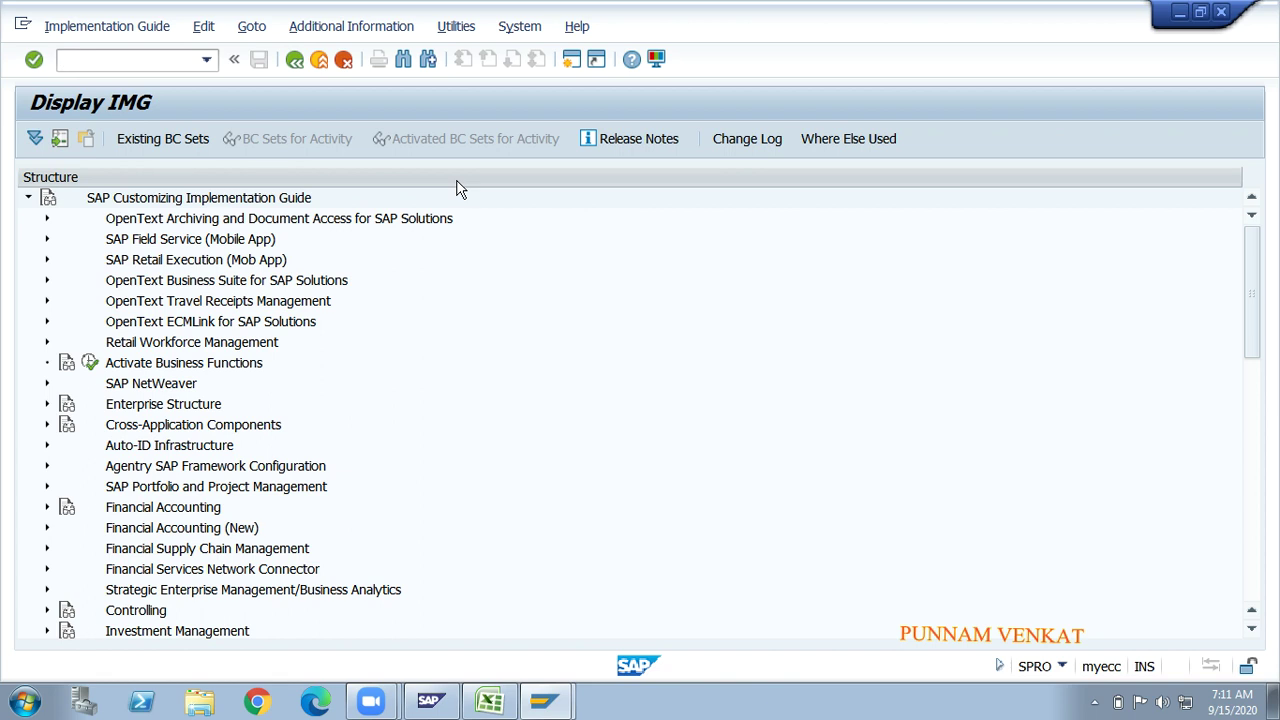
- Expand the IMG tree to Enterprise Structure › Definition › Financial Accounting
left_click(248, 261)
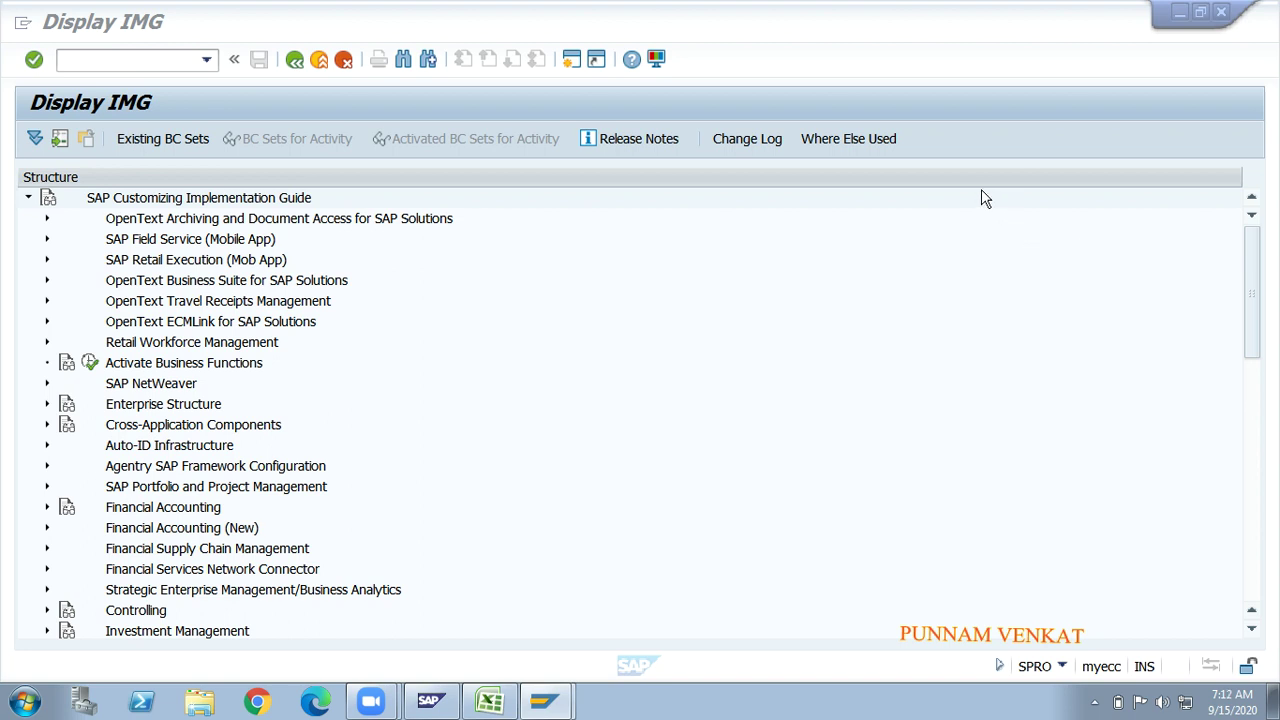
left_click(165, 289)
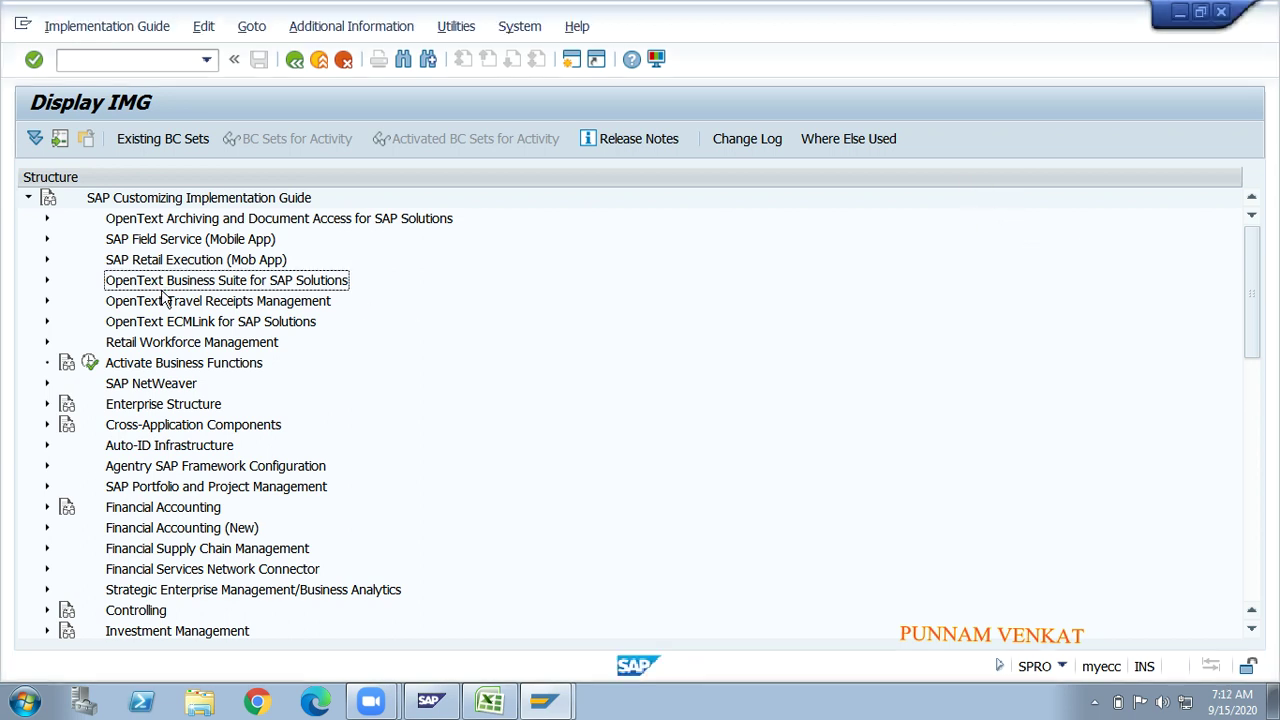
key("Down")
key("Down")
key("Down")
key("Down")
key("Down")
key("Down")
key("Down")
key("Down")
key("Down")
key("Down")
key("Down")
key("Down")
key("Down")
key("Up")
key("Up")
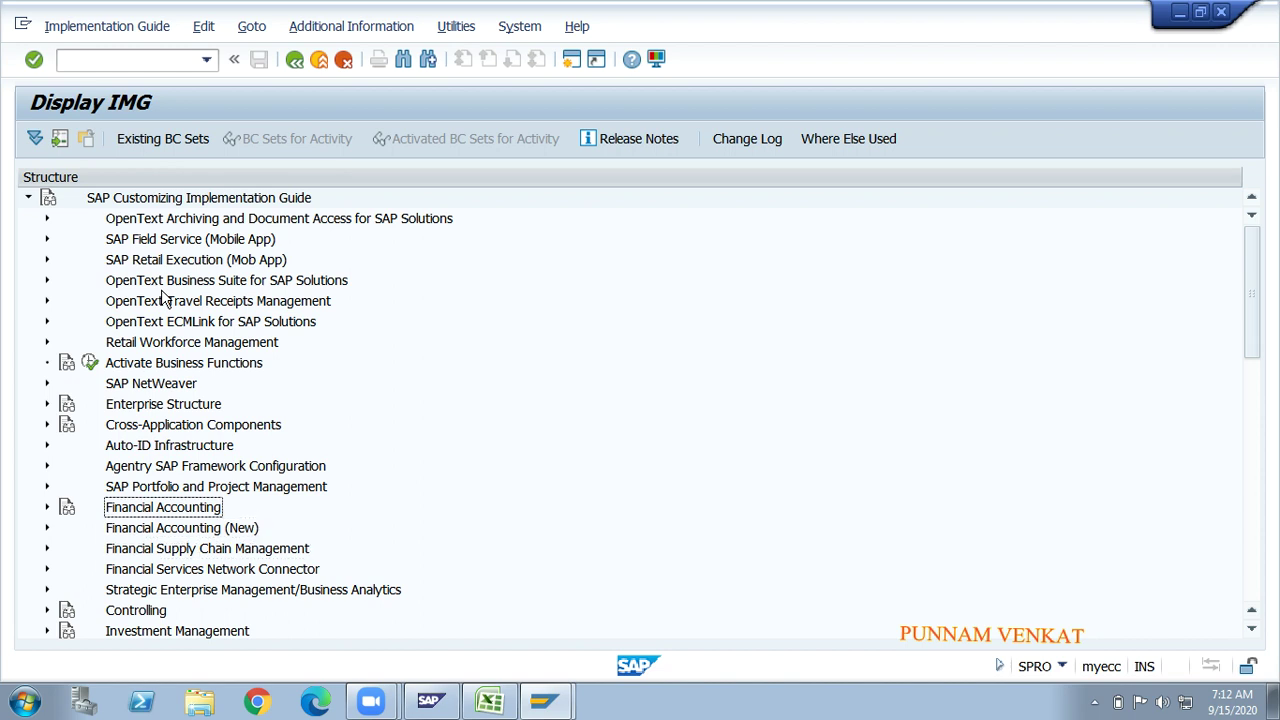
key("Up")
key("Up")
key("Up")
key("Up")
key("Up")
key("Up")
key("Up")
key("Down")
key("Down")
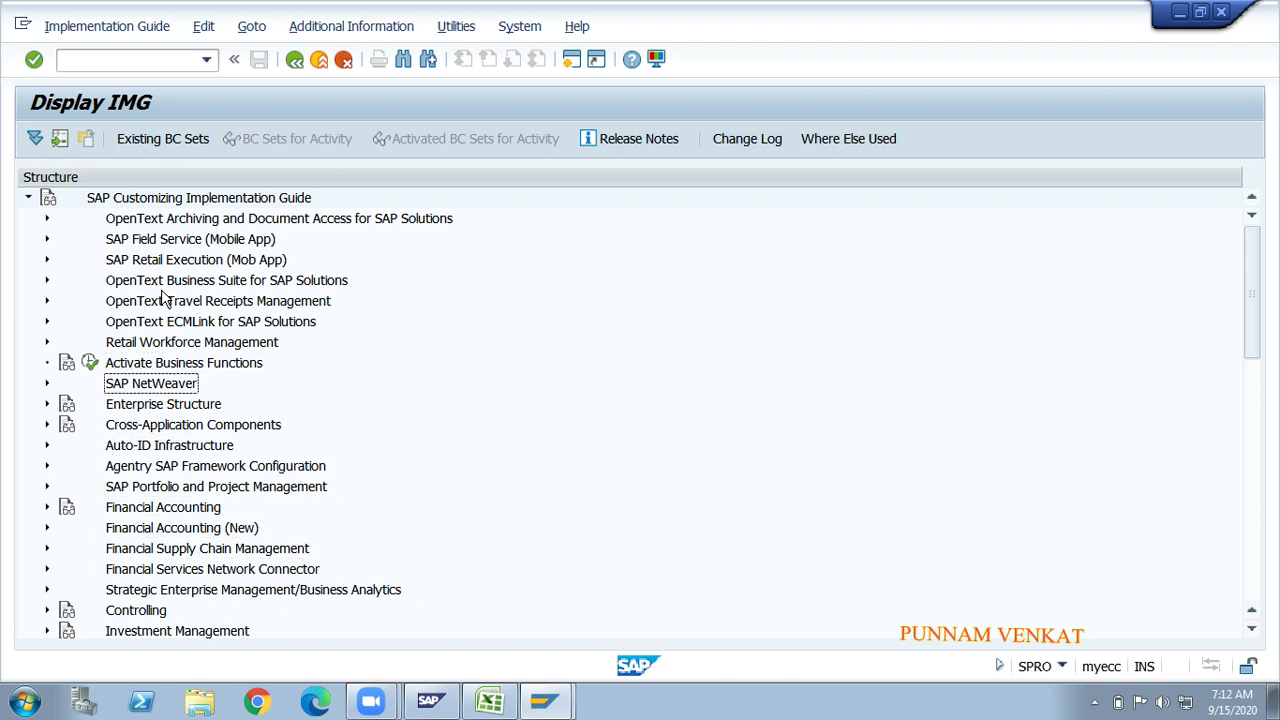
key("Right")
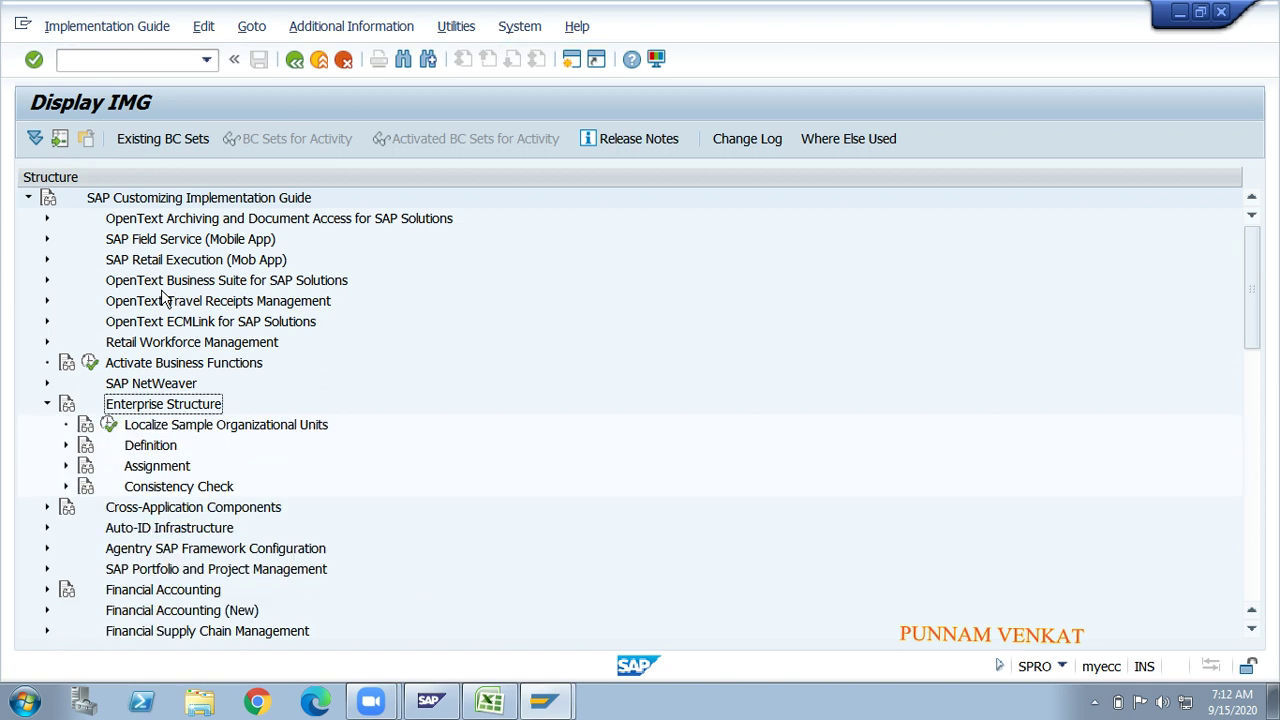
key("Down")
key("Right")
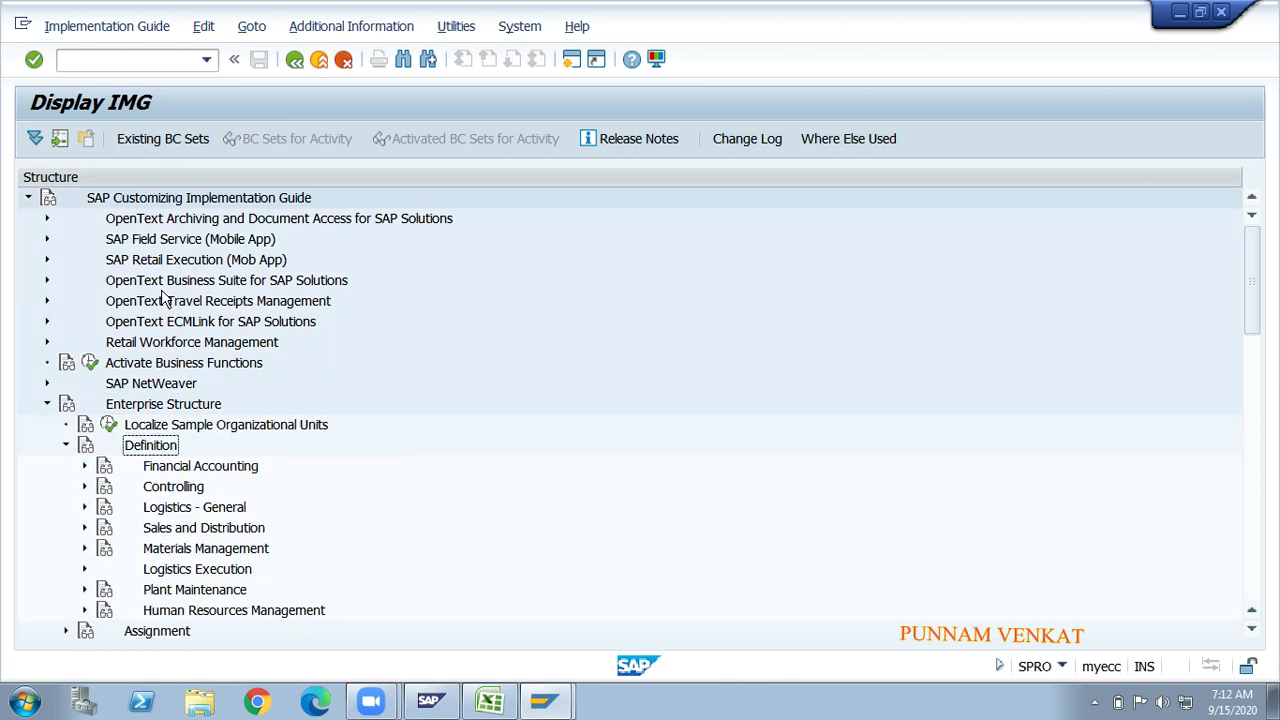
key("Down")
key("Right")
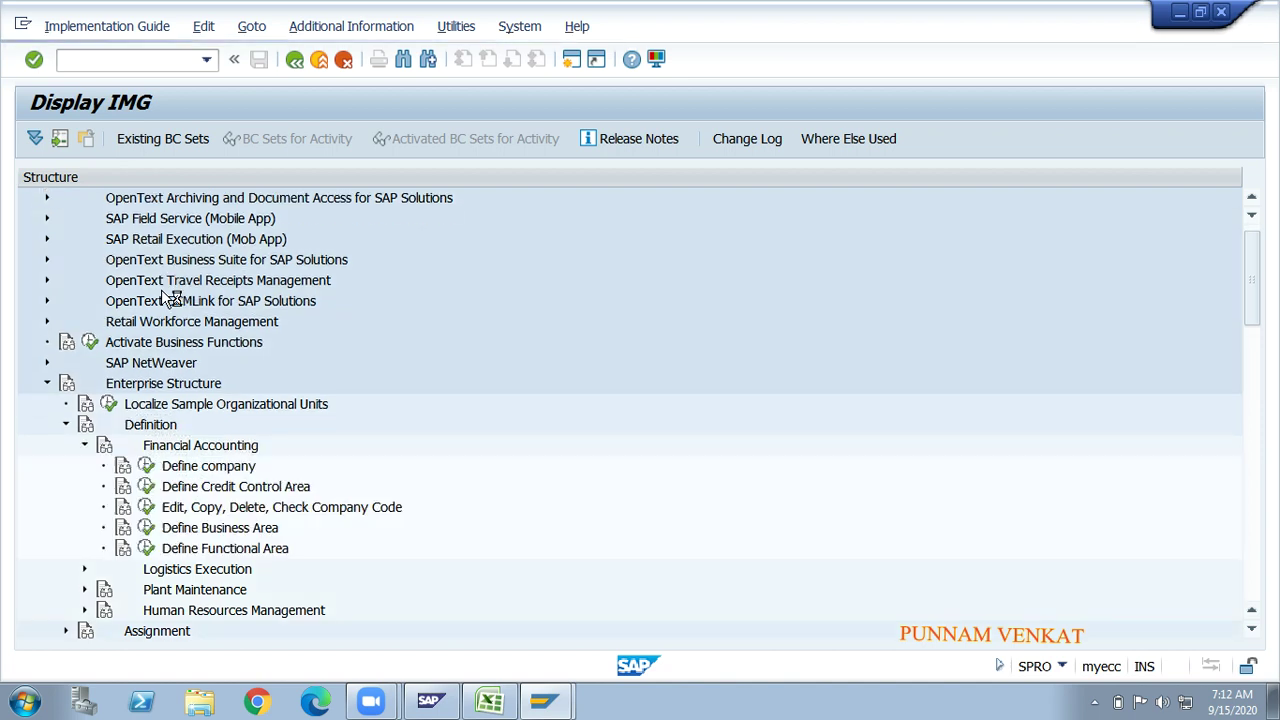
key("Down")
key("Down")
key("Down")
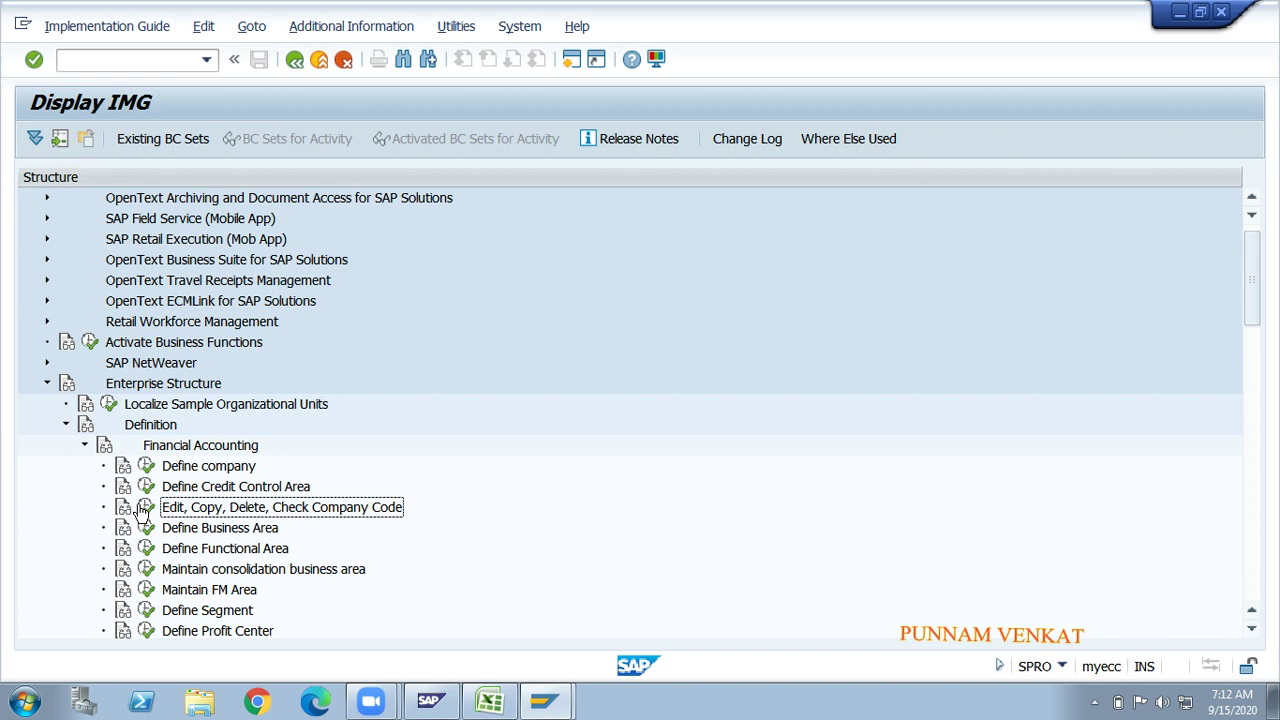
- Open the company code table and locate company code GM10
left_click(147, 508)
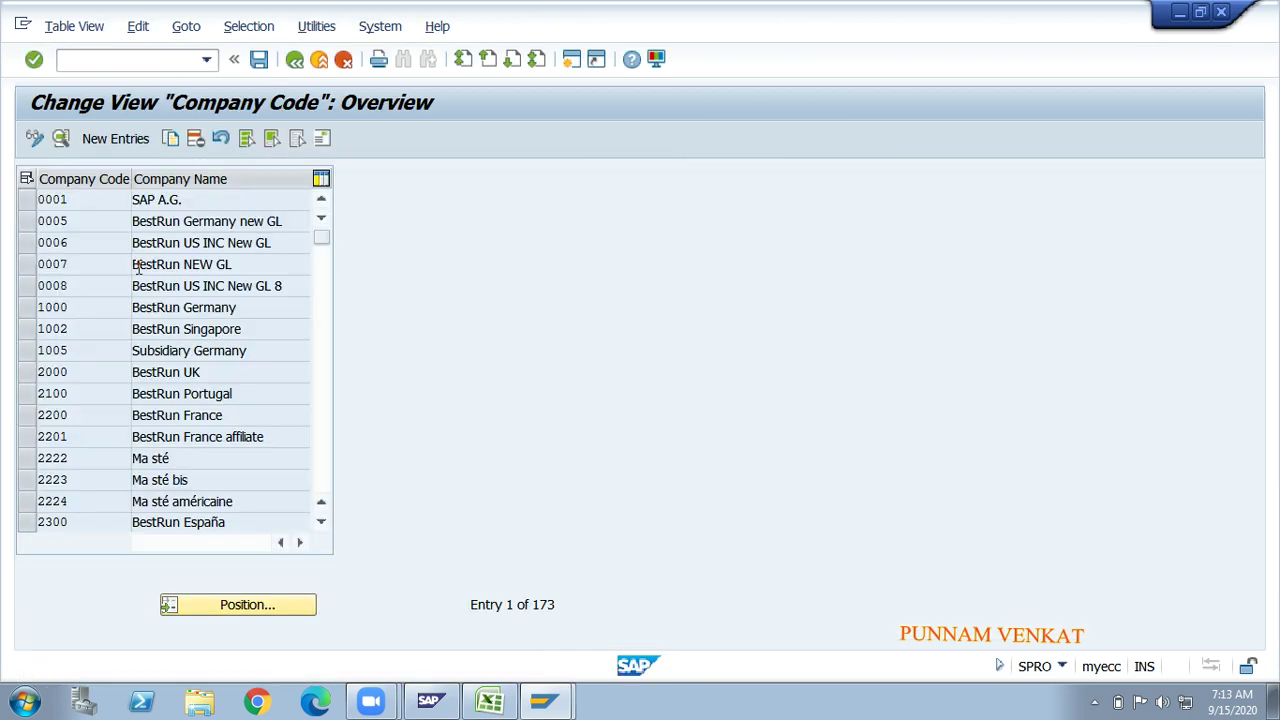
left_click(214, 610)
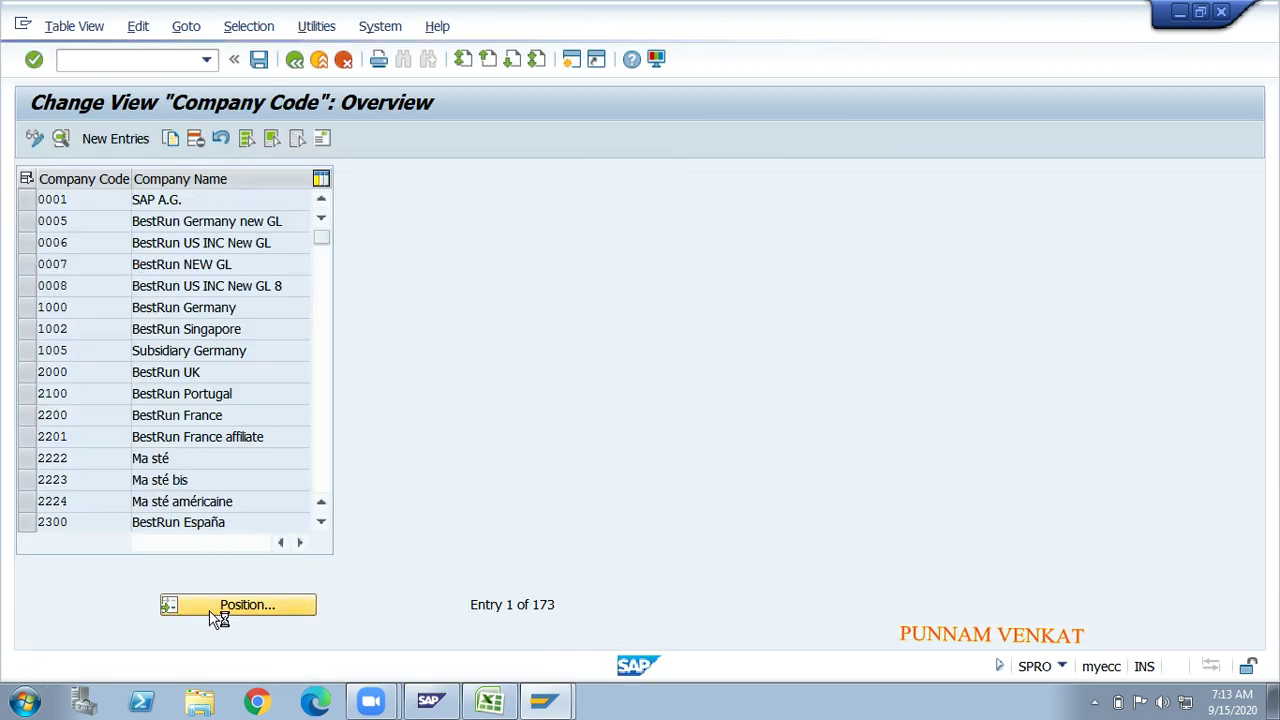
type("gm")
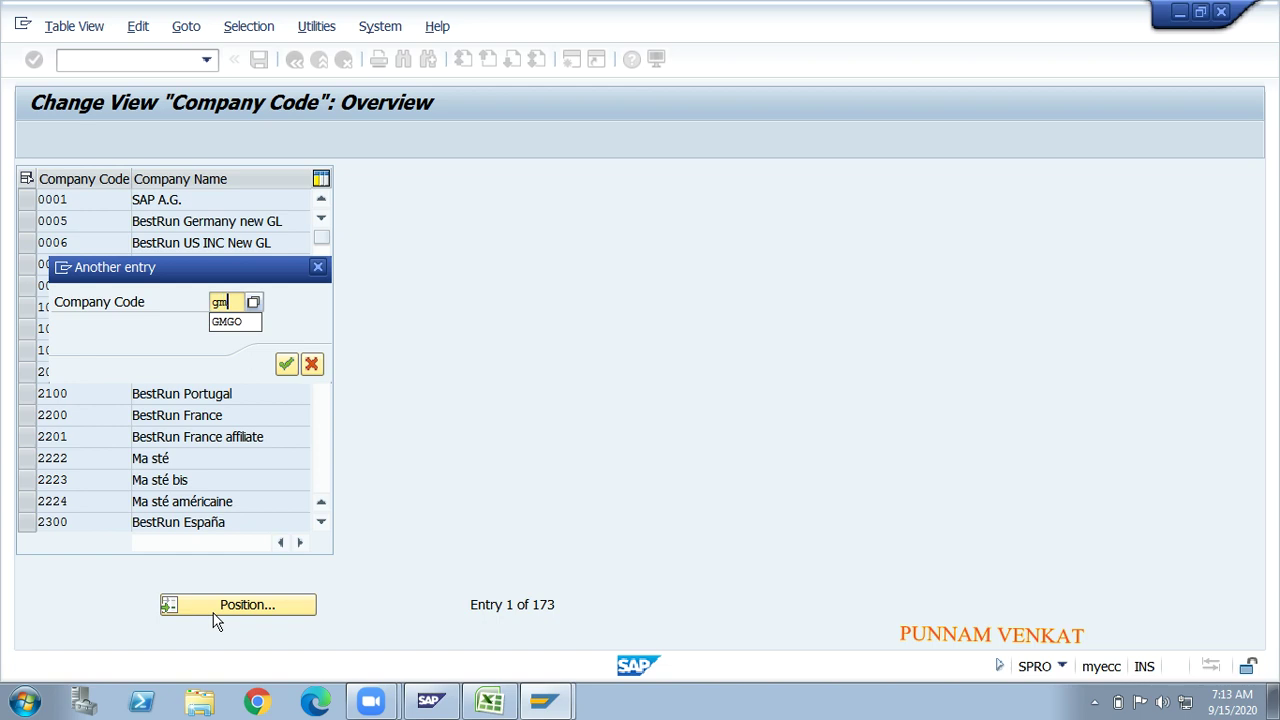
type("10")
key("Return")
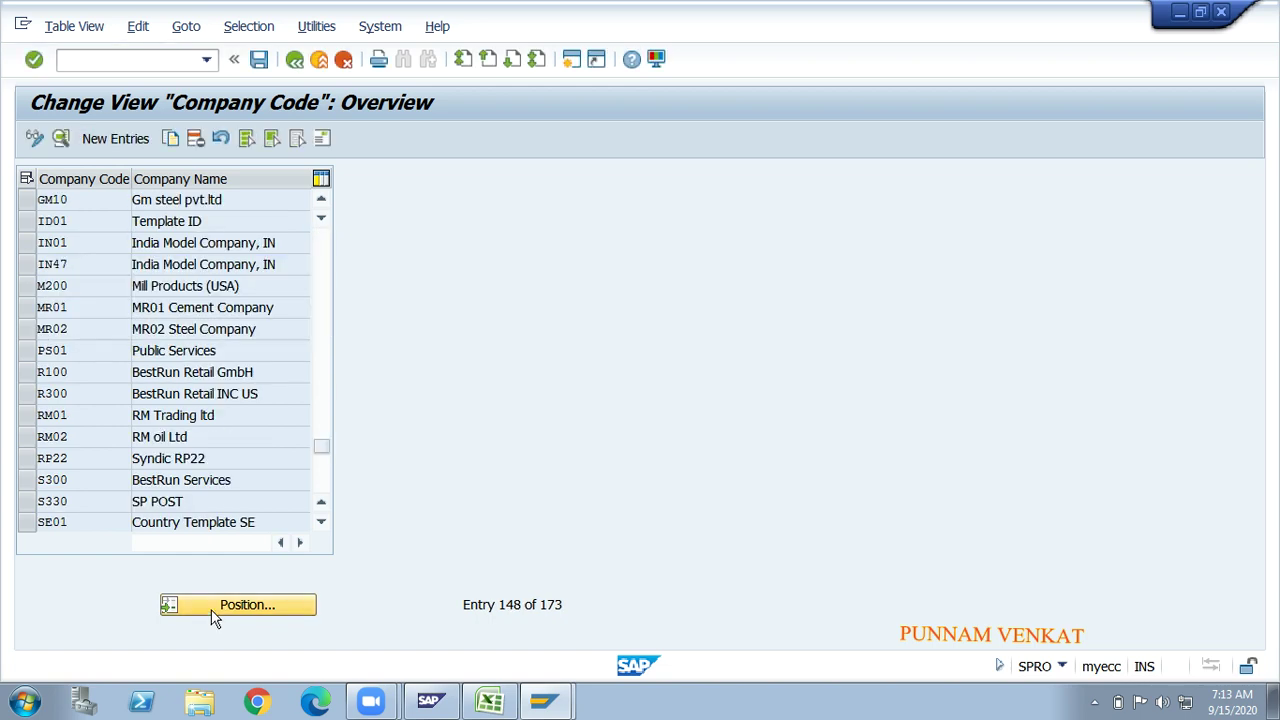
left_click(27, 200)
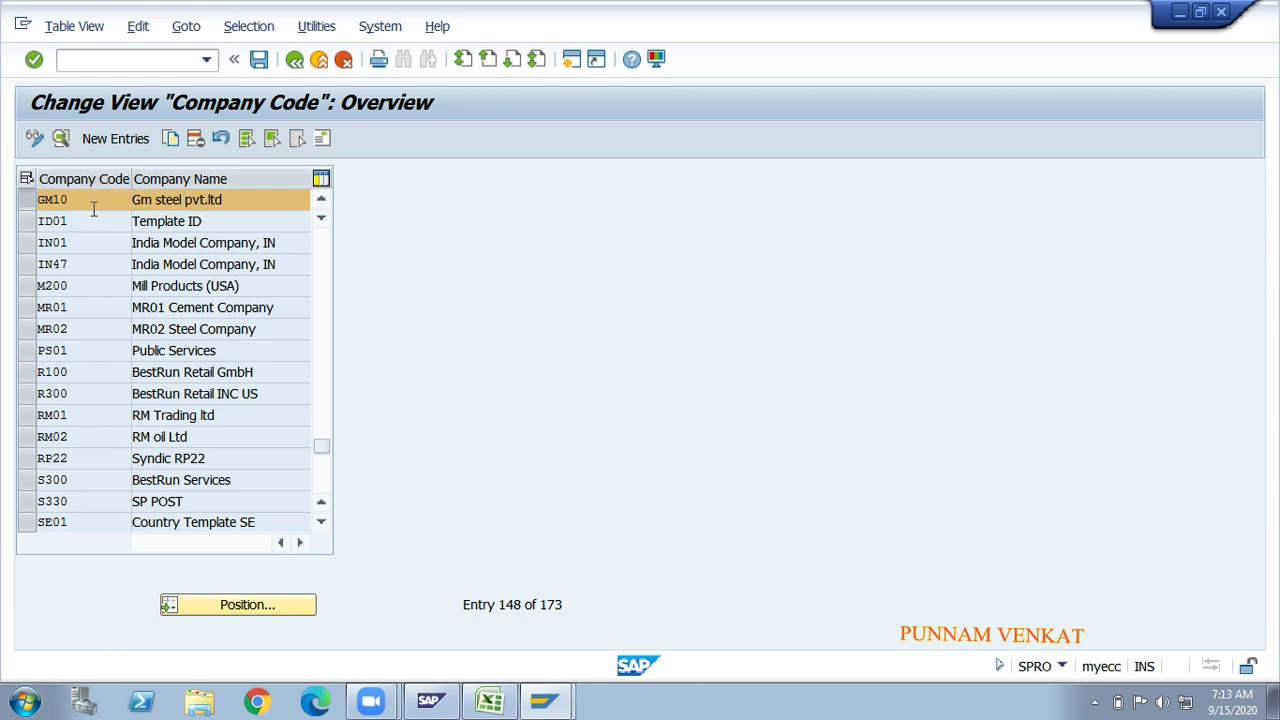
left_click(28, 200)
- Check Gm Cement ltd in Excel cell D9, then start a new company code entry
key("alt+Tab")
key("alt+Tab")
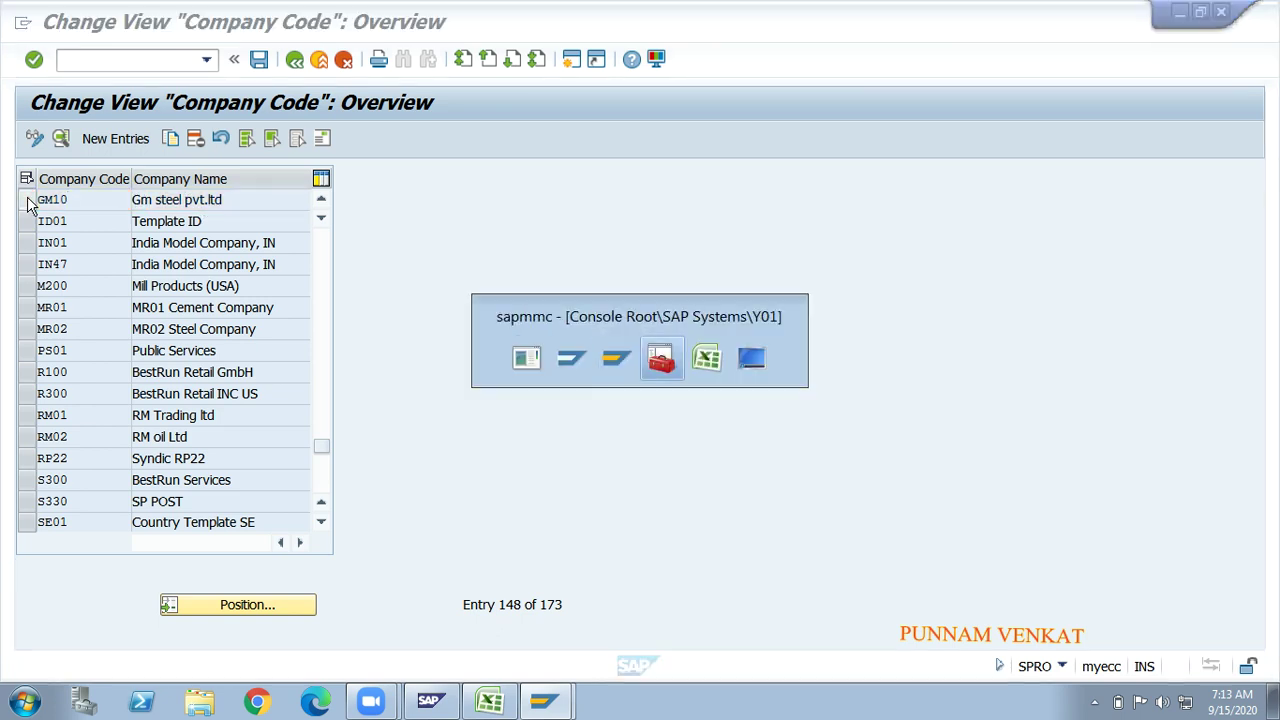
key("alt+Tab")
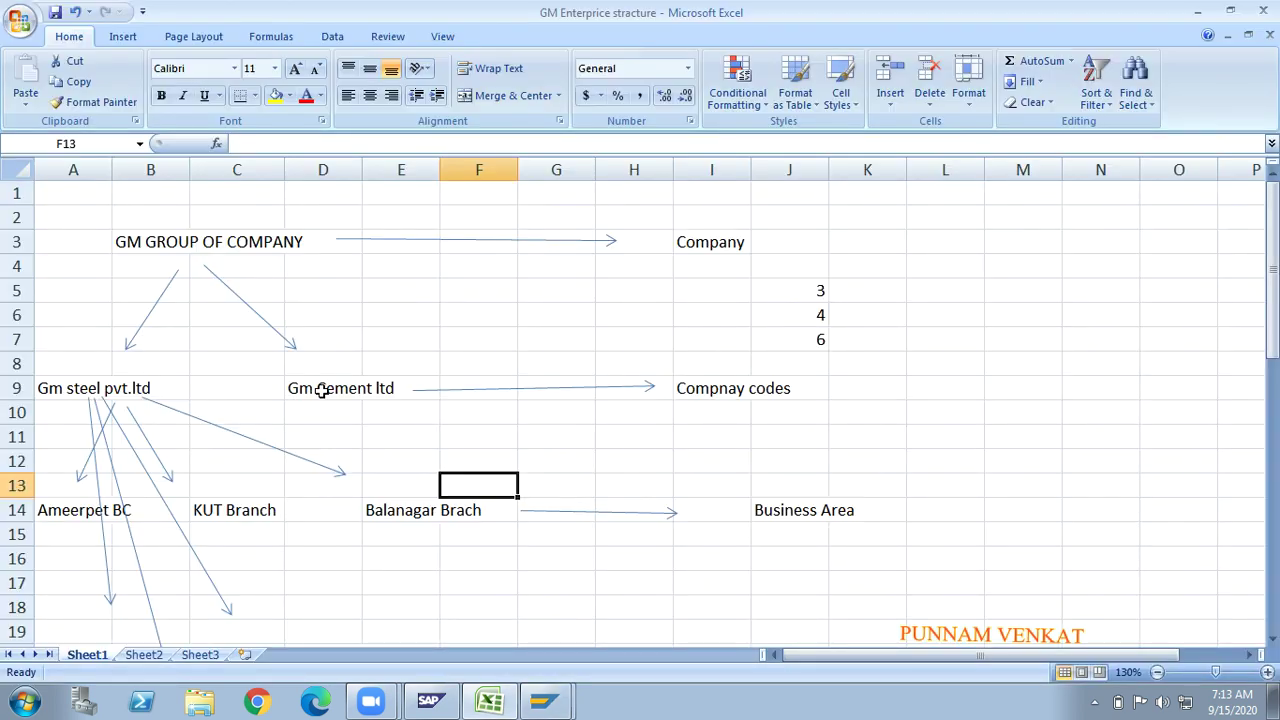
left_click(322, 390)
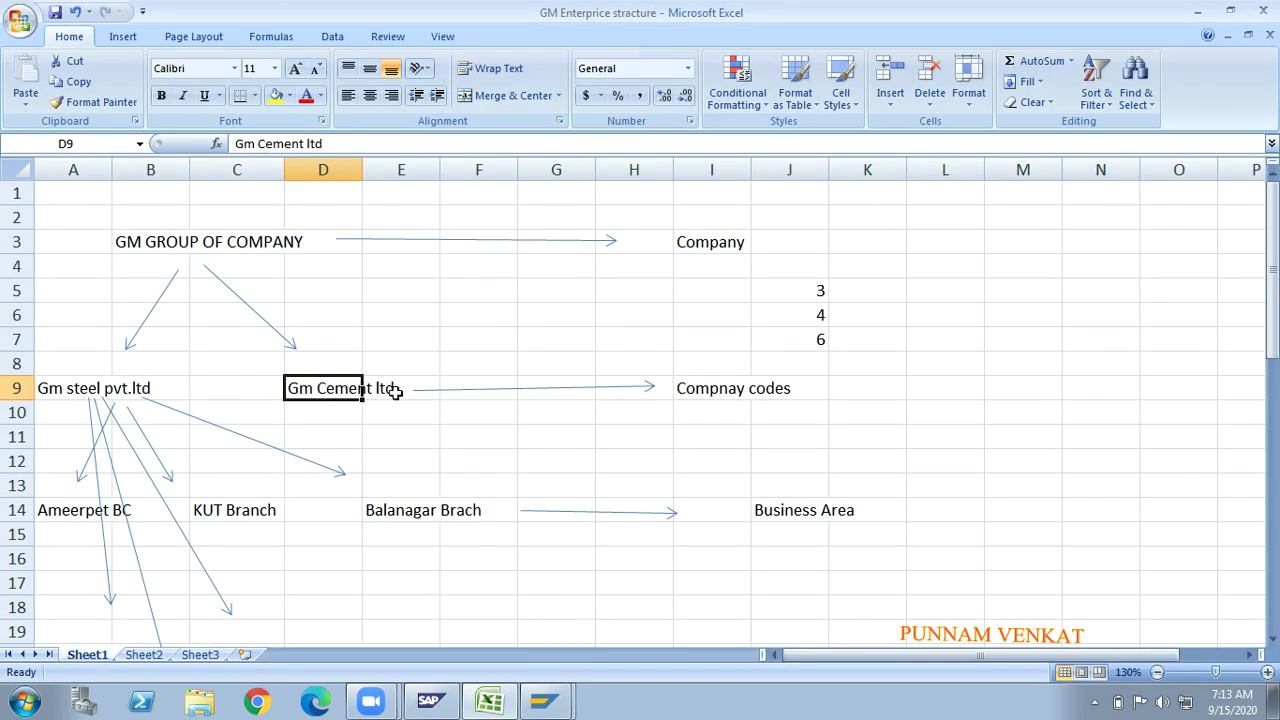
key("alt+Tab")
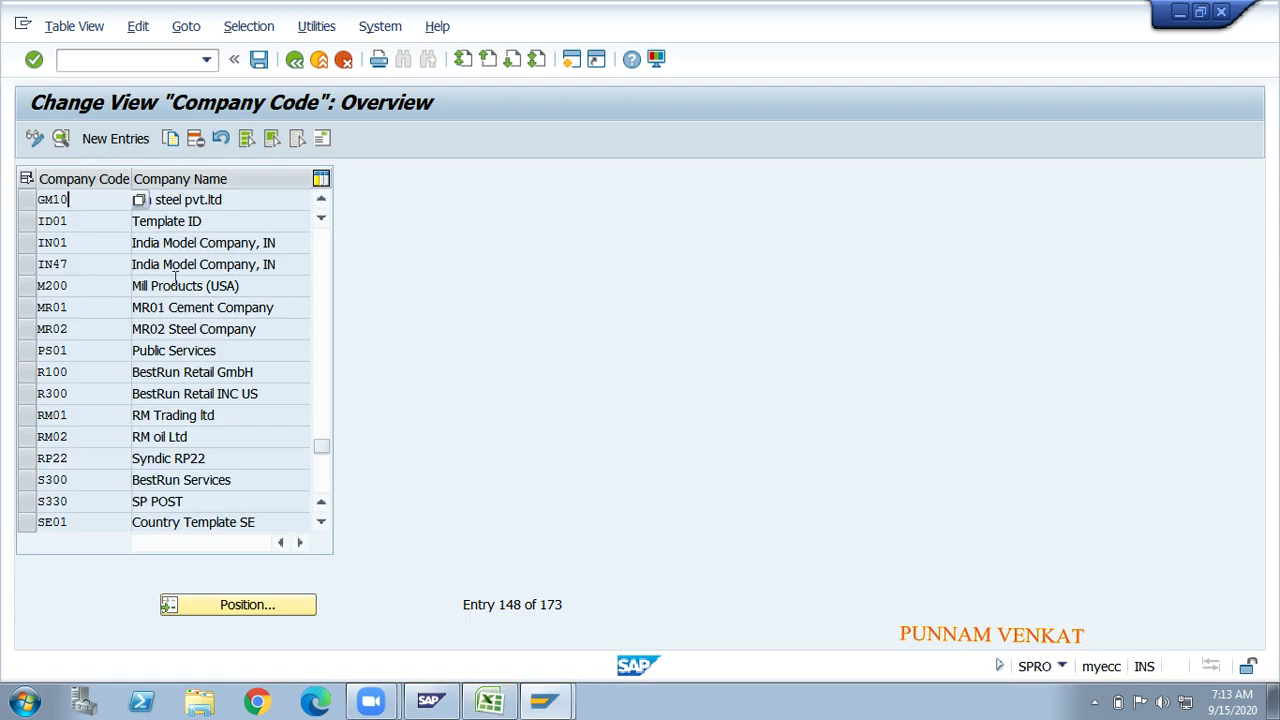
left_click(113, 140)
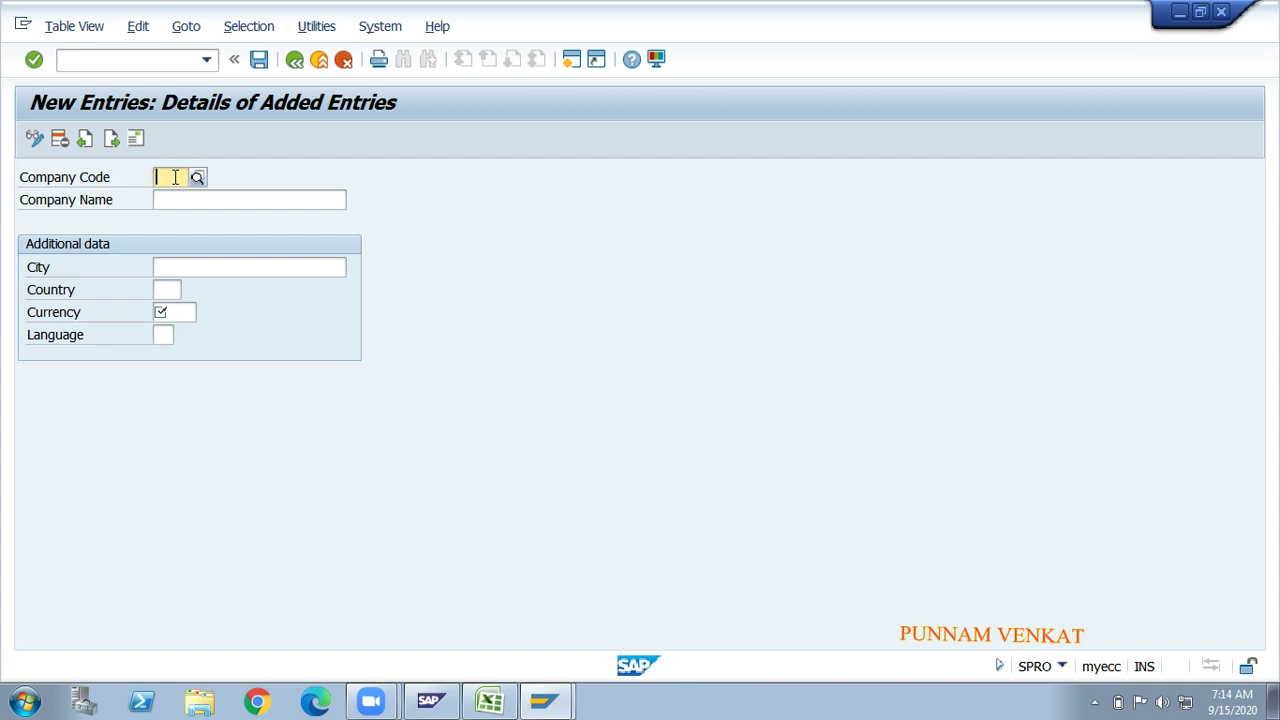
- Enter company code GM20 with company name GM Cement ltd
type("GM20")
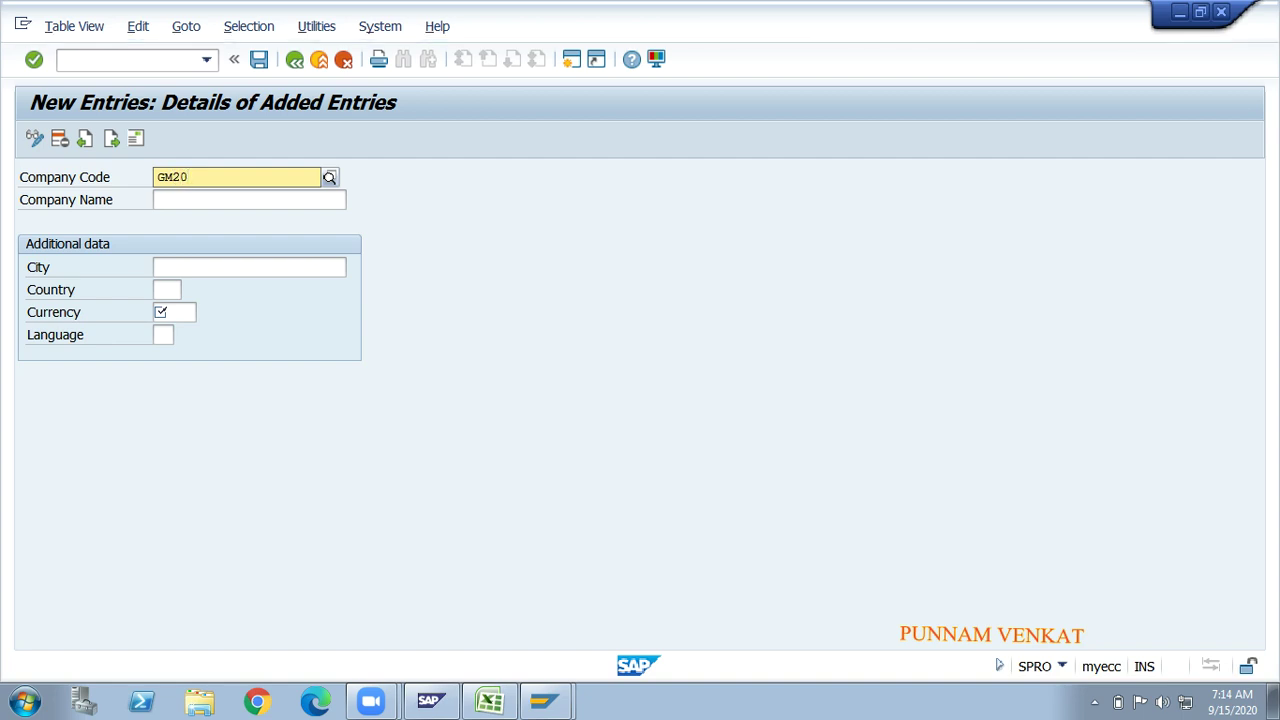
key("BackSpace")
key("BackSpace")
key("BackSpace")
key("BackSpace")
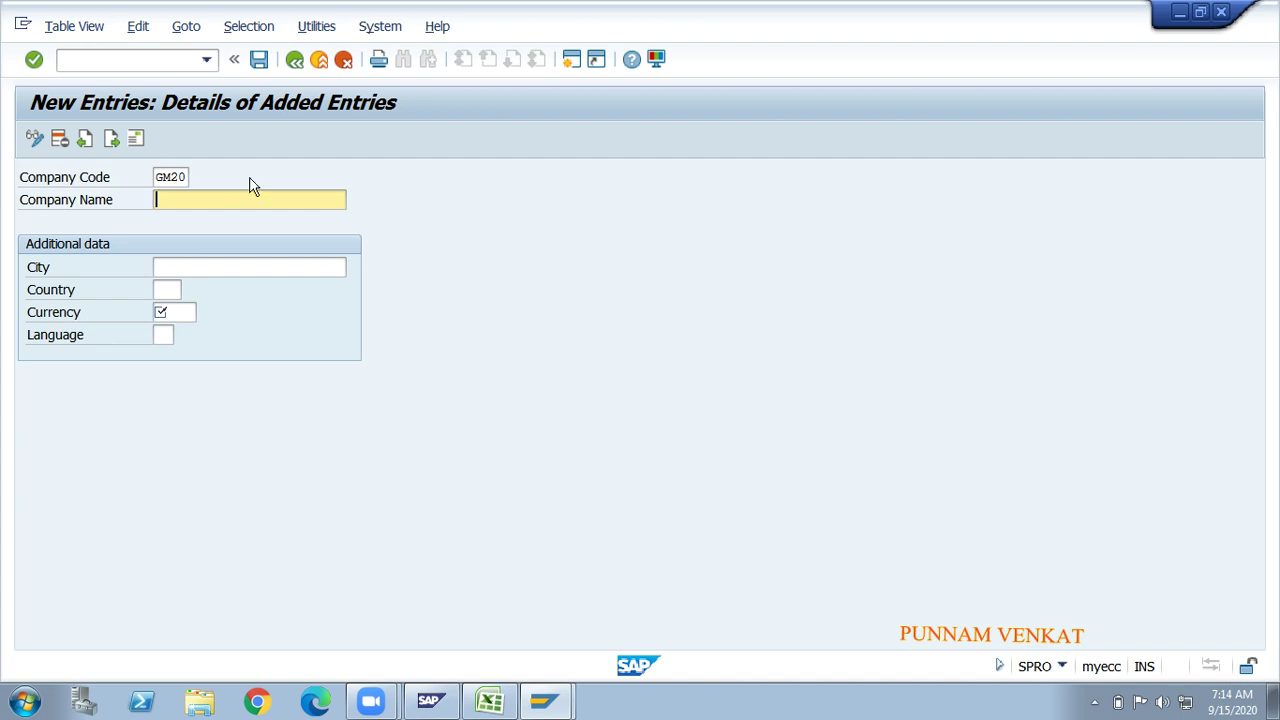
key("alt+Tab")
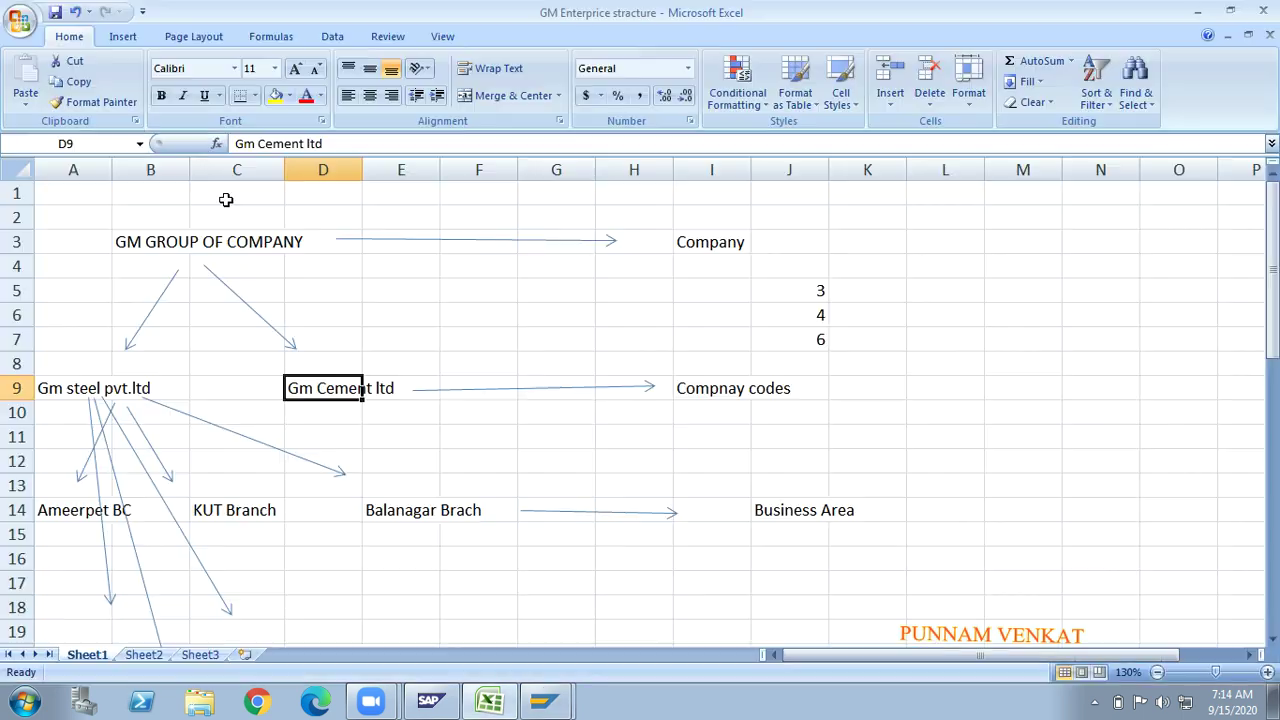
left_click_drag(335, 147, 222, 143)
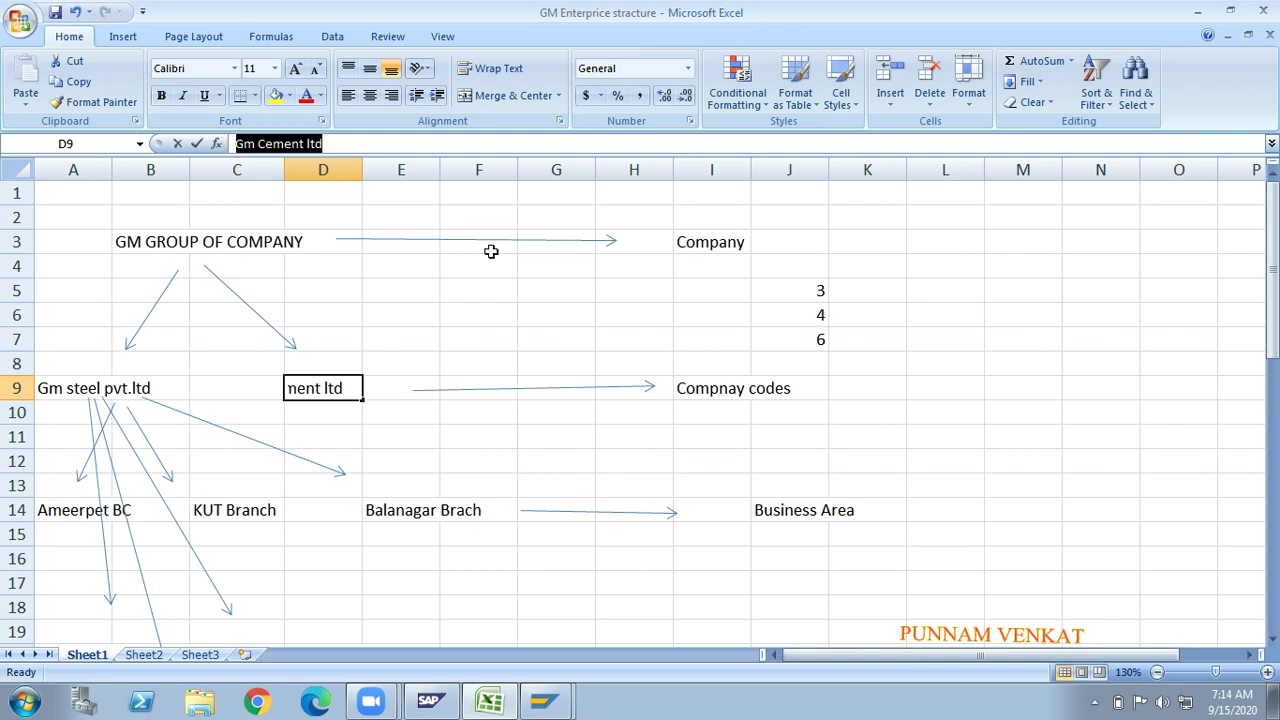
key("alt+Tab")
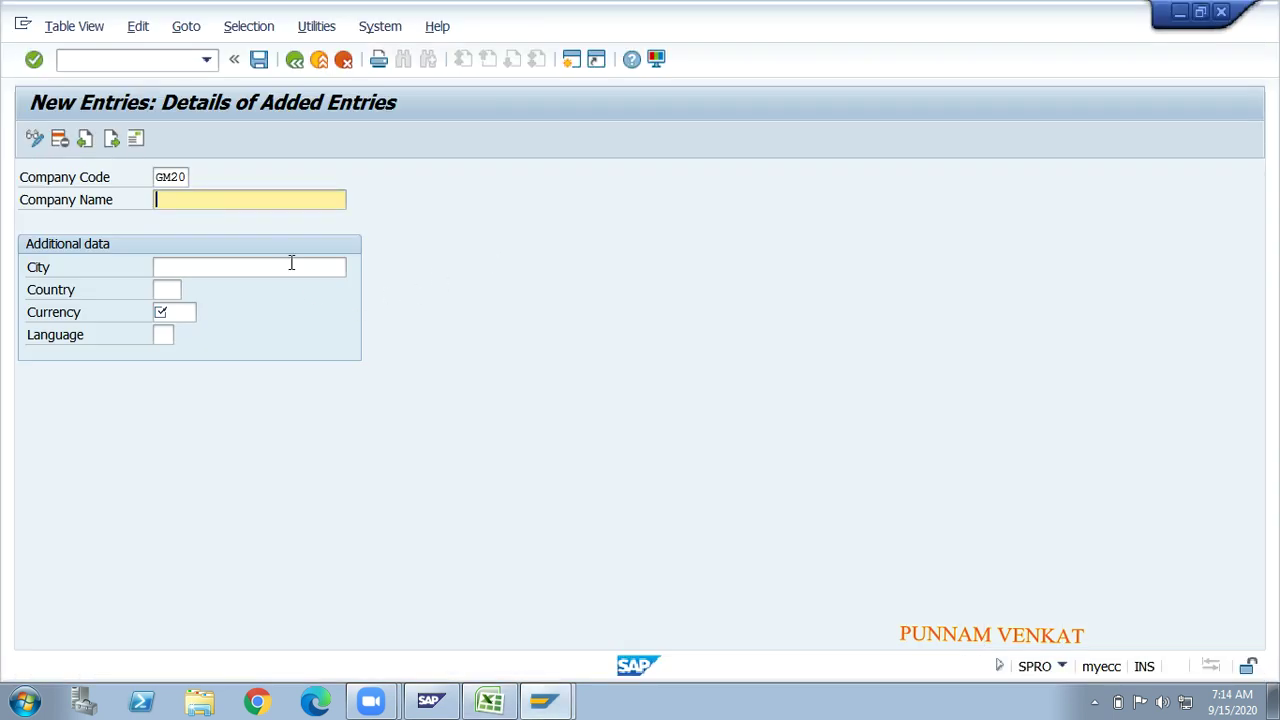
left_click(251, 197)
type("GM")
key("BackSpace")
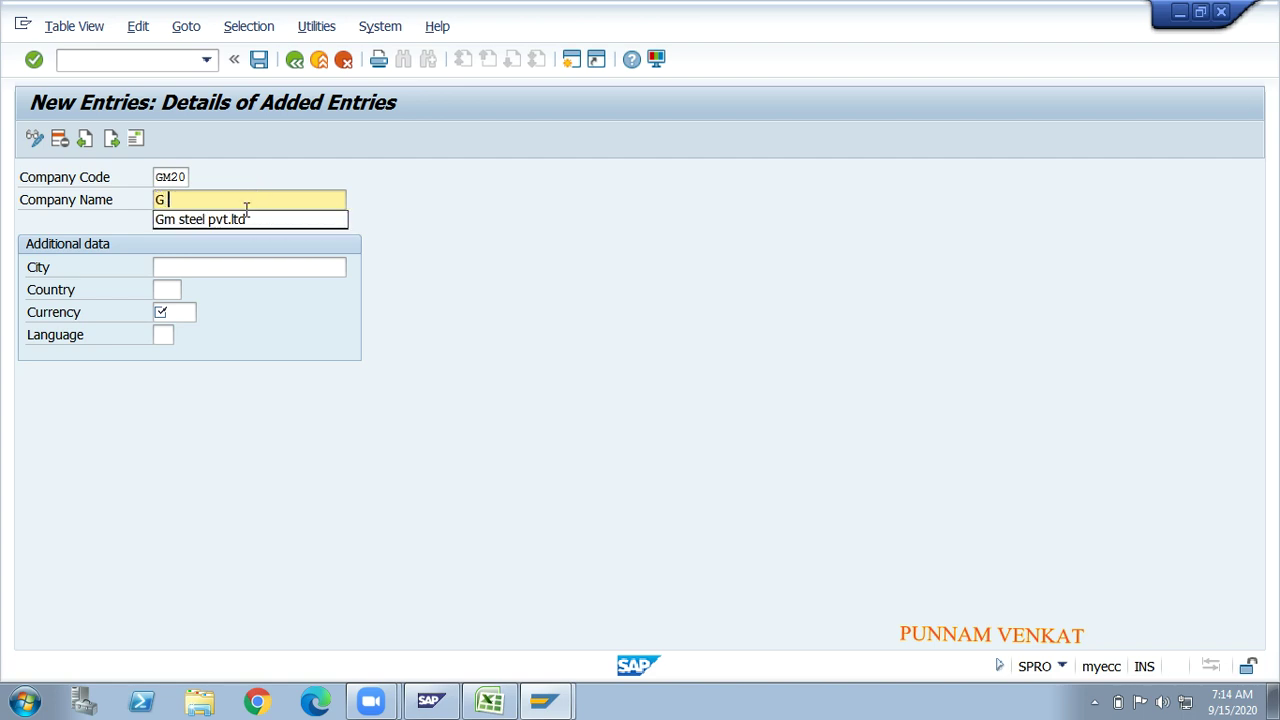
type("M C")
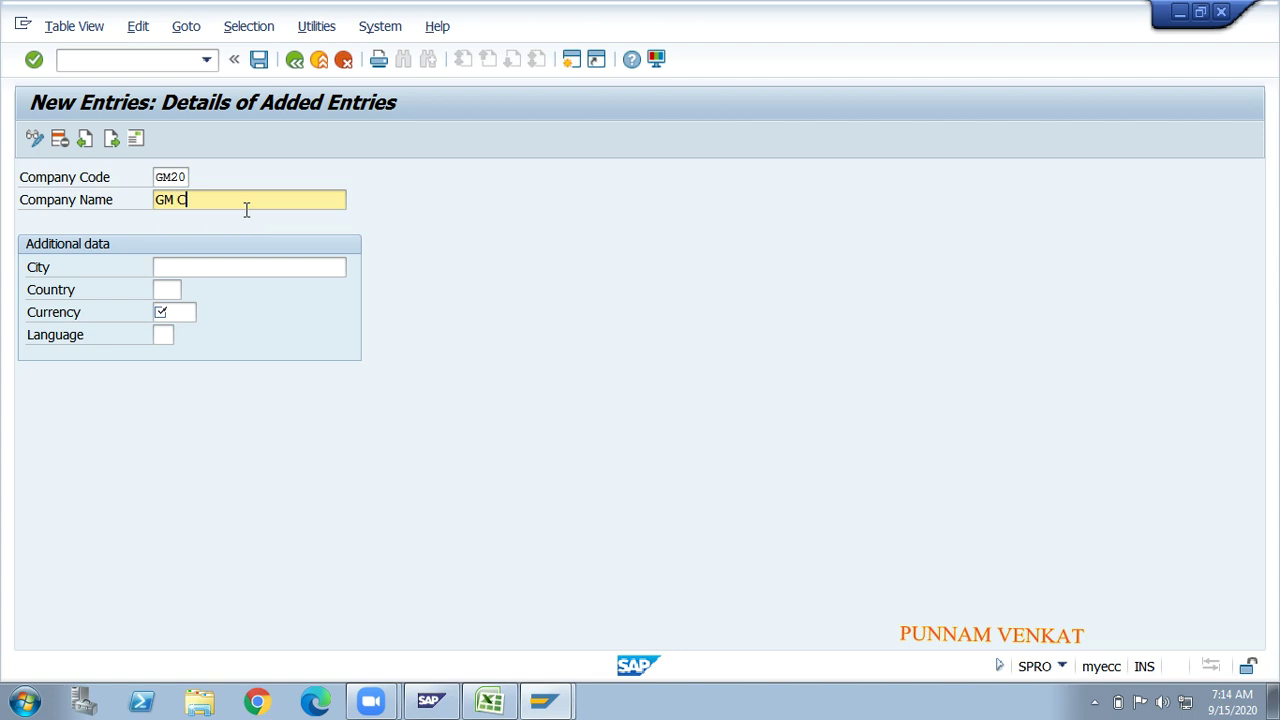
type("ement ltd")
key("Tab")
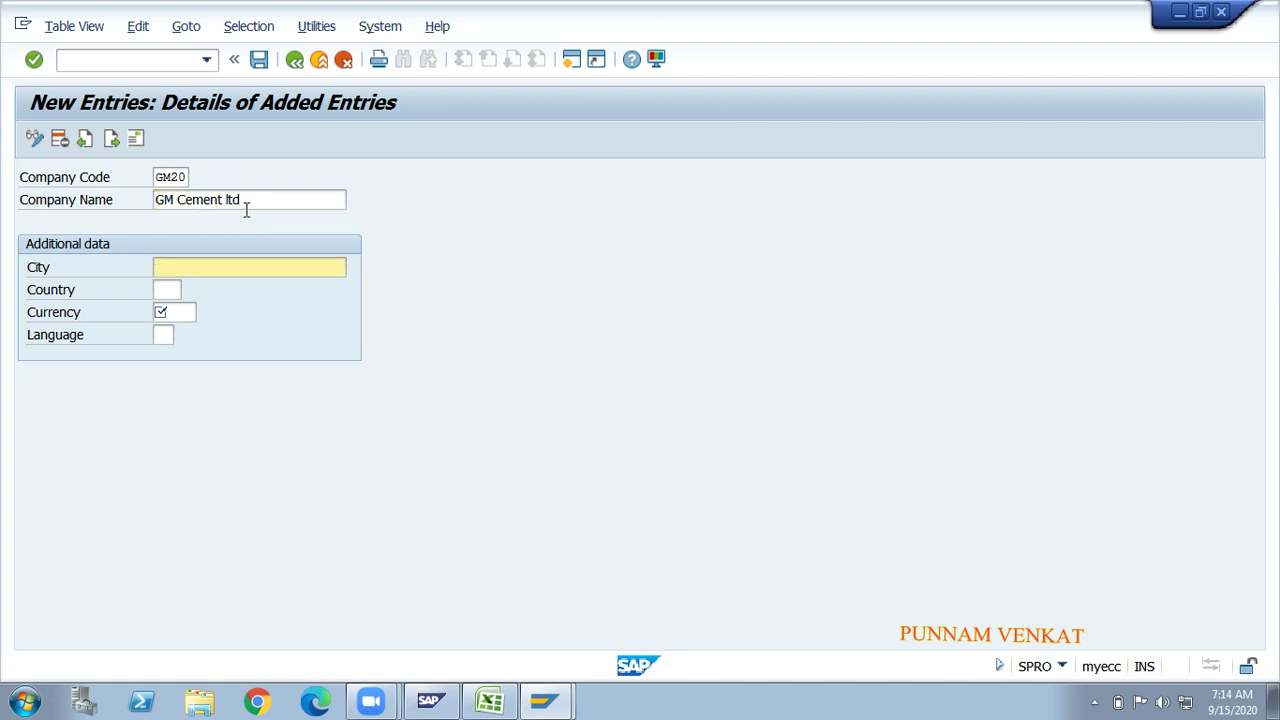
left_click(250, 200)
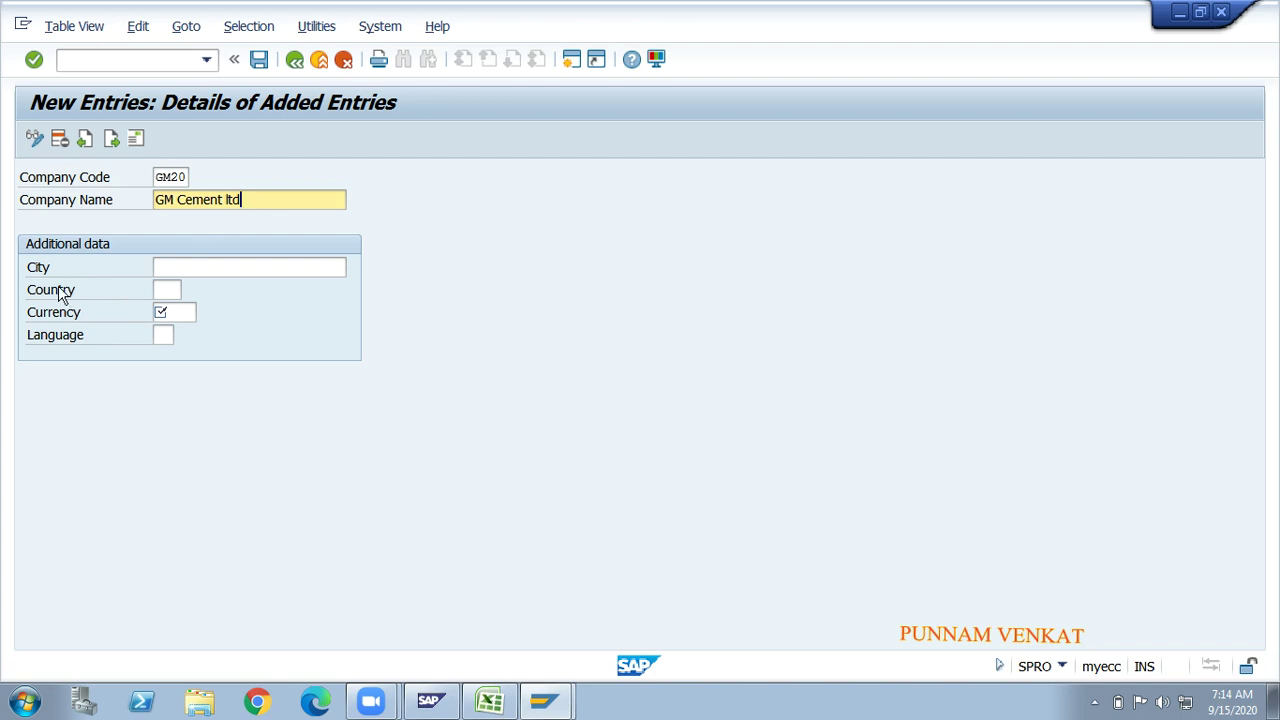
- Set the city to Hyderabad and the country to IN
left_click(178, 272)
type("Hyd")
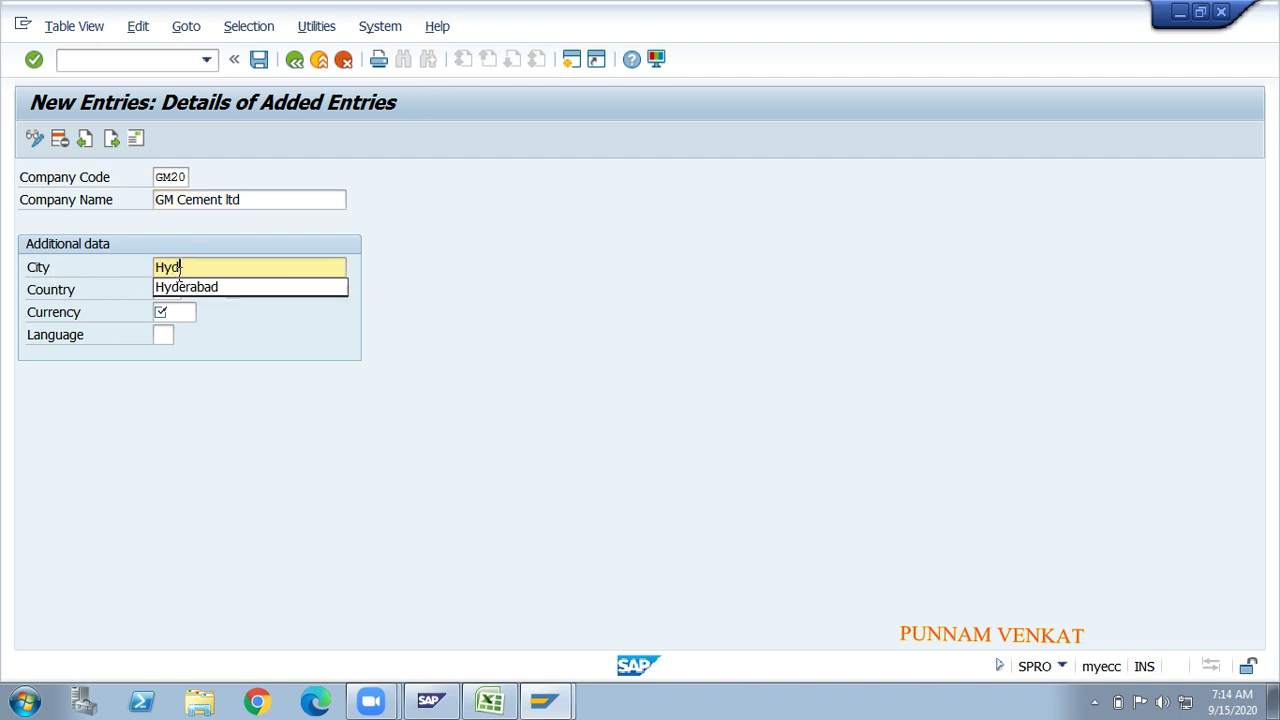
left_click(179, 286)
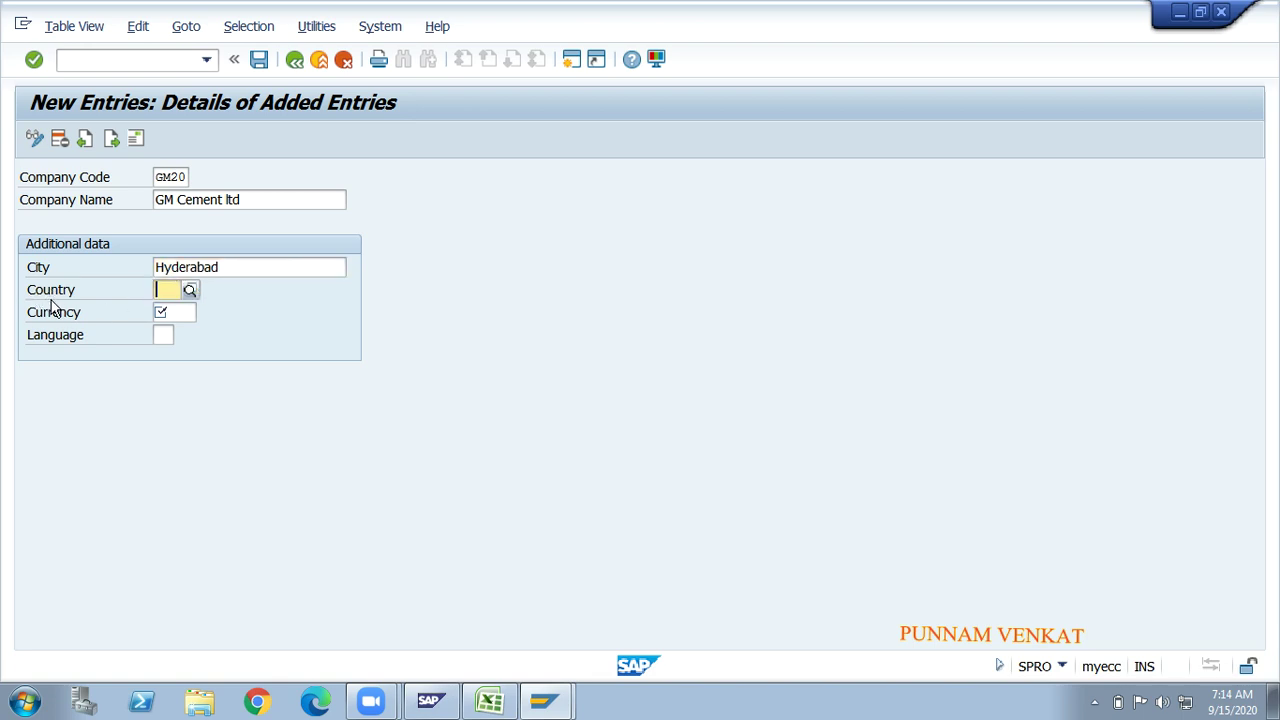
type("in")
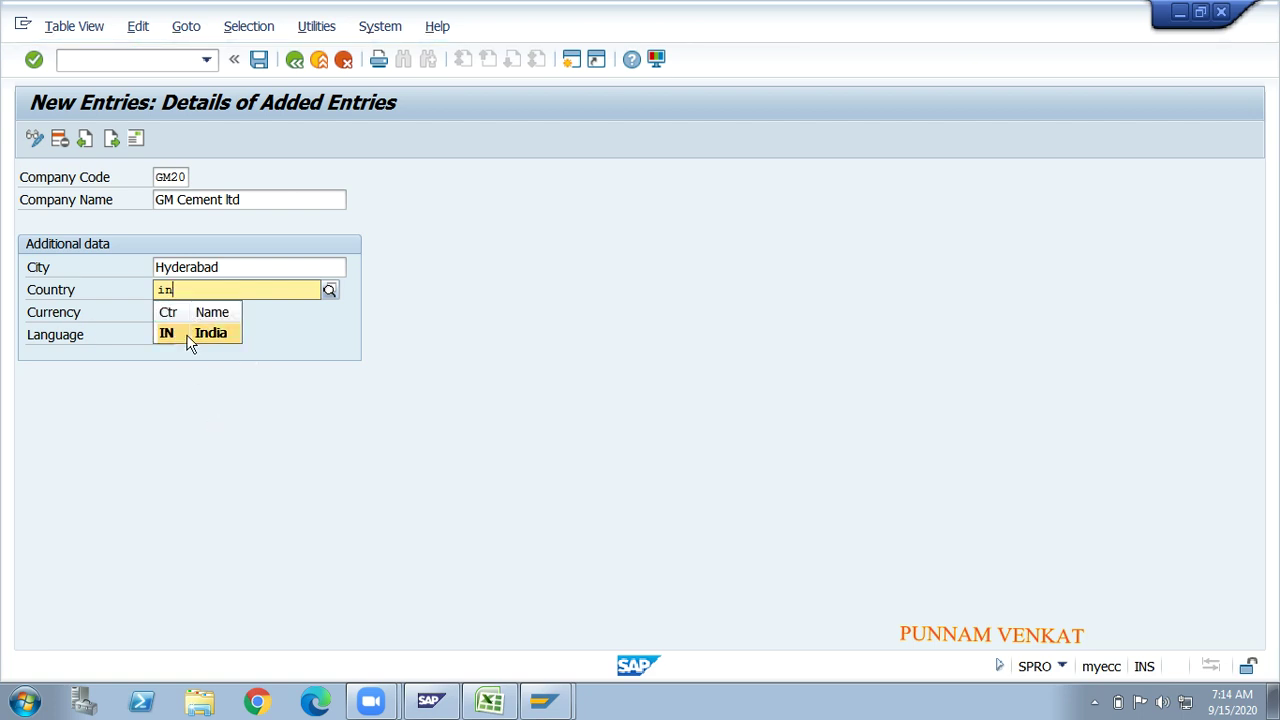
left_click(188, 338)
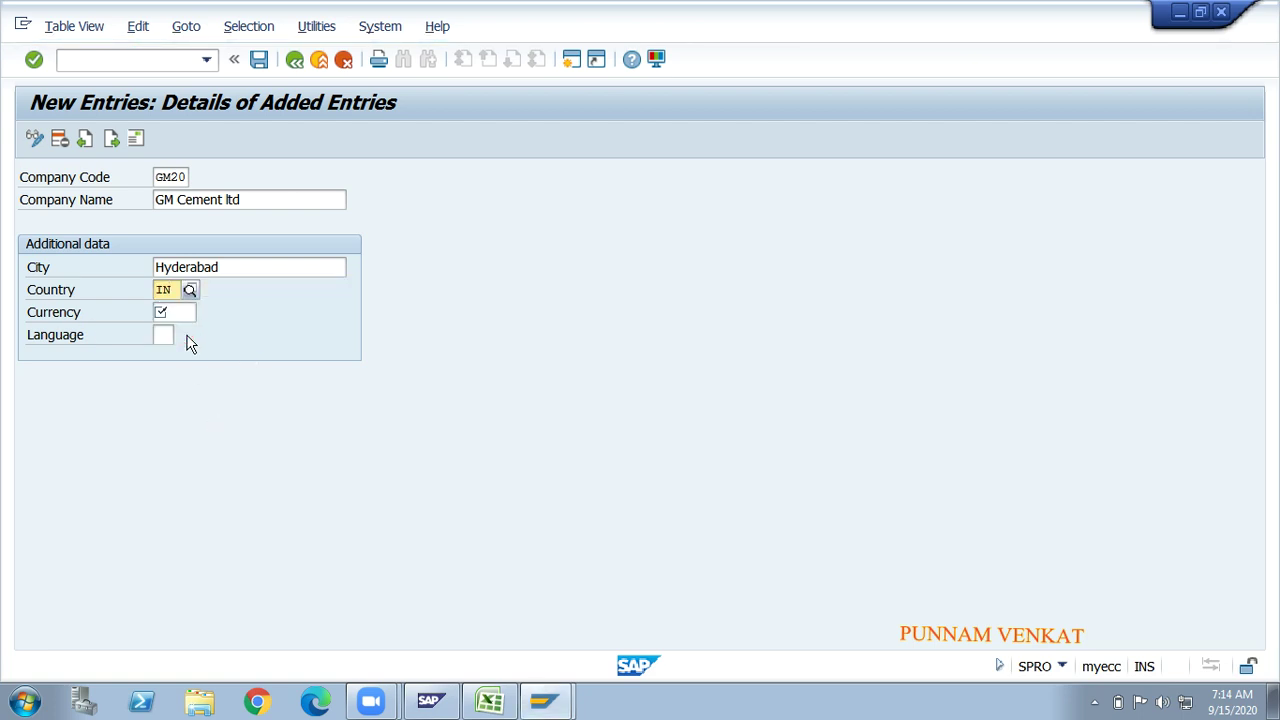
- Set the currency to INR and the language to EN
left_click(248, 199)
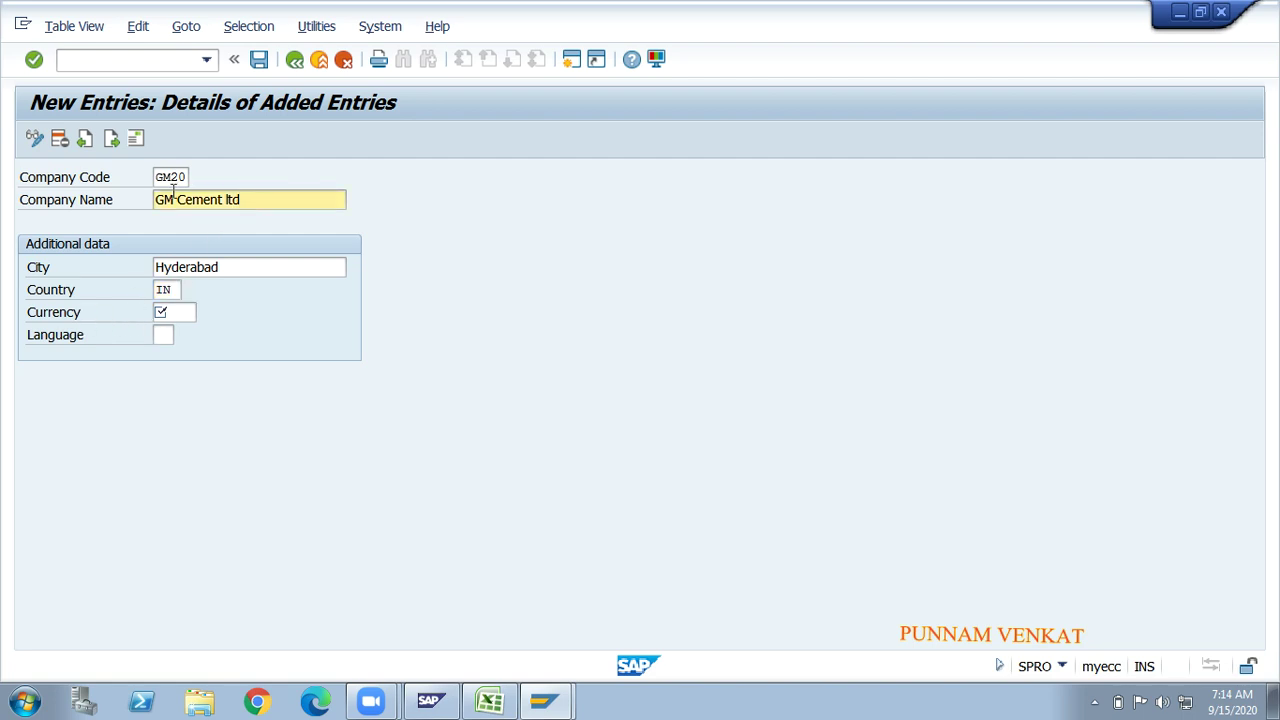
left_click(184, 313)
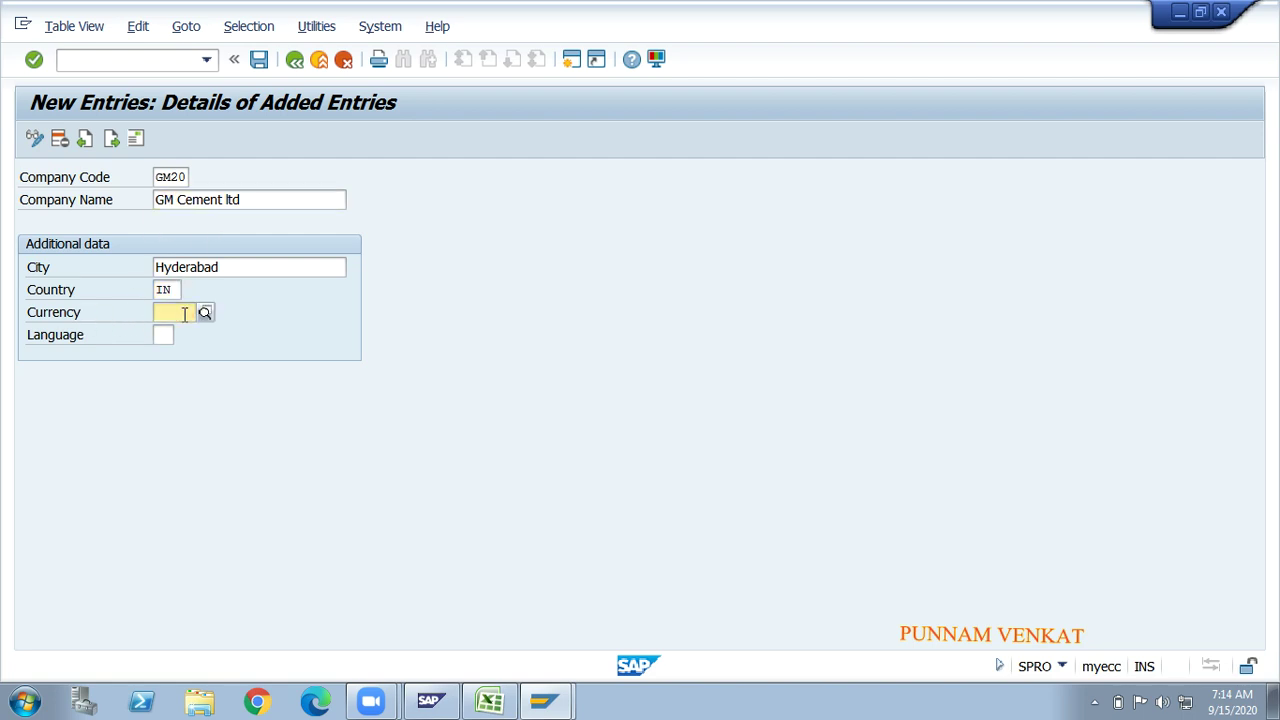
type("inr")
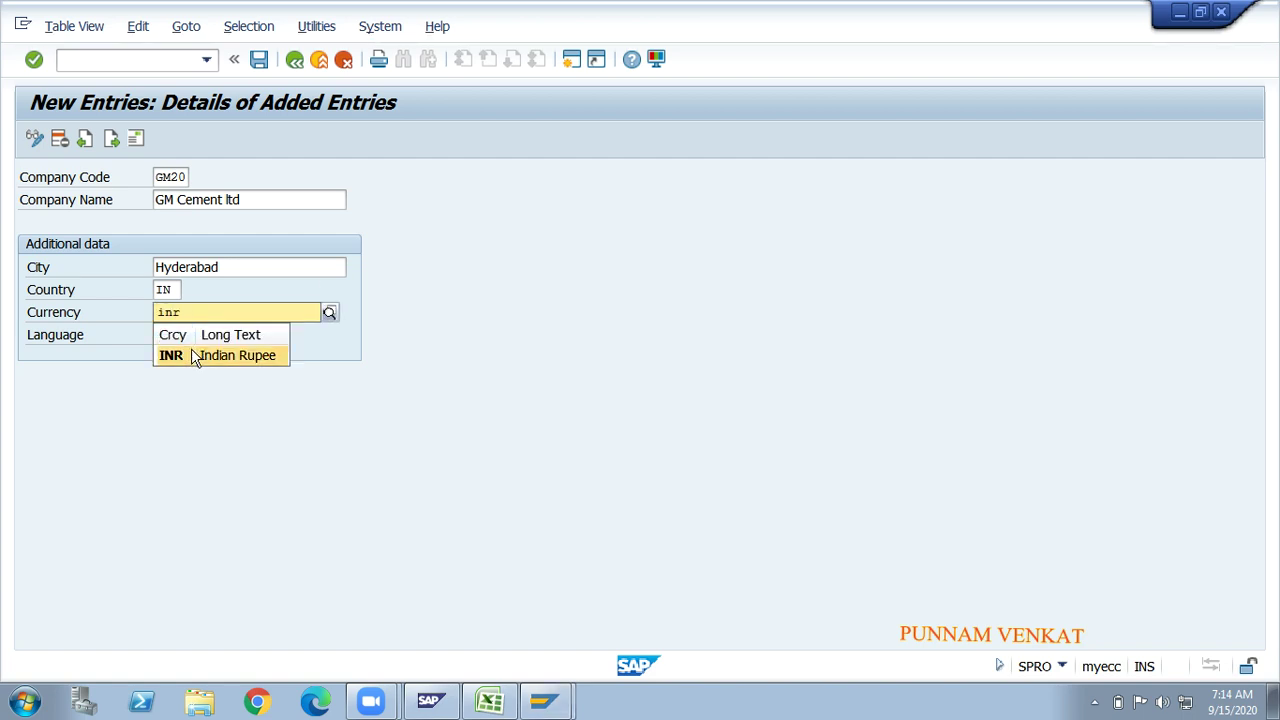
left_click(192, 352)
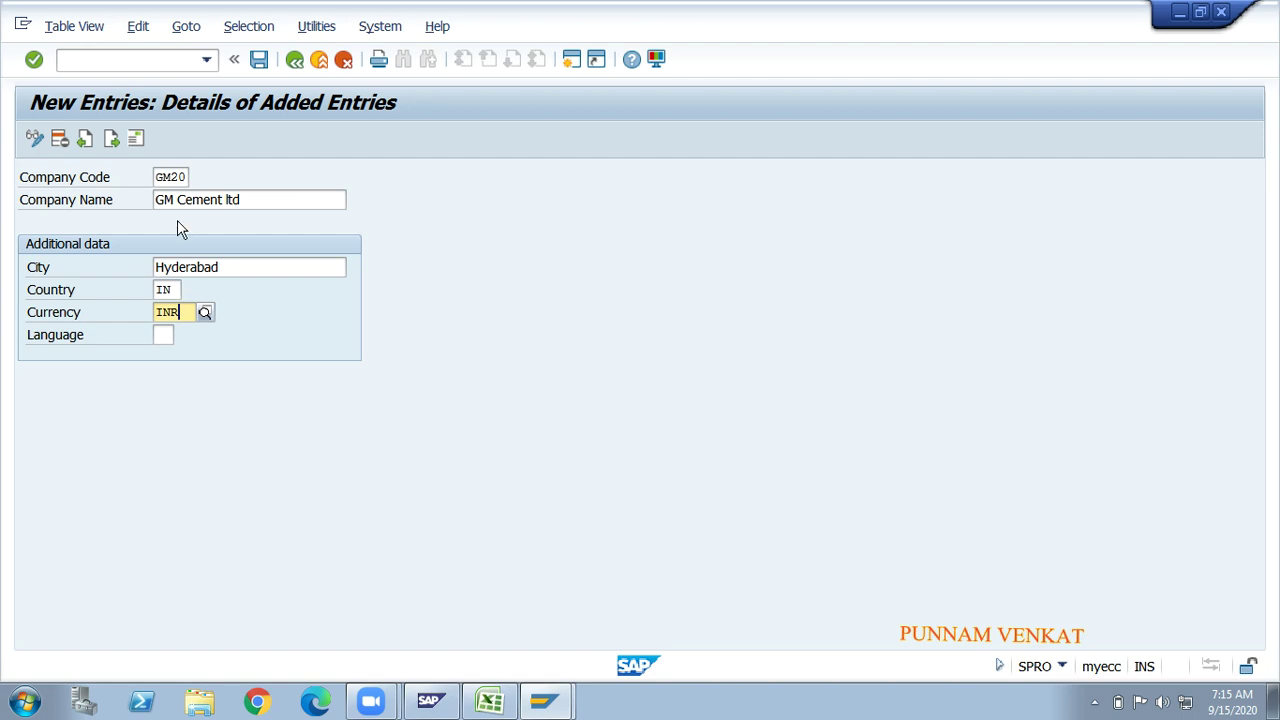
left_click(252, 200)
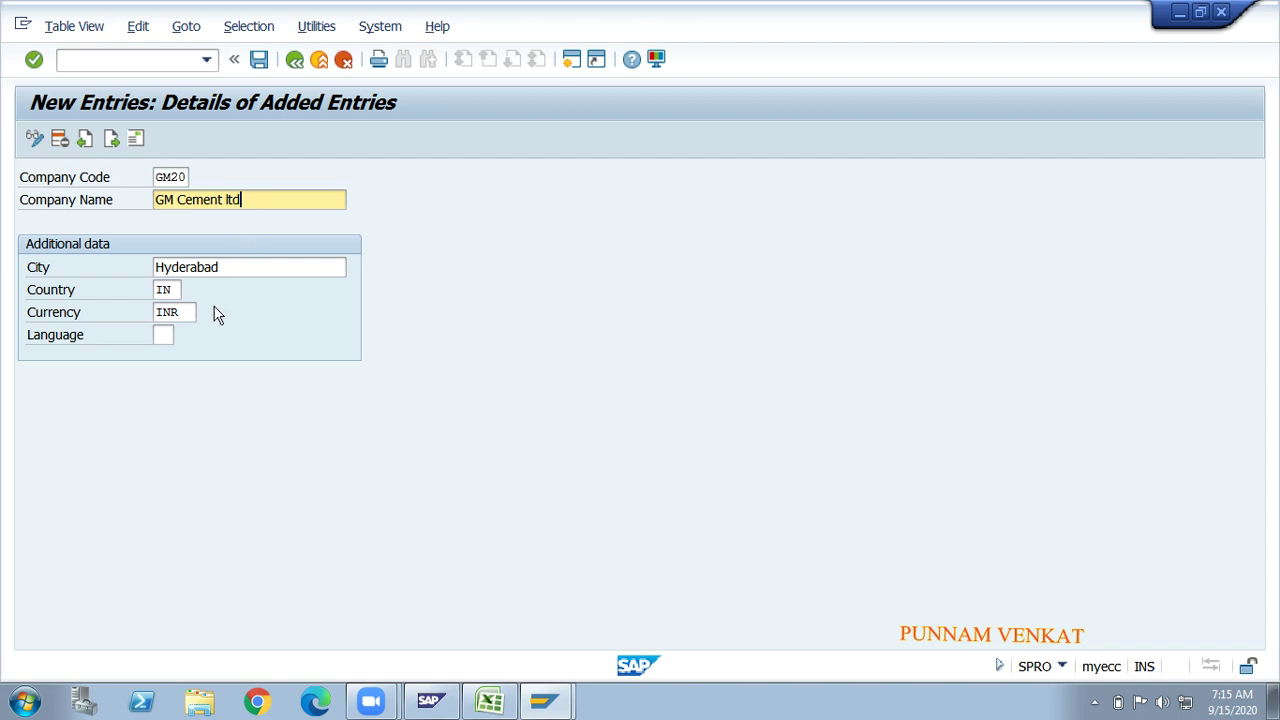
left_click(183, 315)
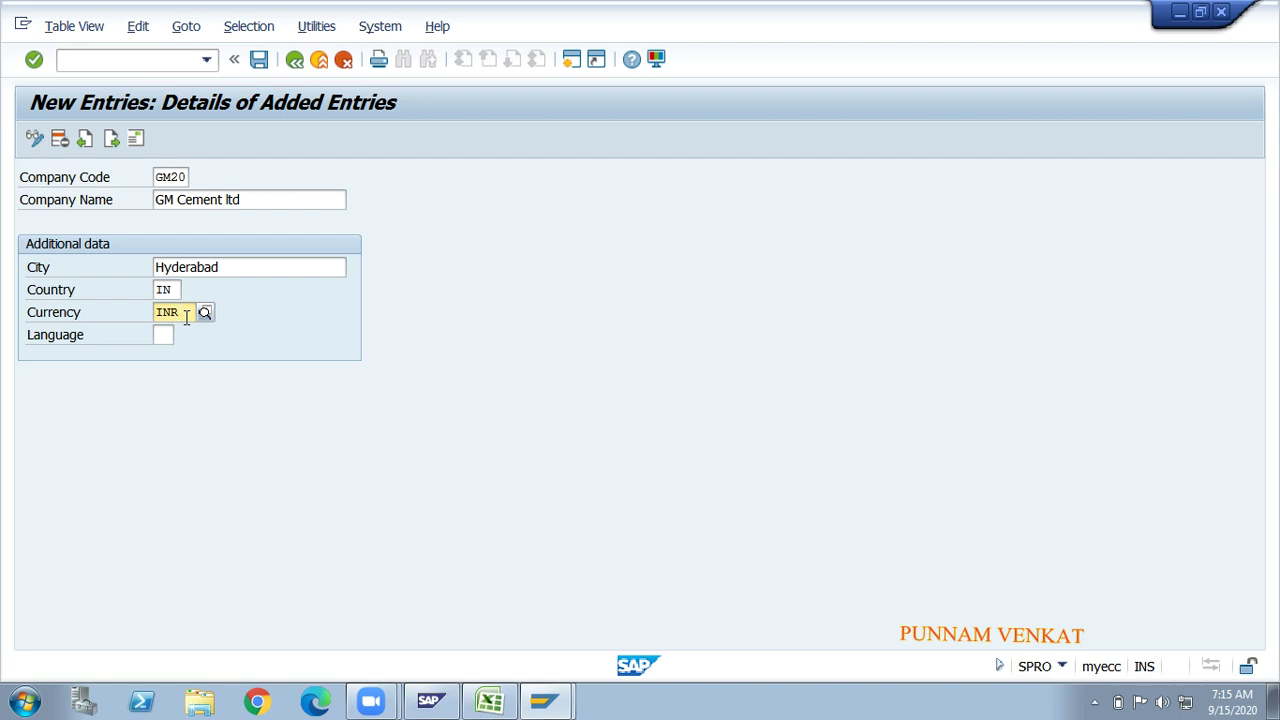
left_click(246, 196)
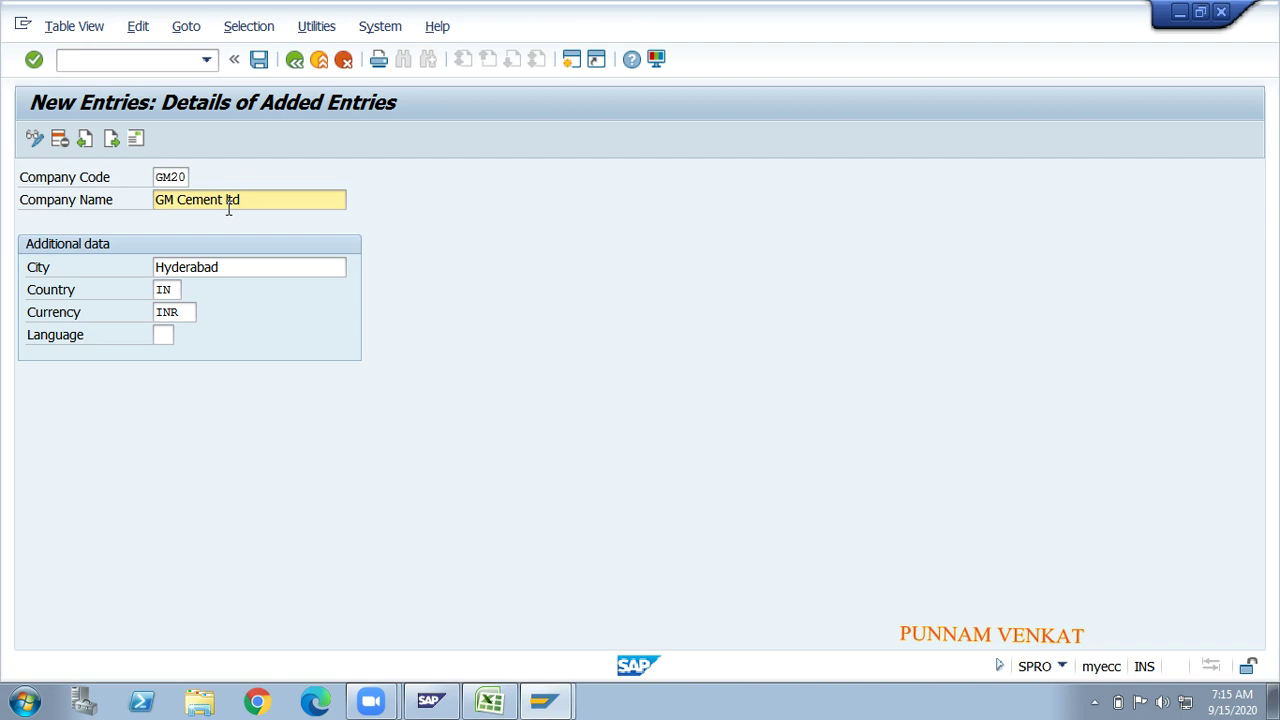
left_click(180, 312)
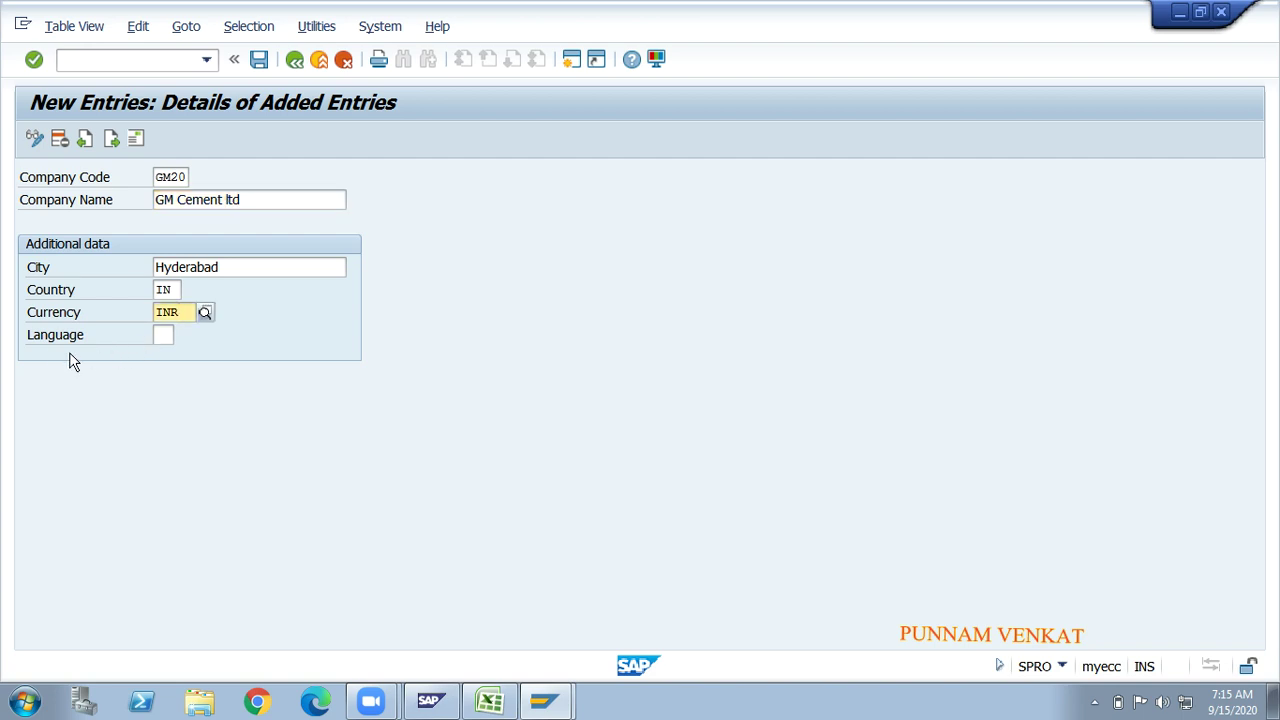
left_click(161, 336)
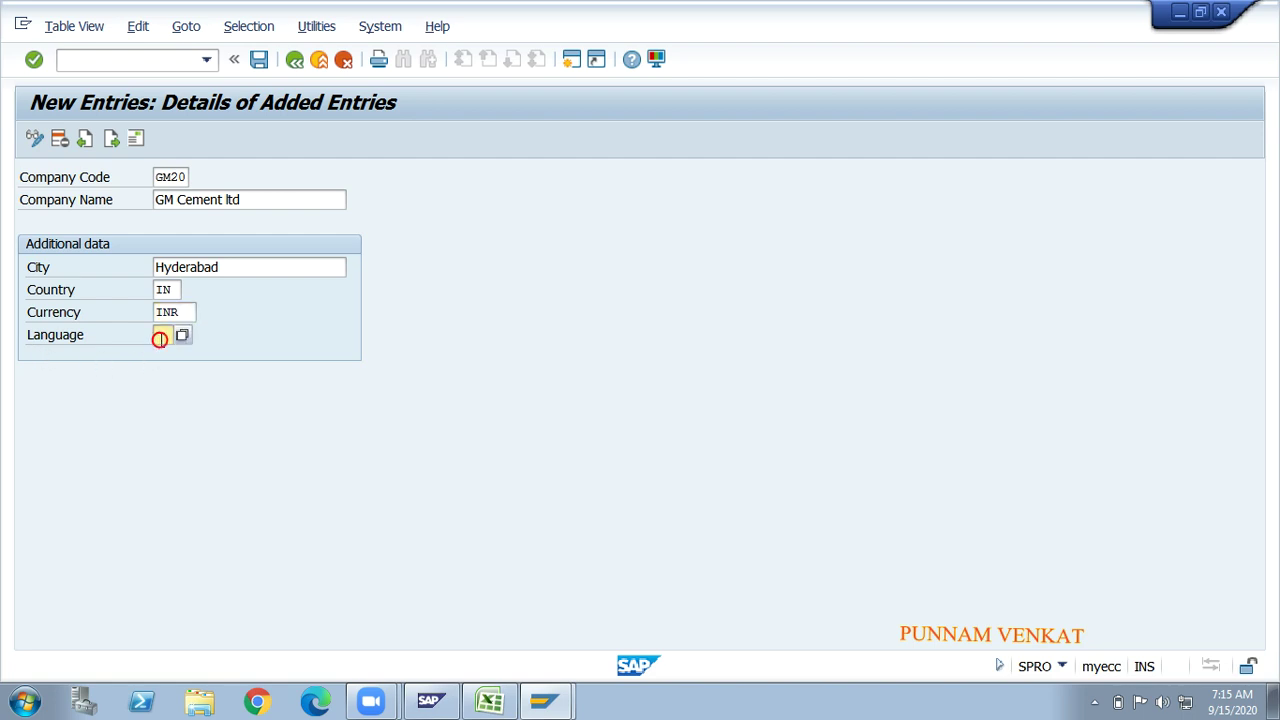
type("E")
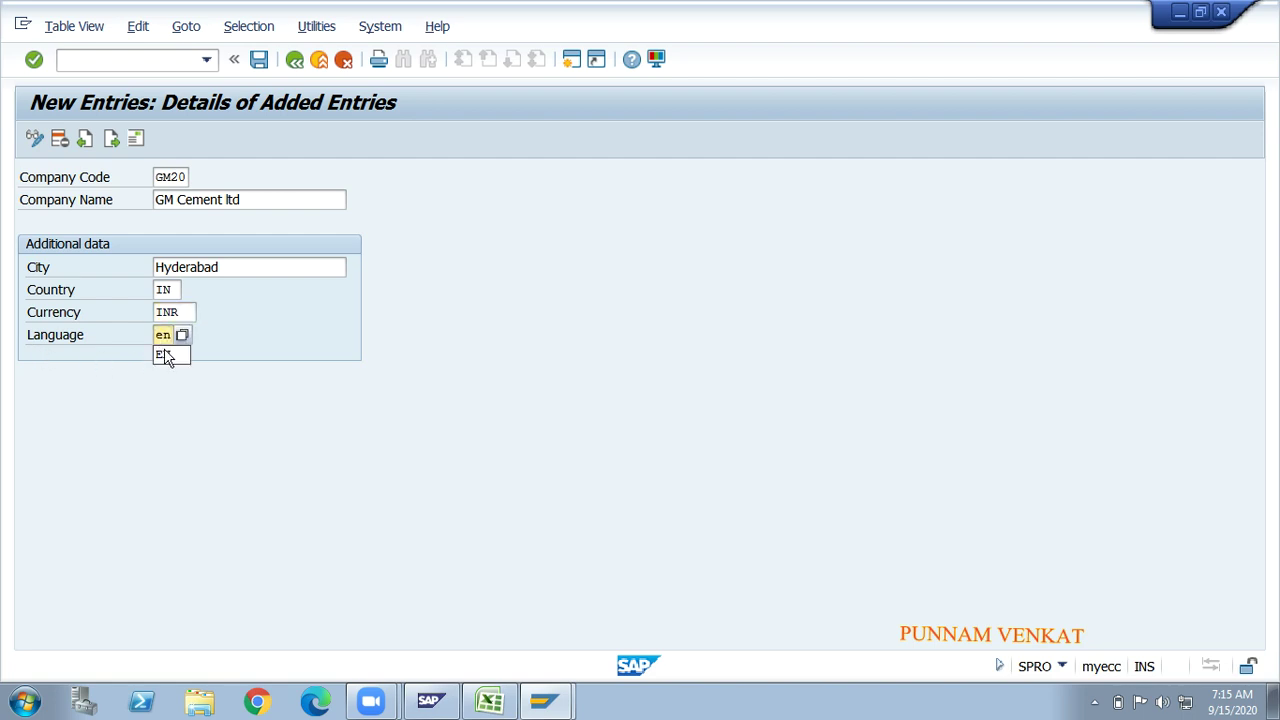
left_click(166, 354)
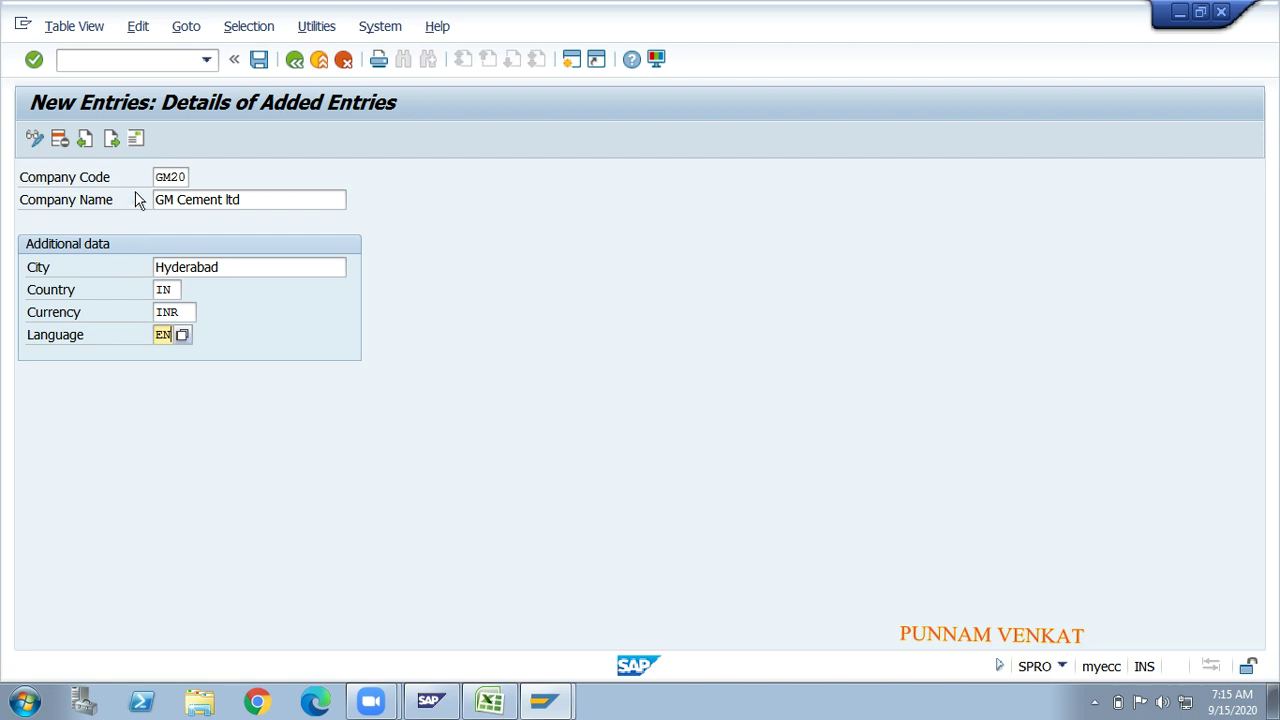
- Save GM20 and, in its address, set title Company and name GM Cement ltd
left_click(258, 61)
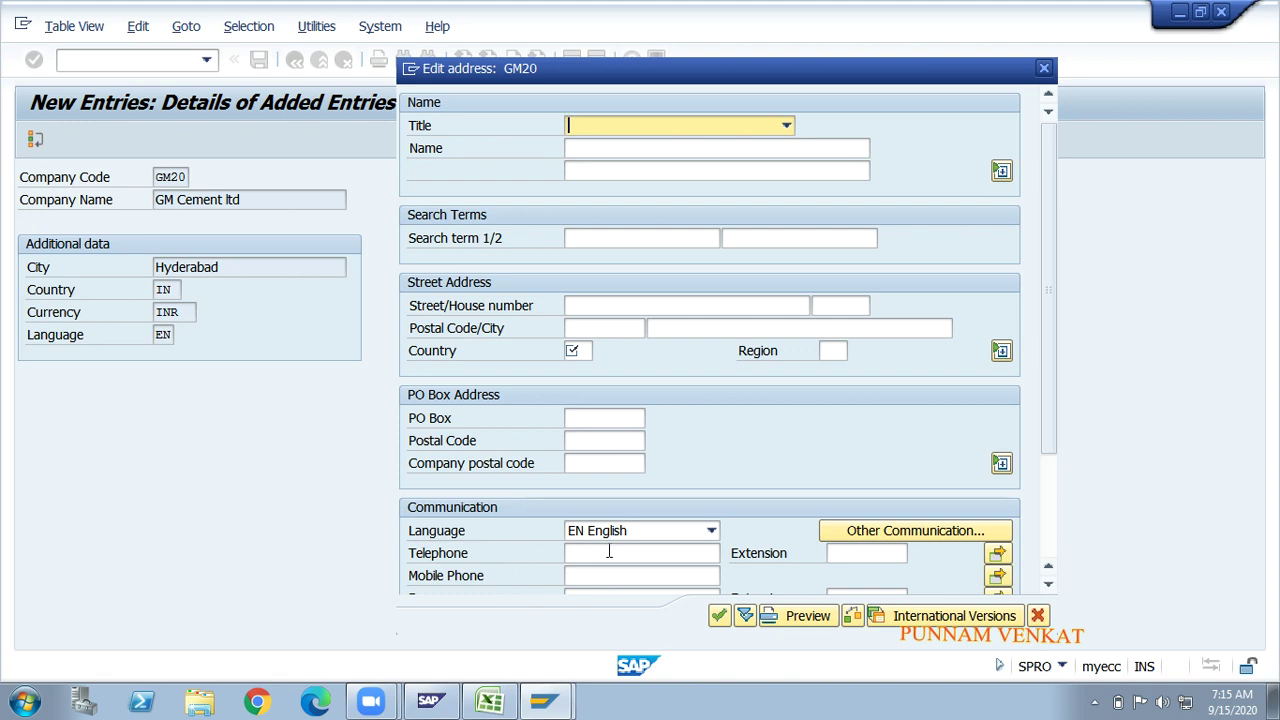
left_click(637, 125)
left_click(620, 148)
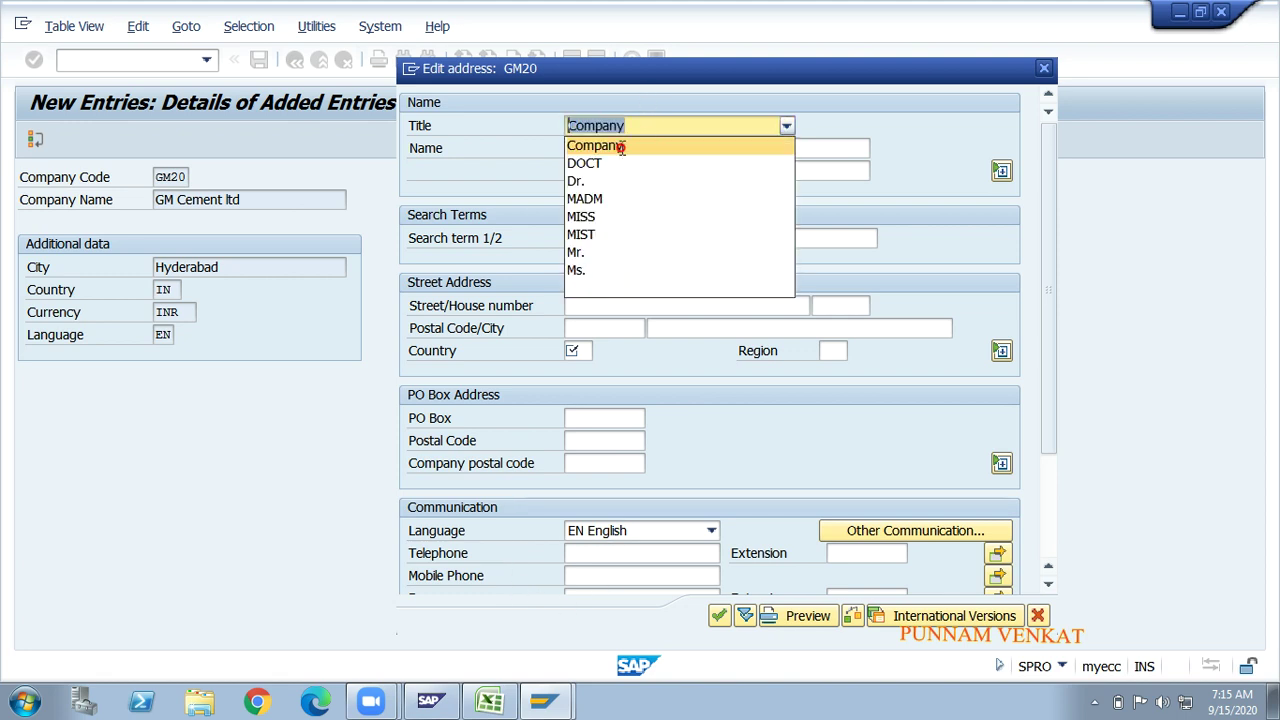
left_click(601, 150)
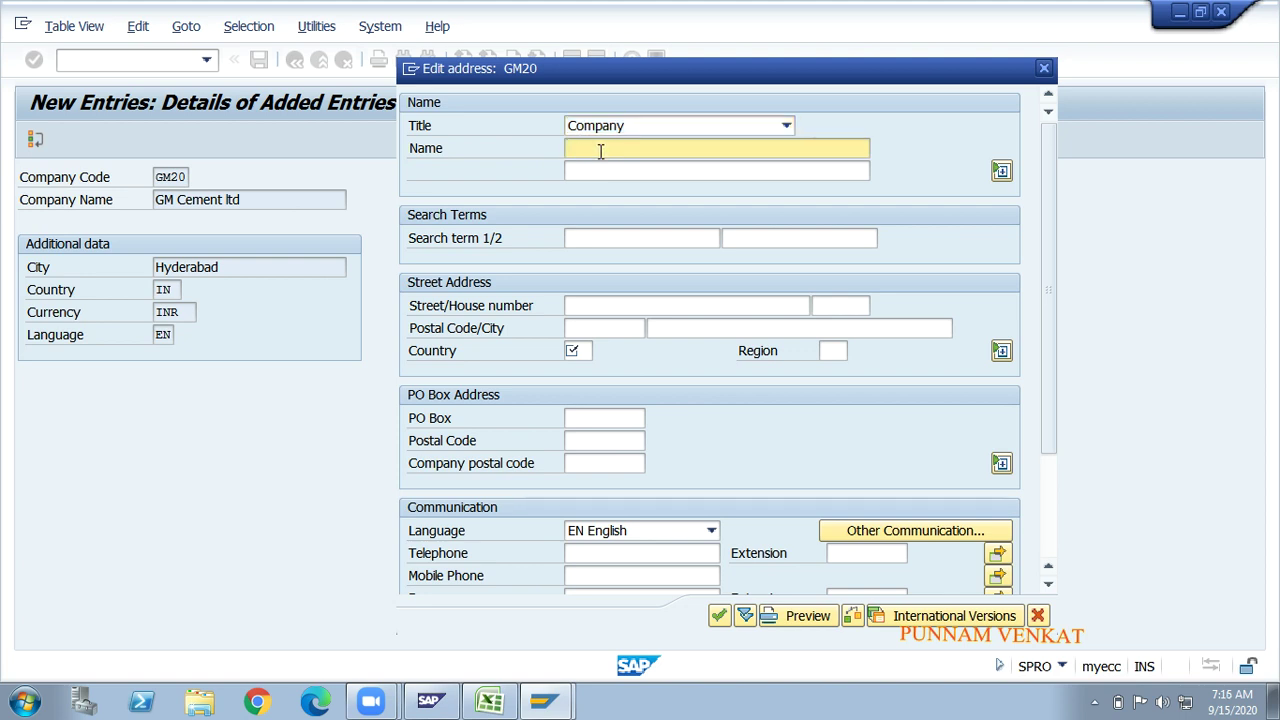
type("GM")
key("BackSpace")
key("BackSpace")
type("GM")
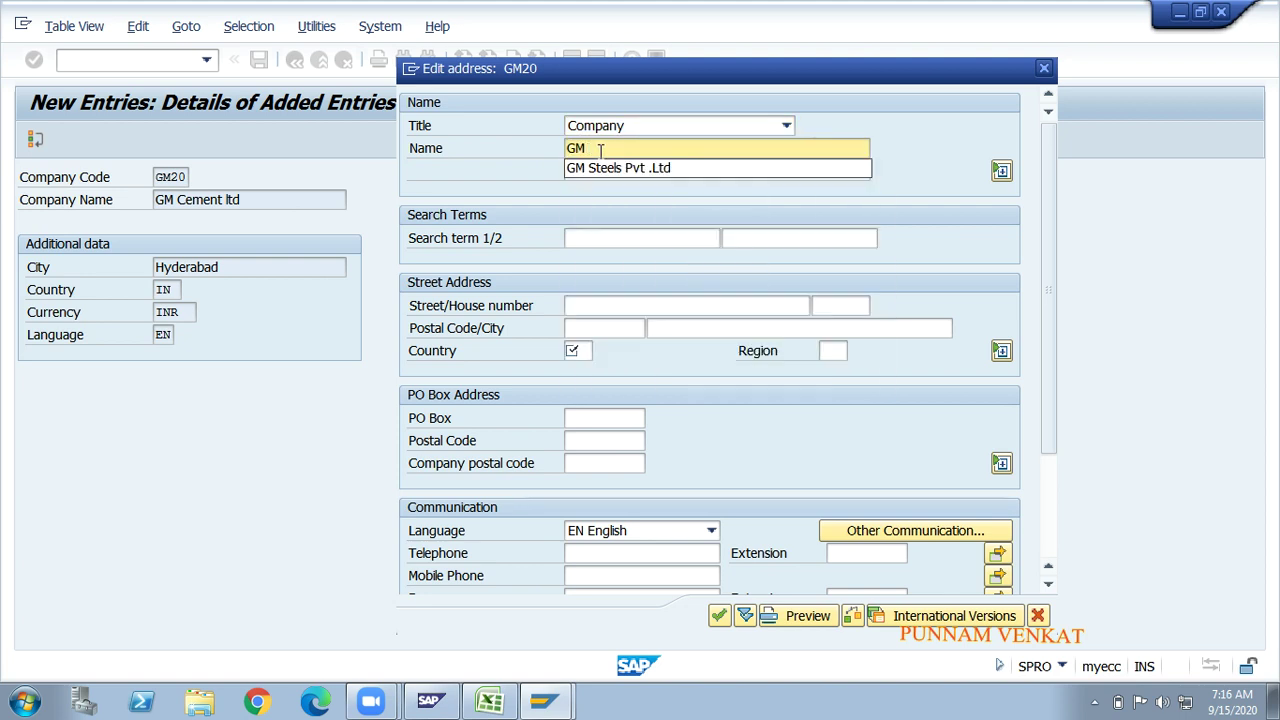
type(" C")
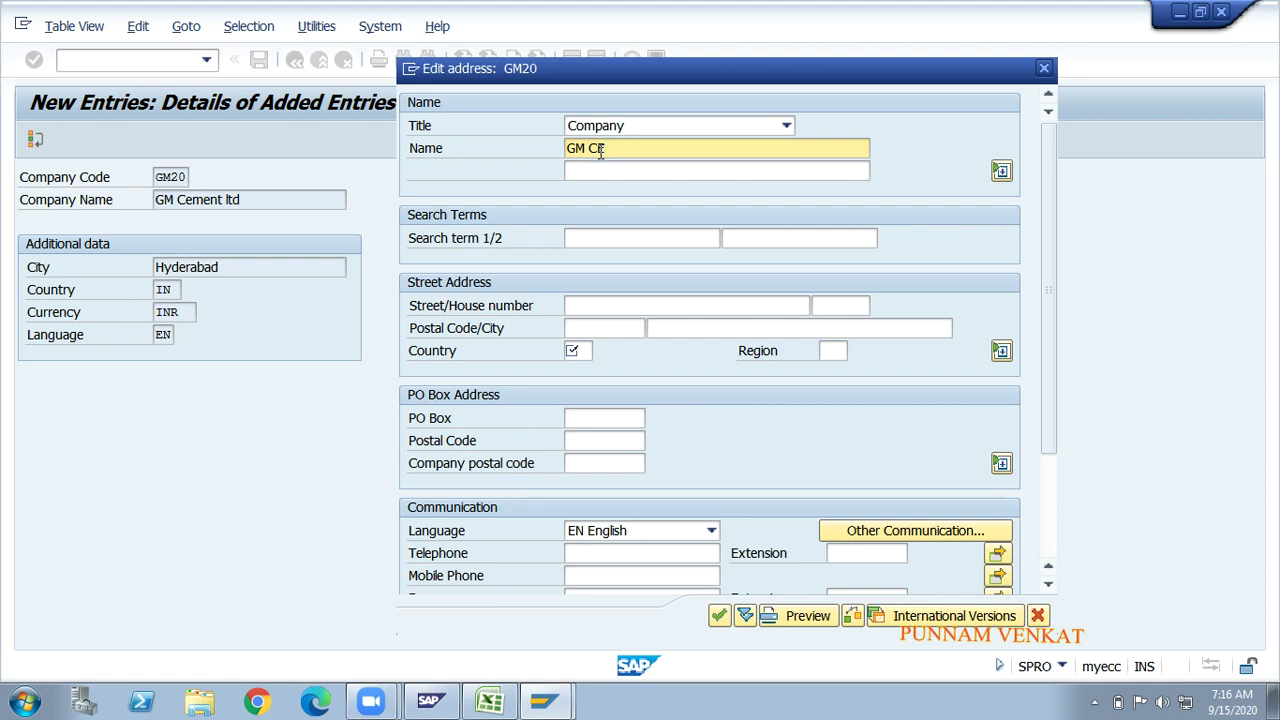
type("ement ltd")
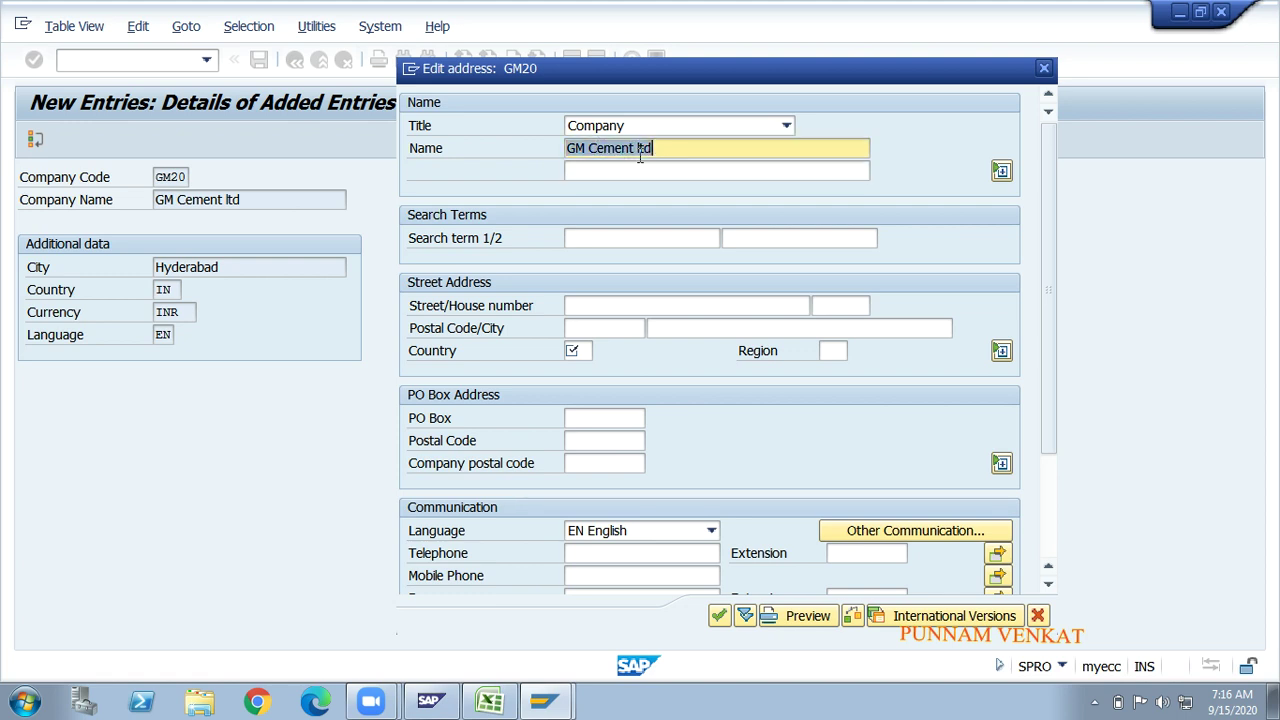
key("Tab")
type("GM Cement ltd")
key("Tab")
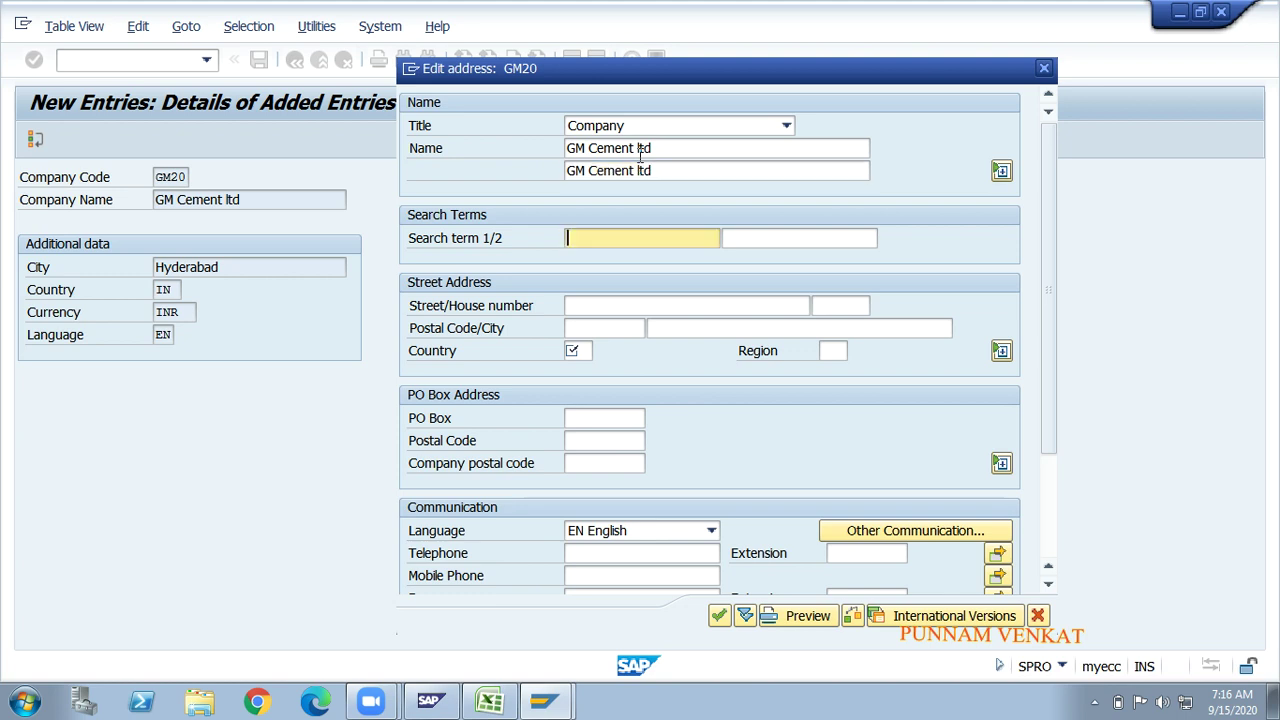
type("GM20")
key("Tab")
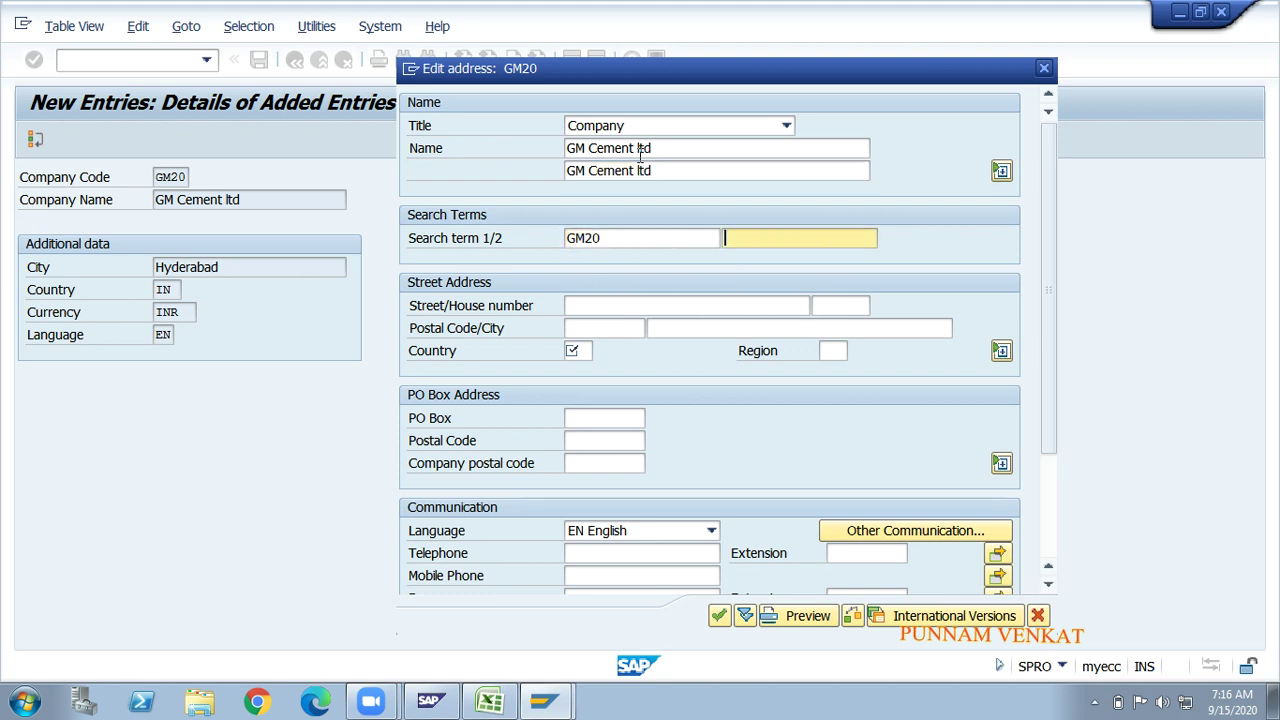
key("Tab")
type("K")
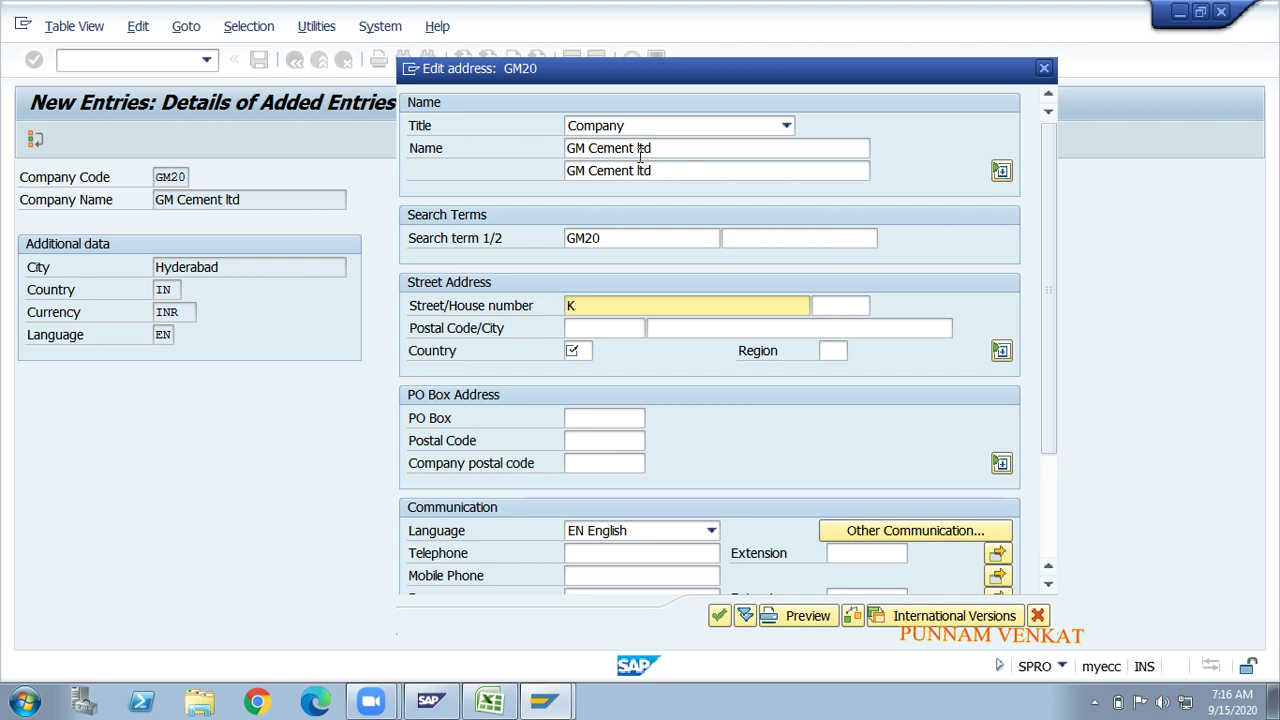
type("ukapally")
key("Tab")
type("6543")
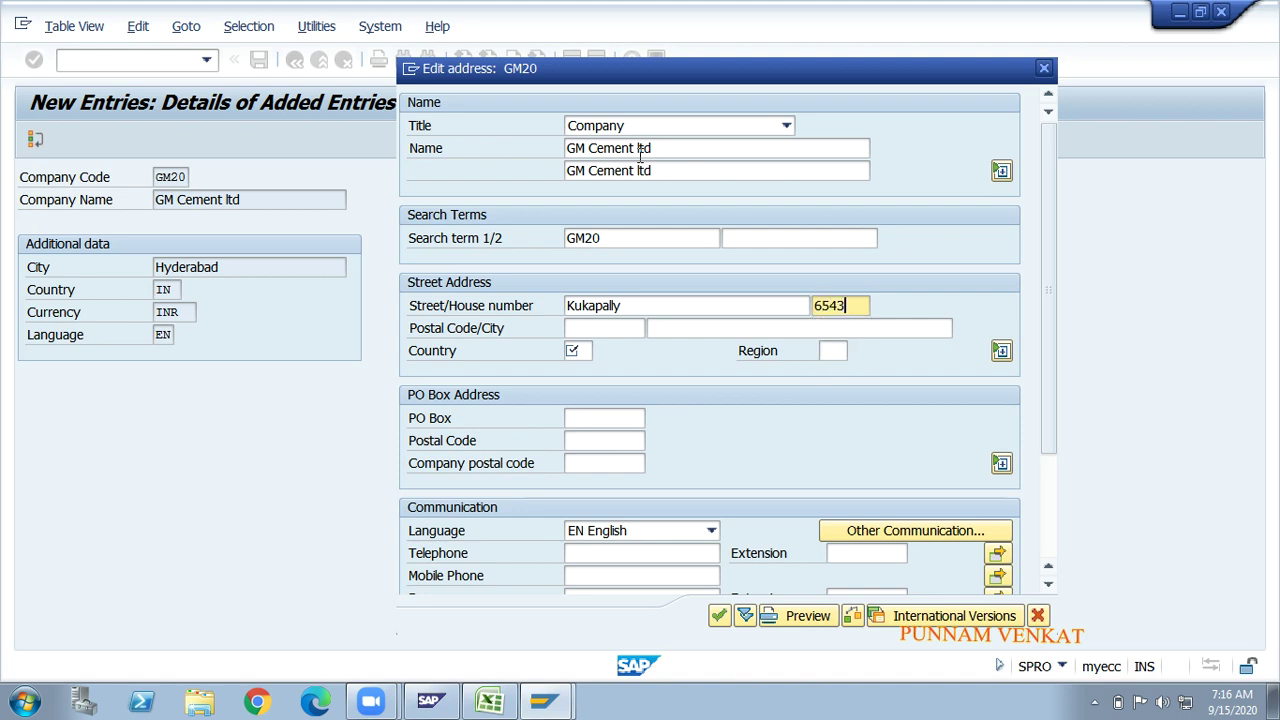
key("Tab")
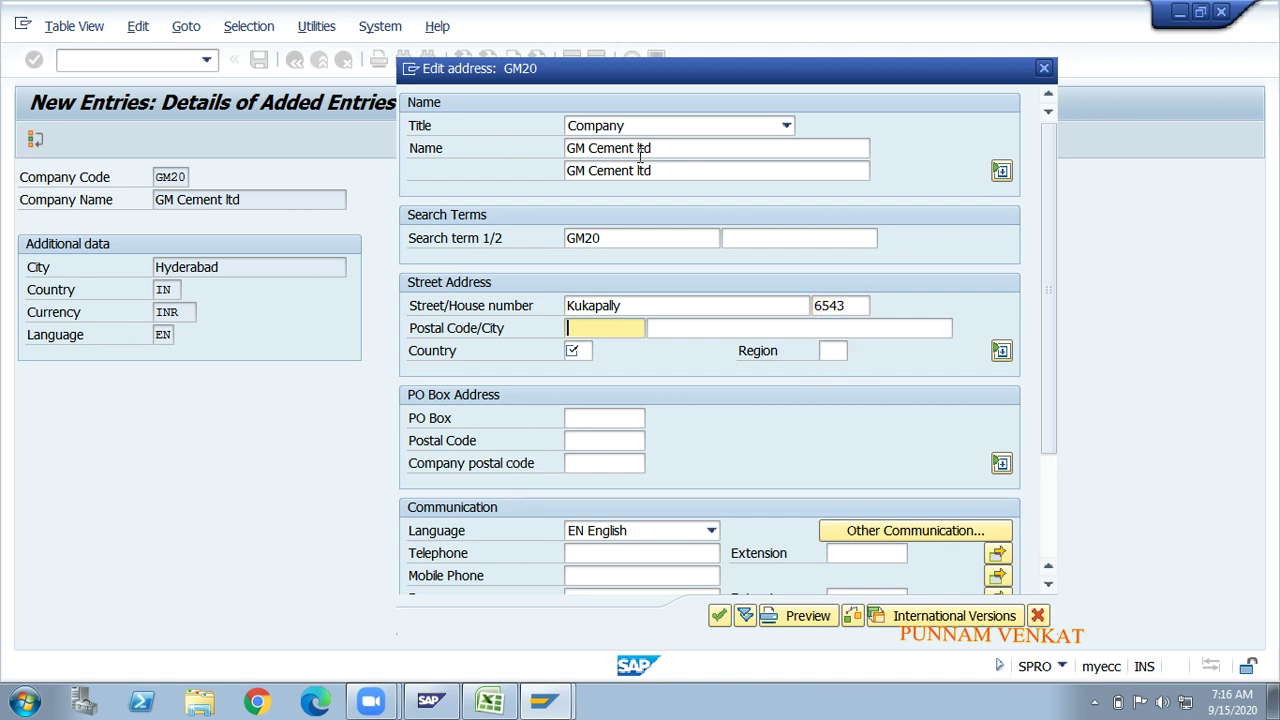
type("5000")
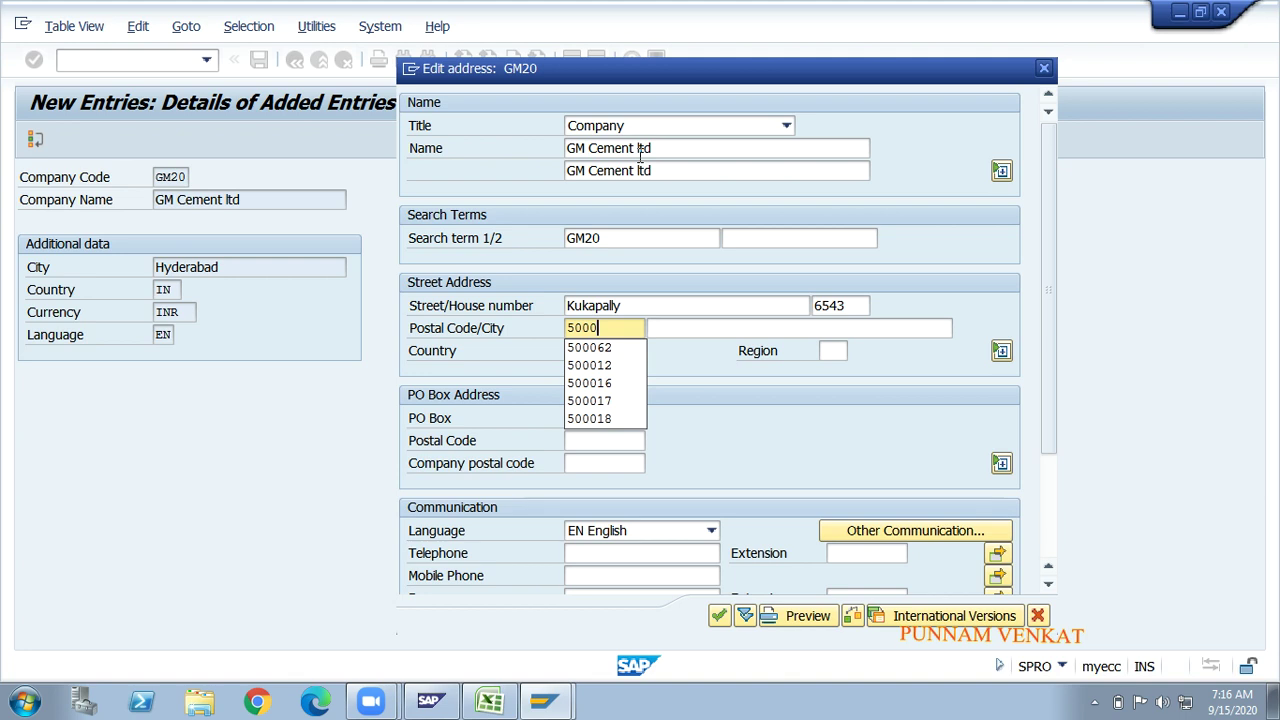
type("19")
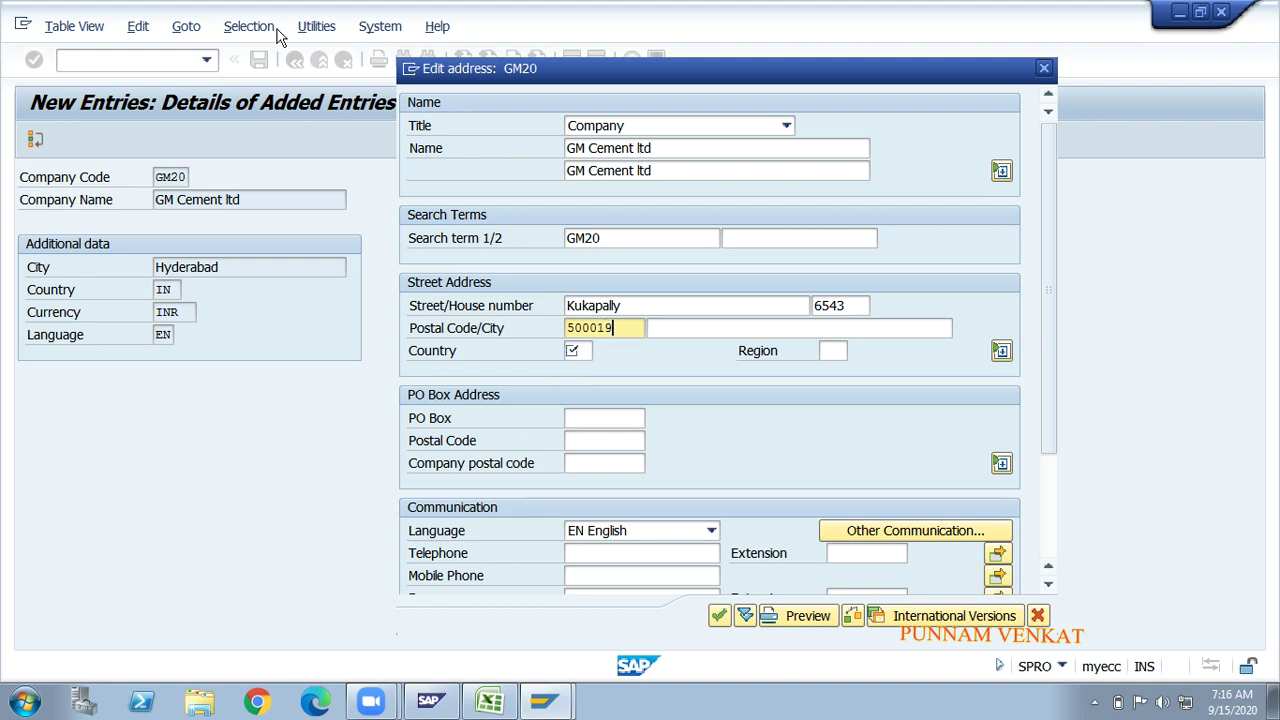
- Fill in city Hyderabad, country India, region 01, and PO box 500019 with postal code 500019
left_click(655, 328)
type("hy")
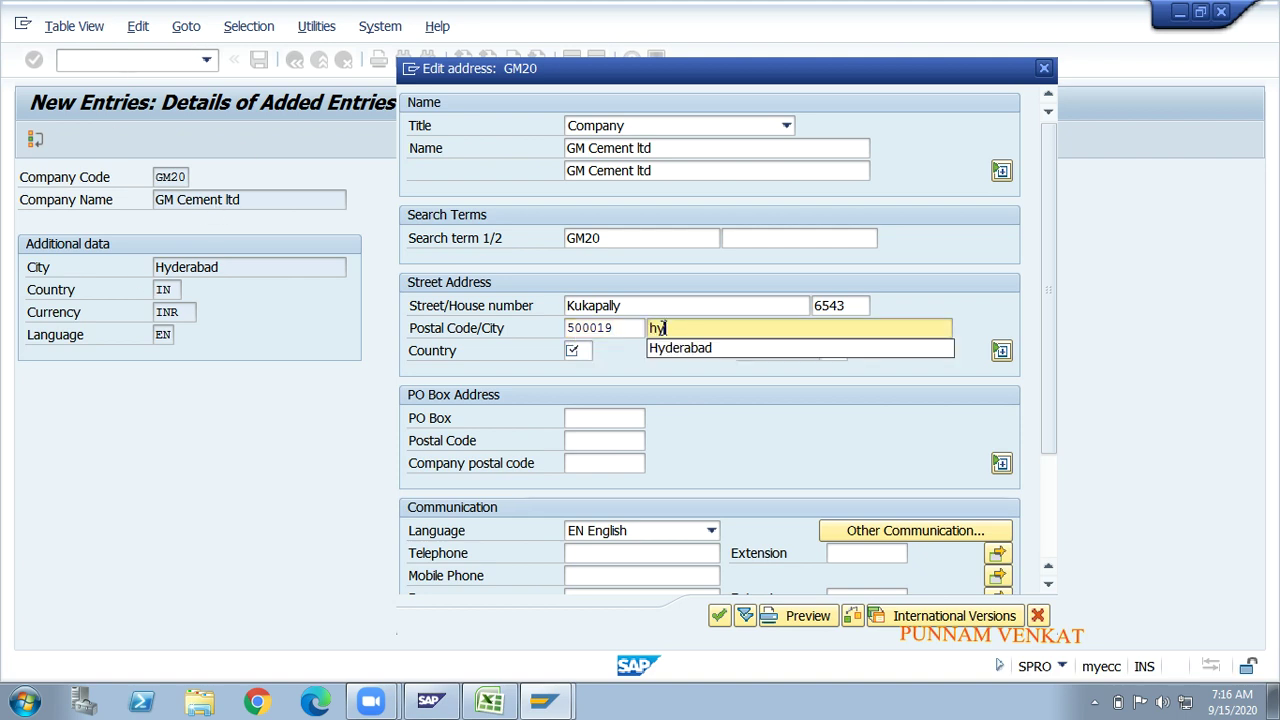
key("Down")
key("Return")
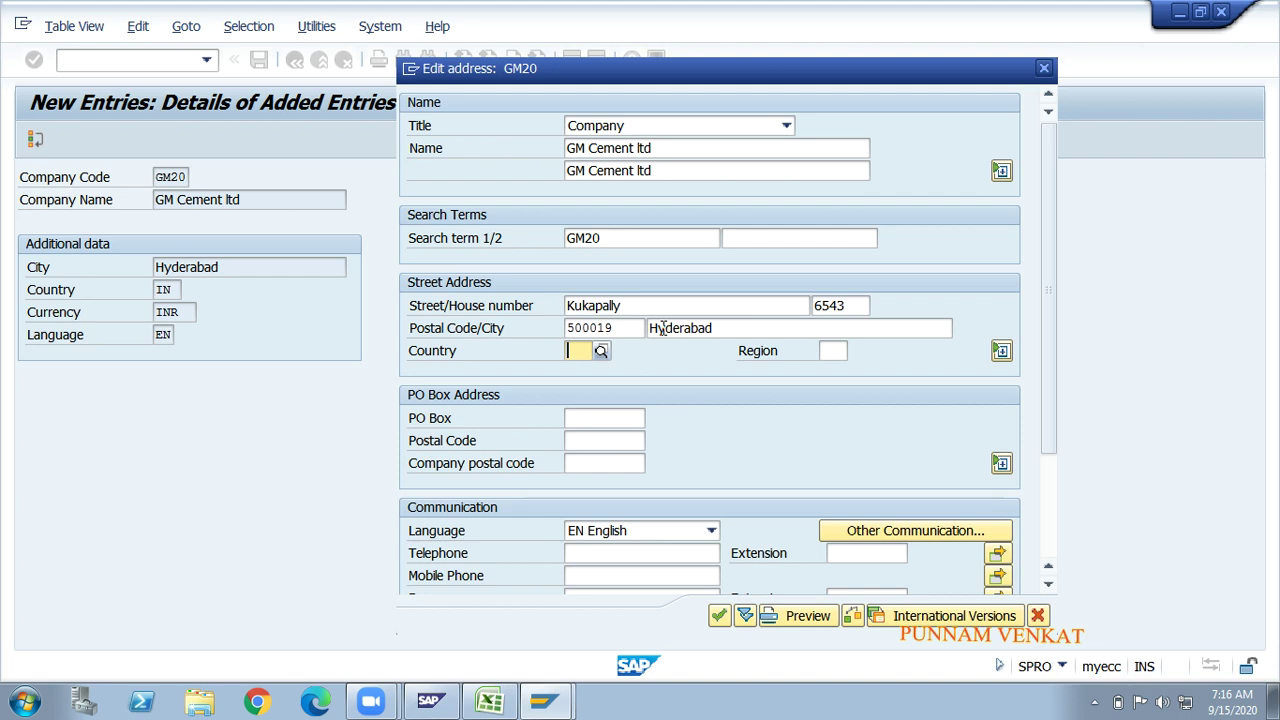
type("in")
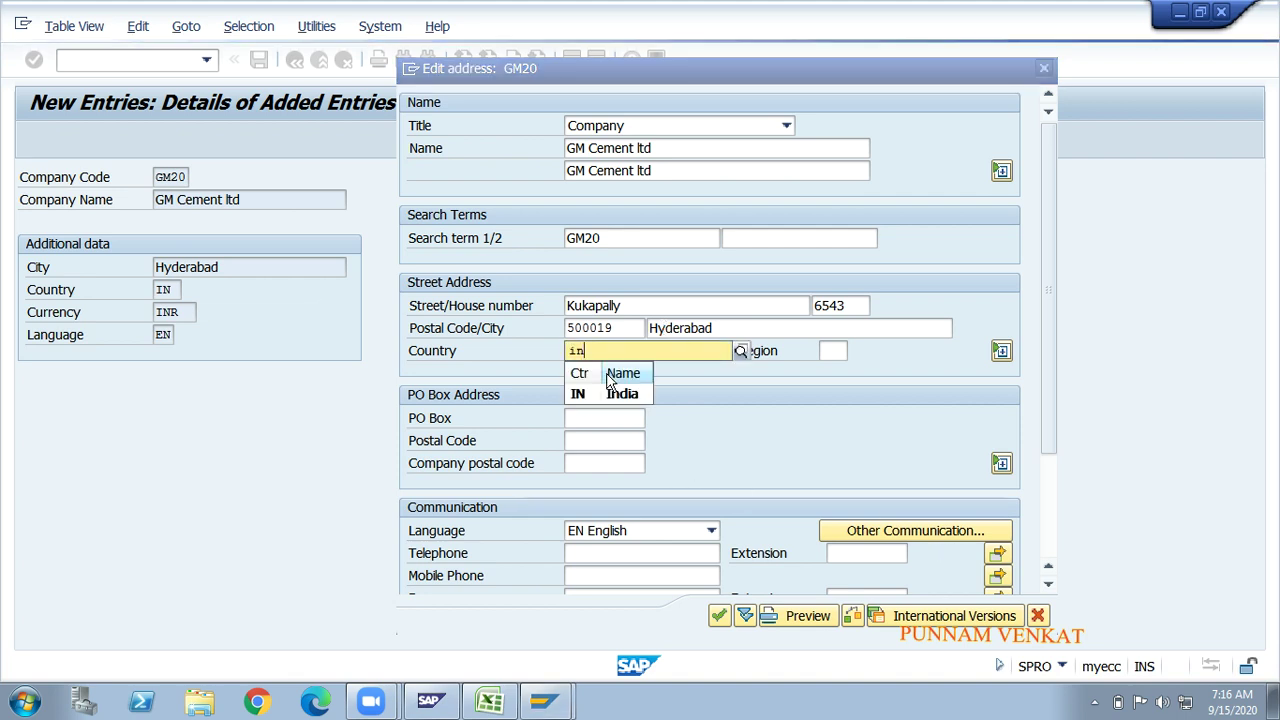
left_click(594, 392)
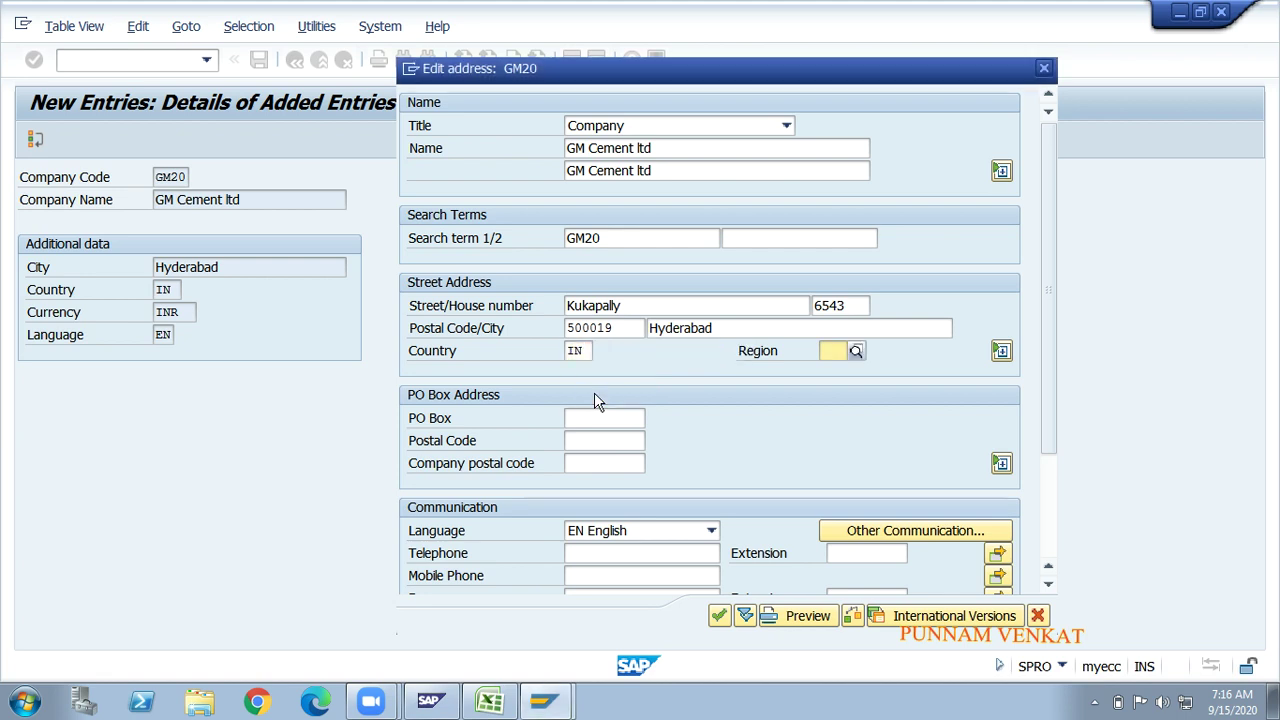
type("01")
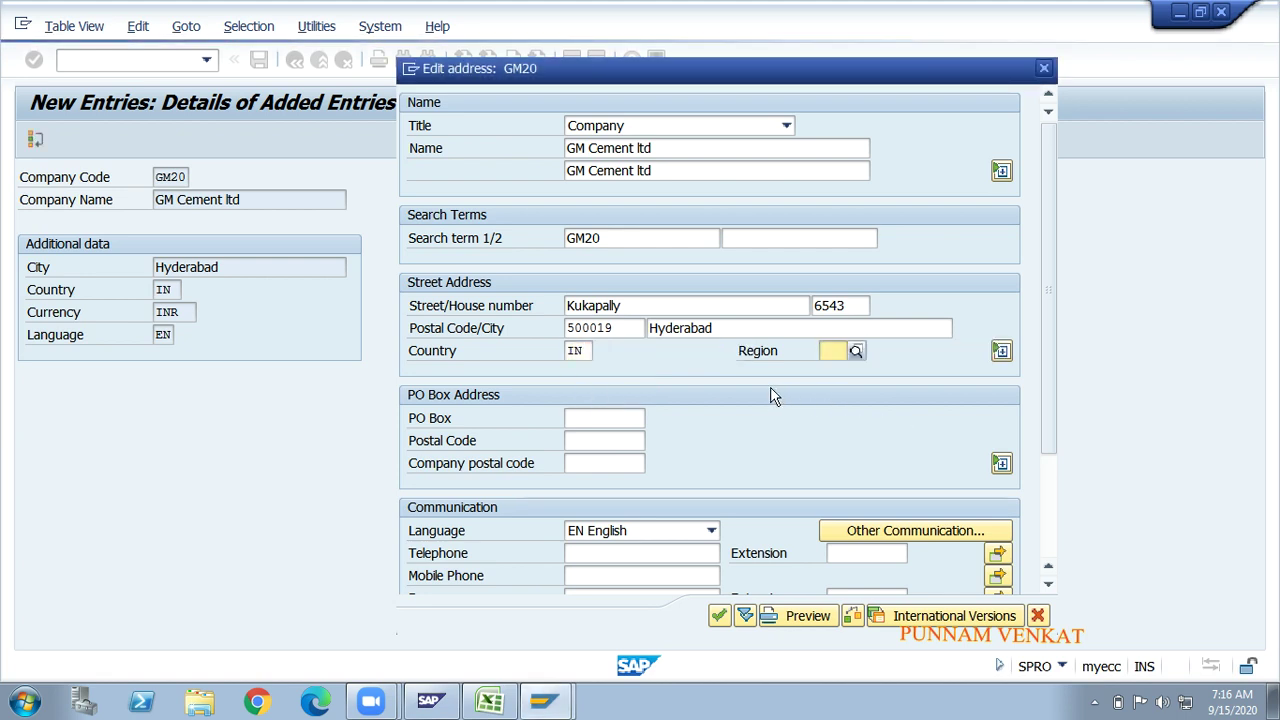
left_click(592, 419)
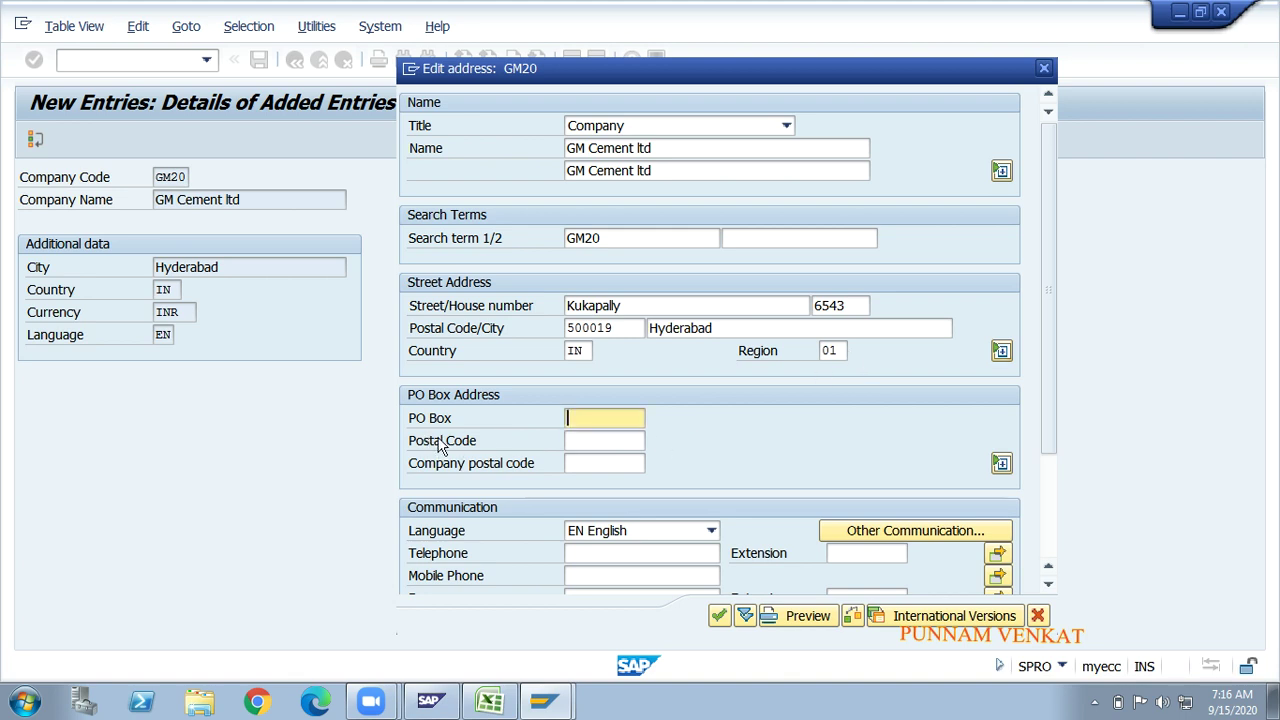
type("5000")
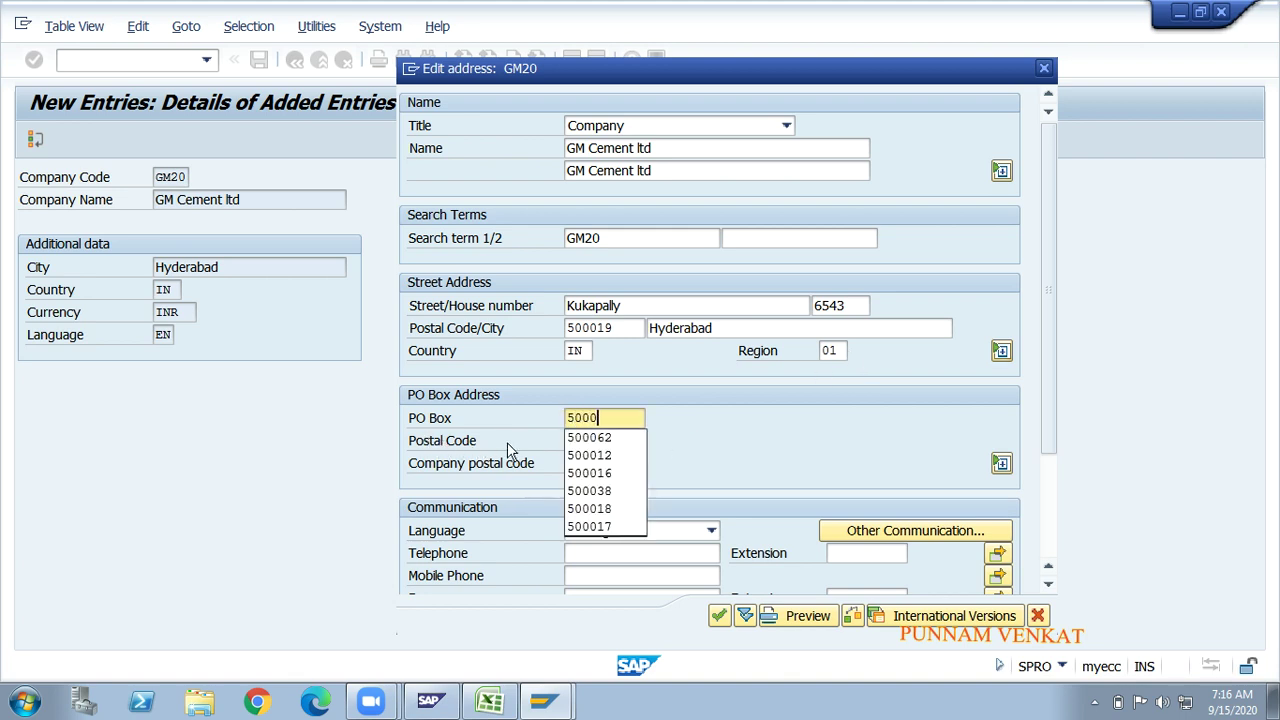
type("19")
key("Tab")
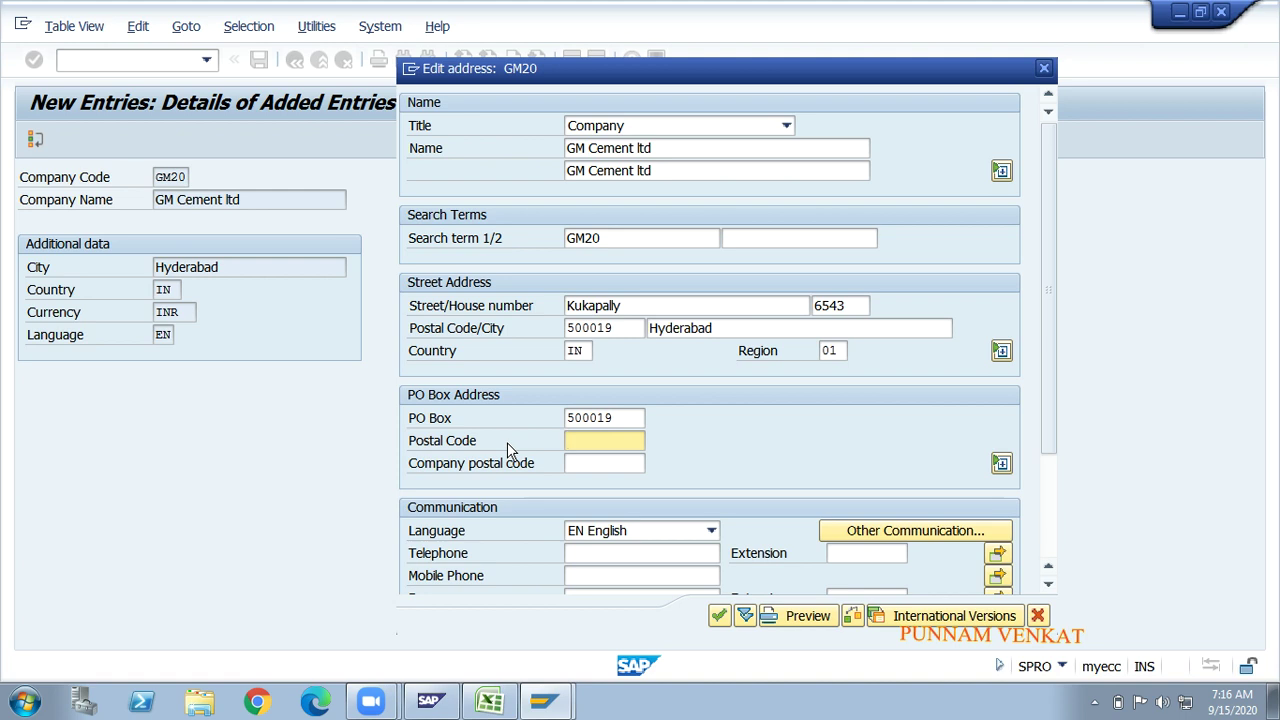
type("5000")
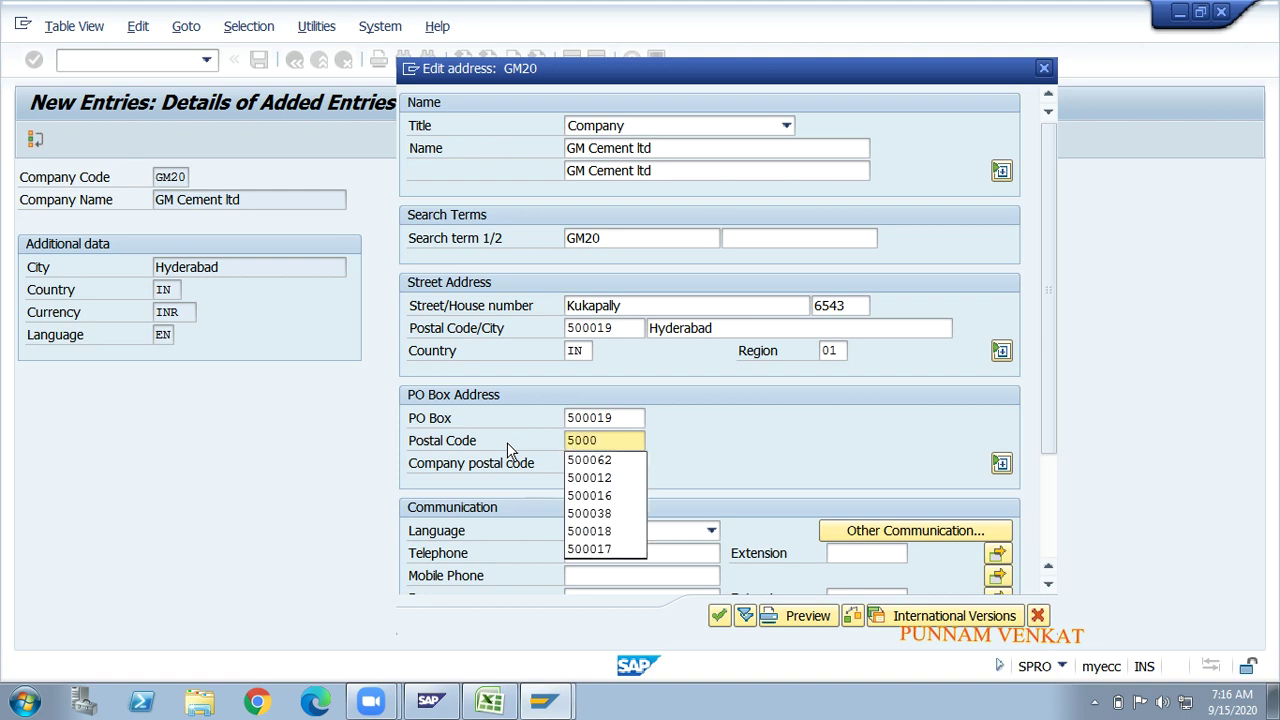
type("19")
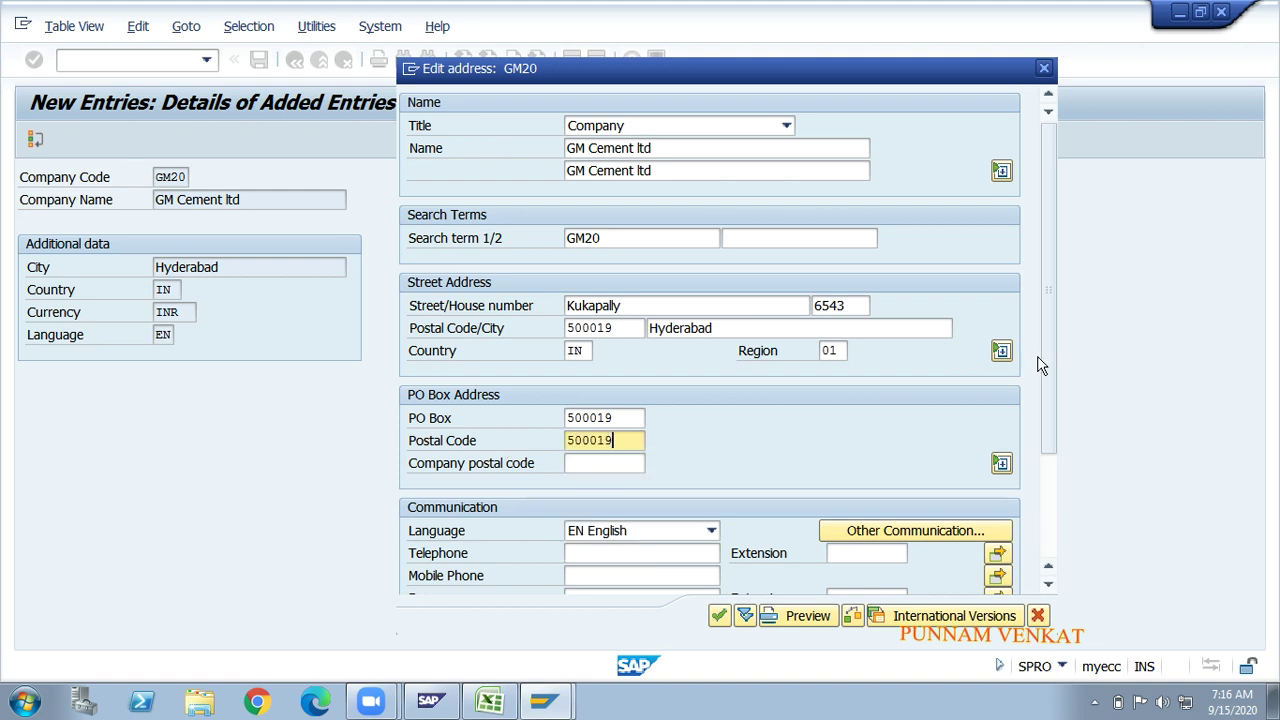
left_click_drag(1046, 349, 1051, 491)
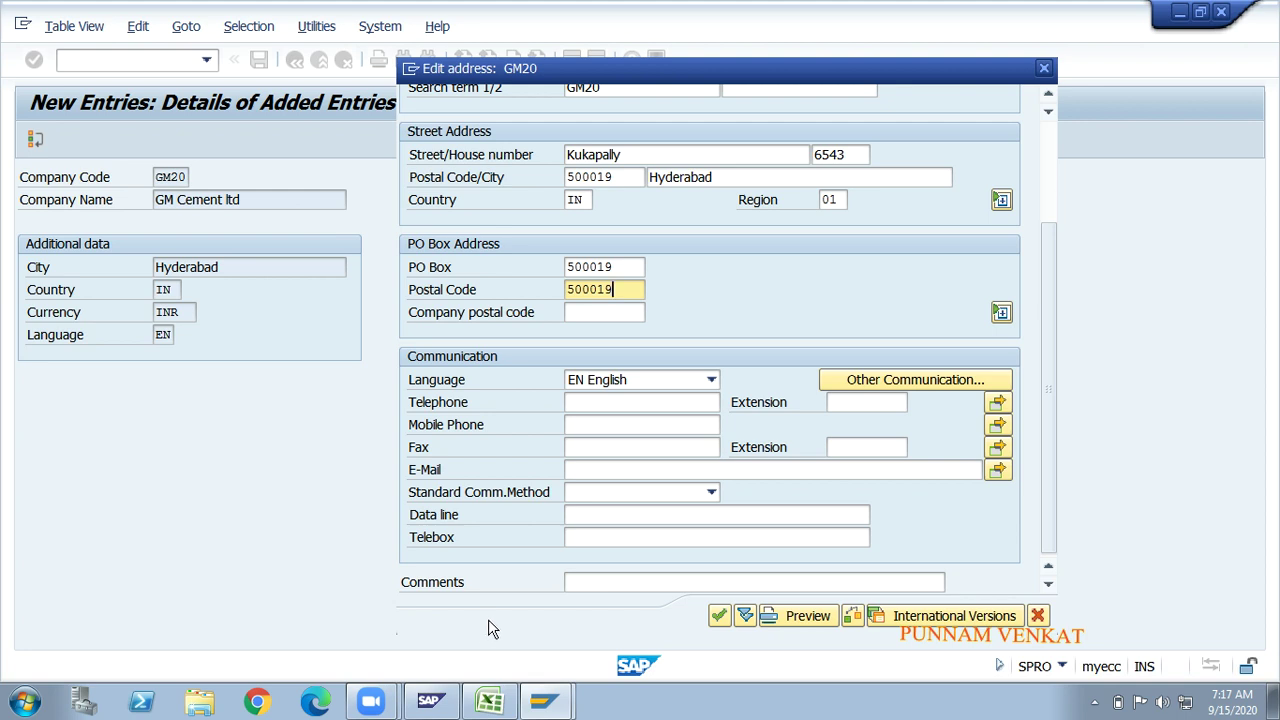
- Accept the address, assign own request Y01K900067 (GM SAP Implimentation project) and save GM20
left_click(716, 618)
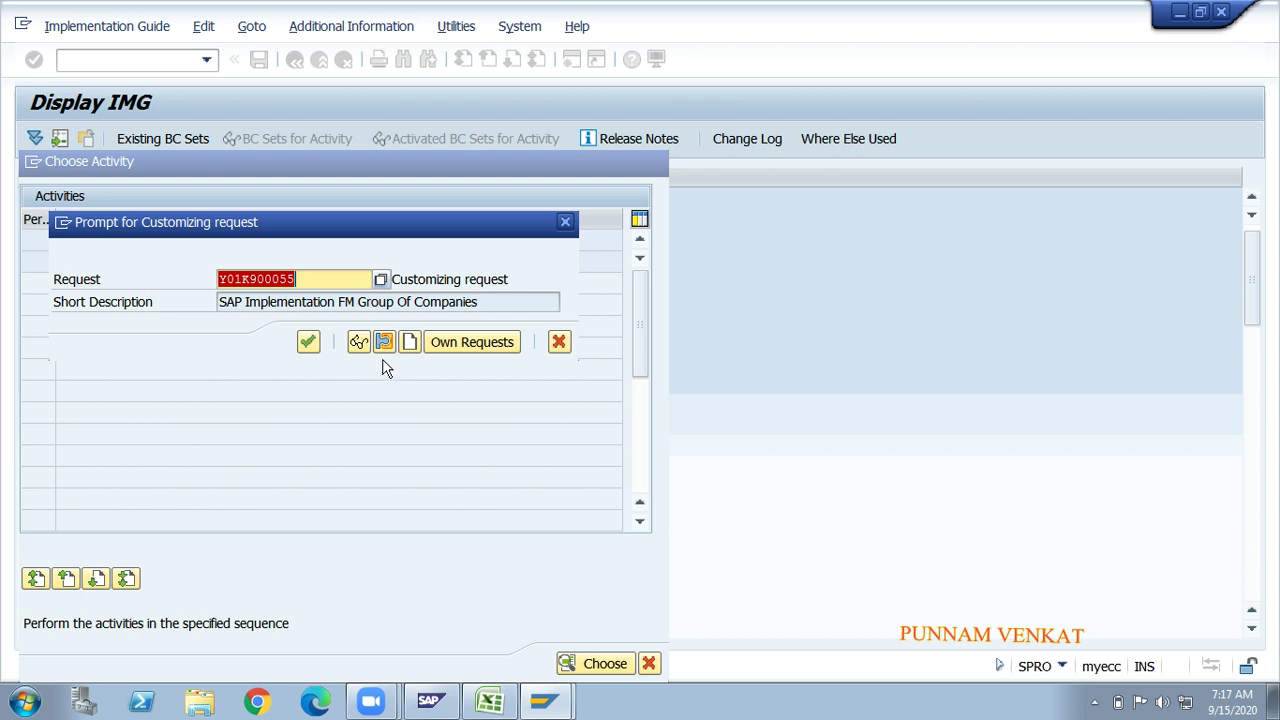
left_click(460, 350)
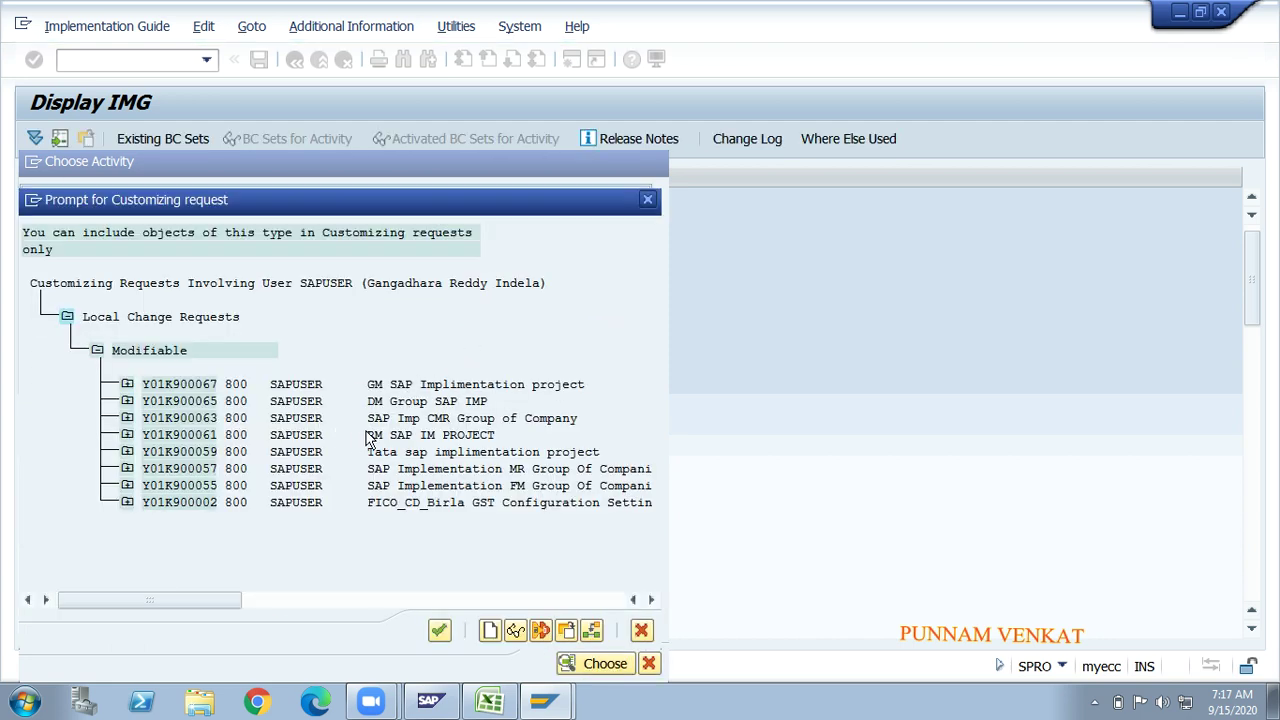
left_click(407, 385)
double_click(430, 388)
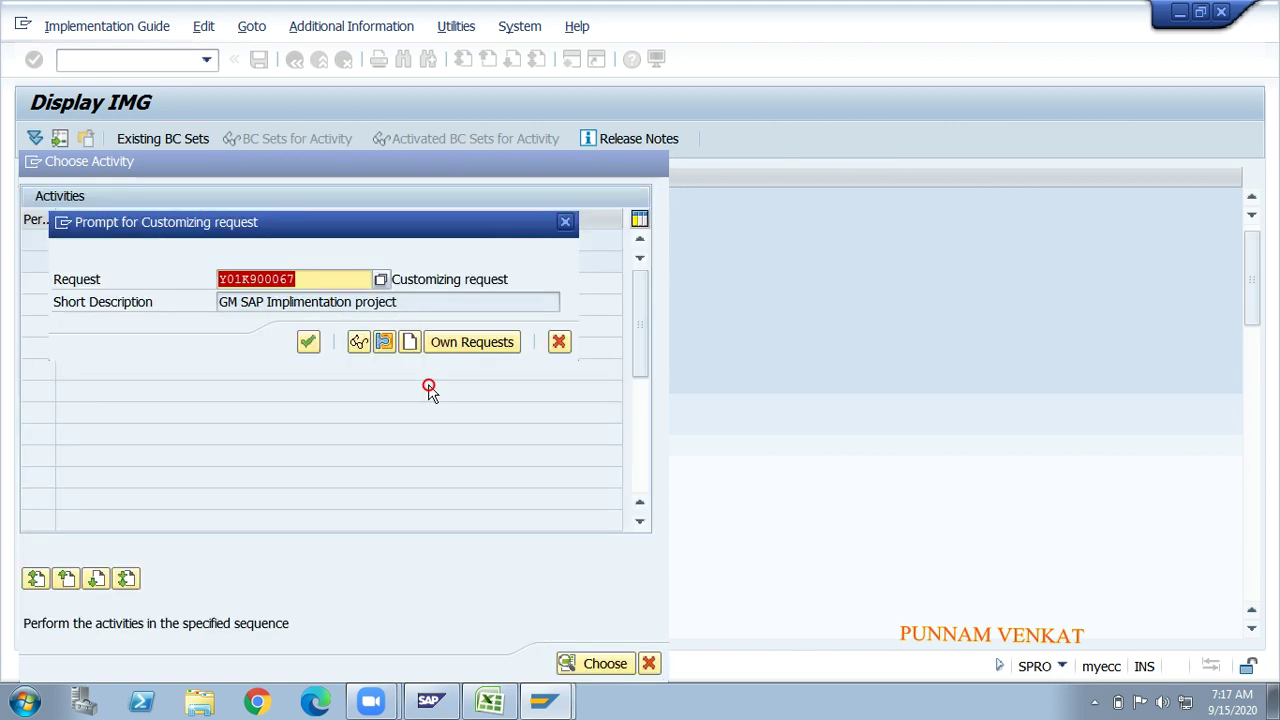
left_click(309, 350)
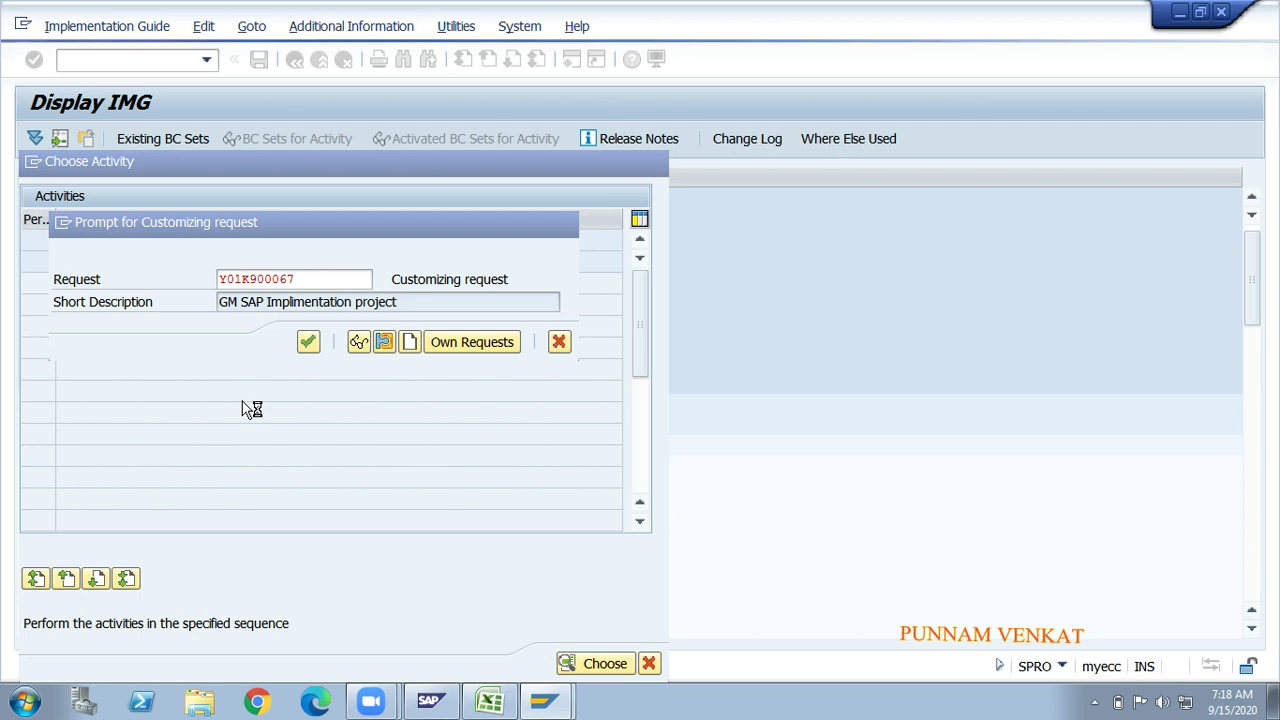
key("Return")
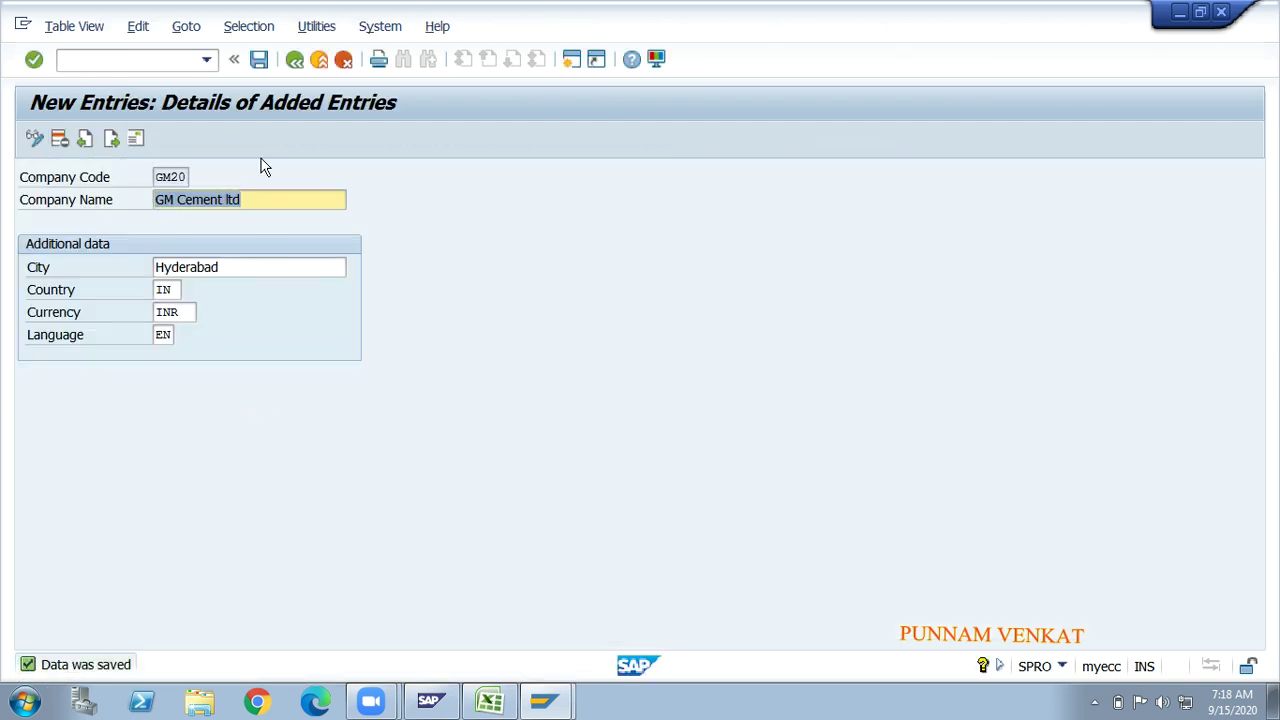
left_click(259, 59)
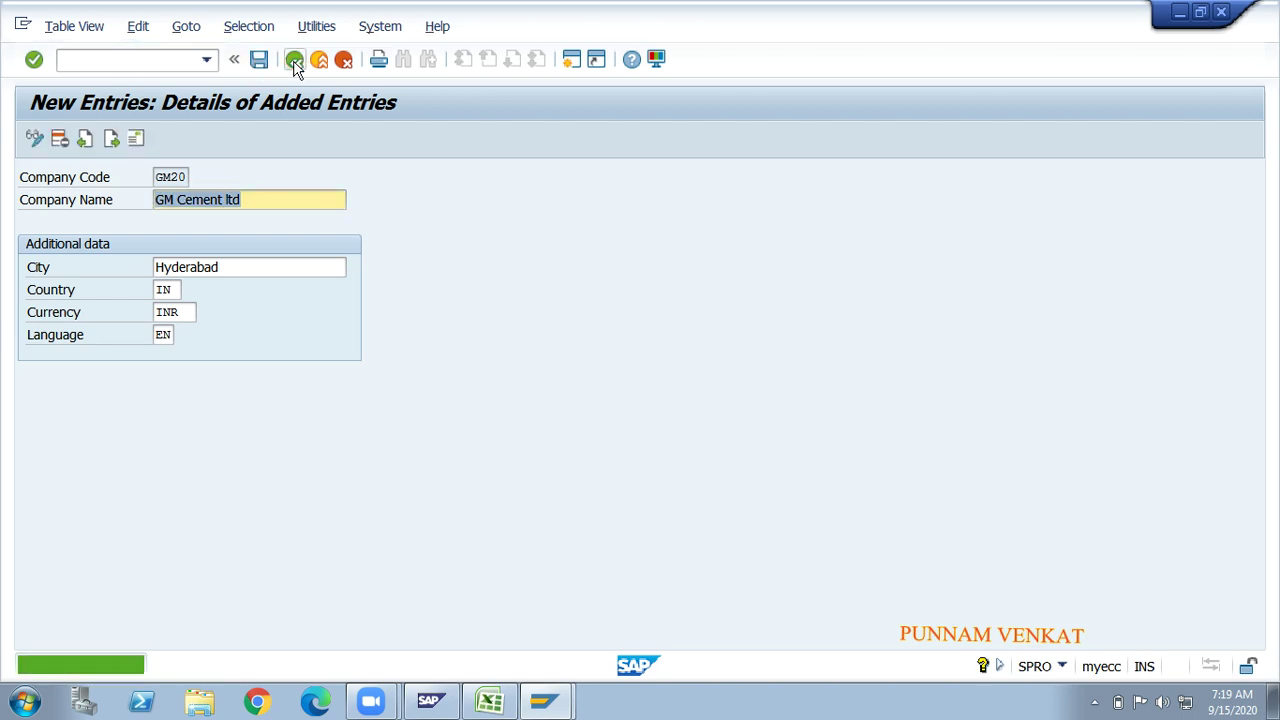
- Back in the overview, jump to GM10 and select the GM10 and GM20 rows
left_click(295, 62)
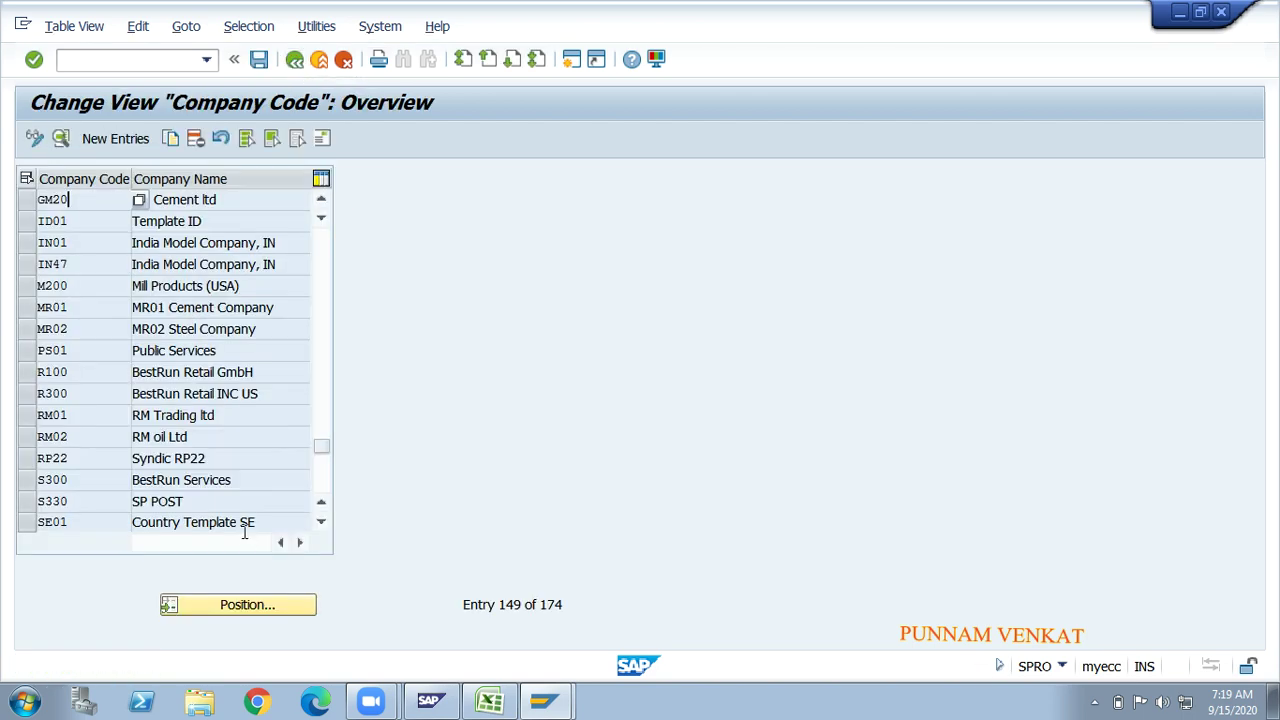
left_click(240, 608)
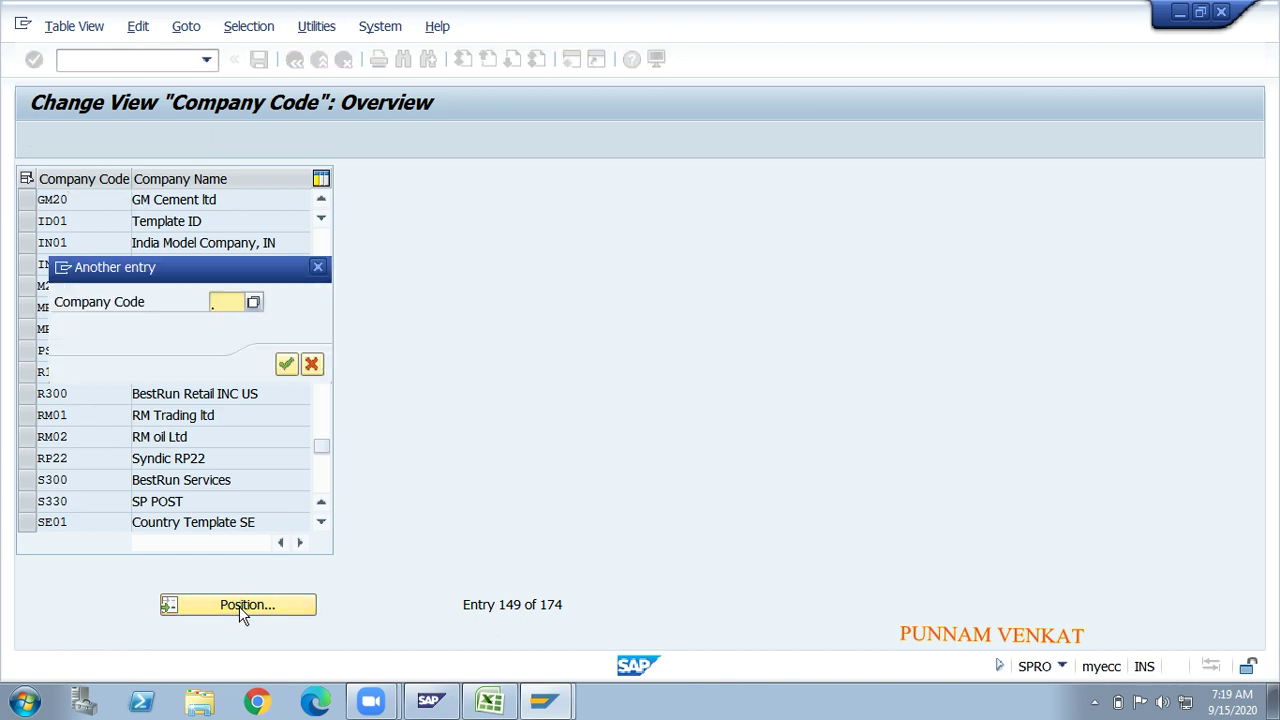
type("gm10")
key("Return")
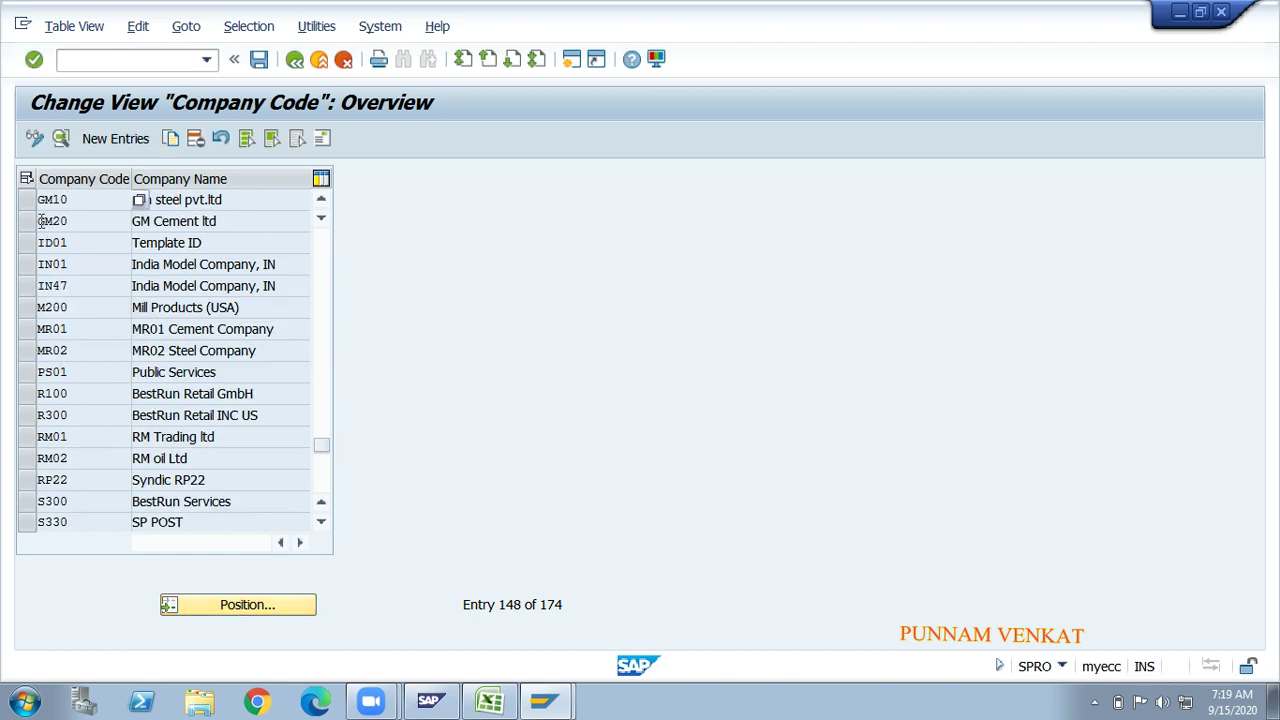
left_click(34, 200)
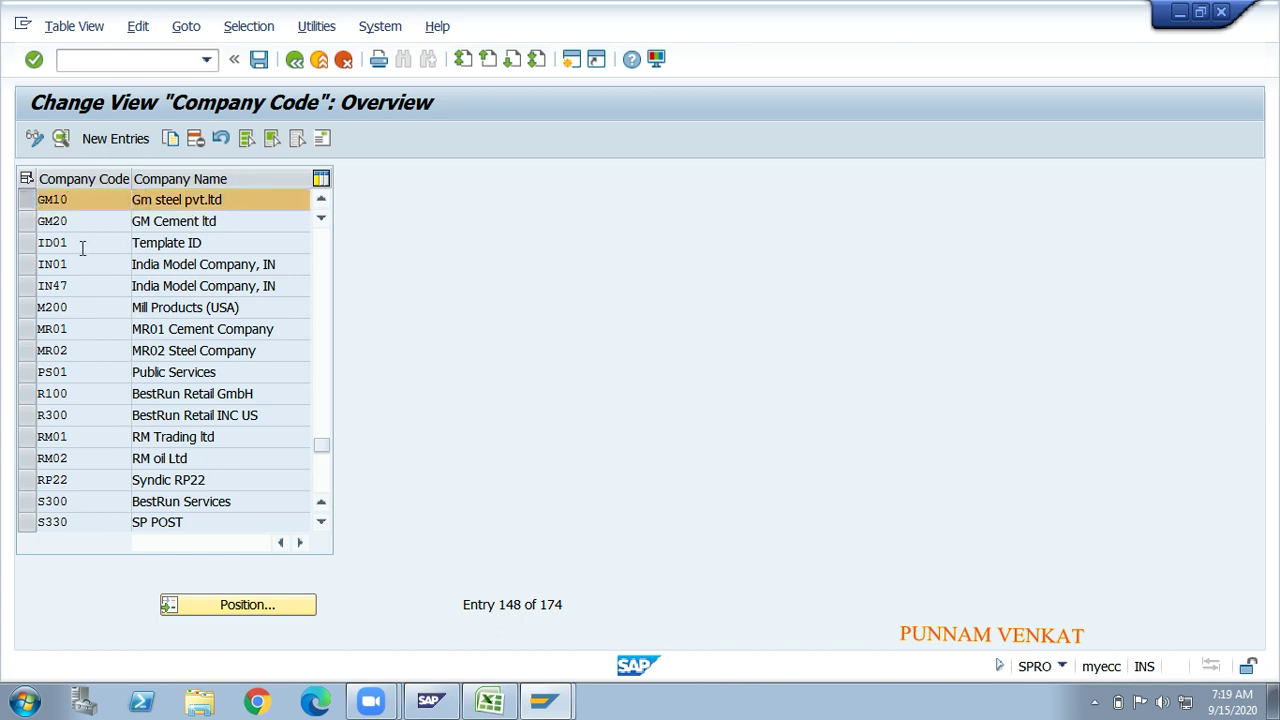
left_click(26, 222)
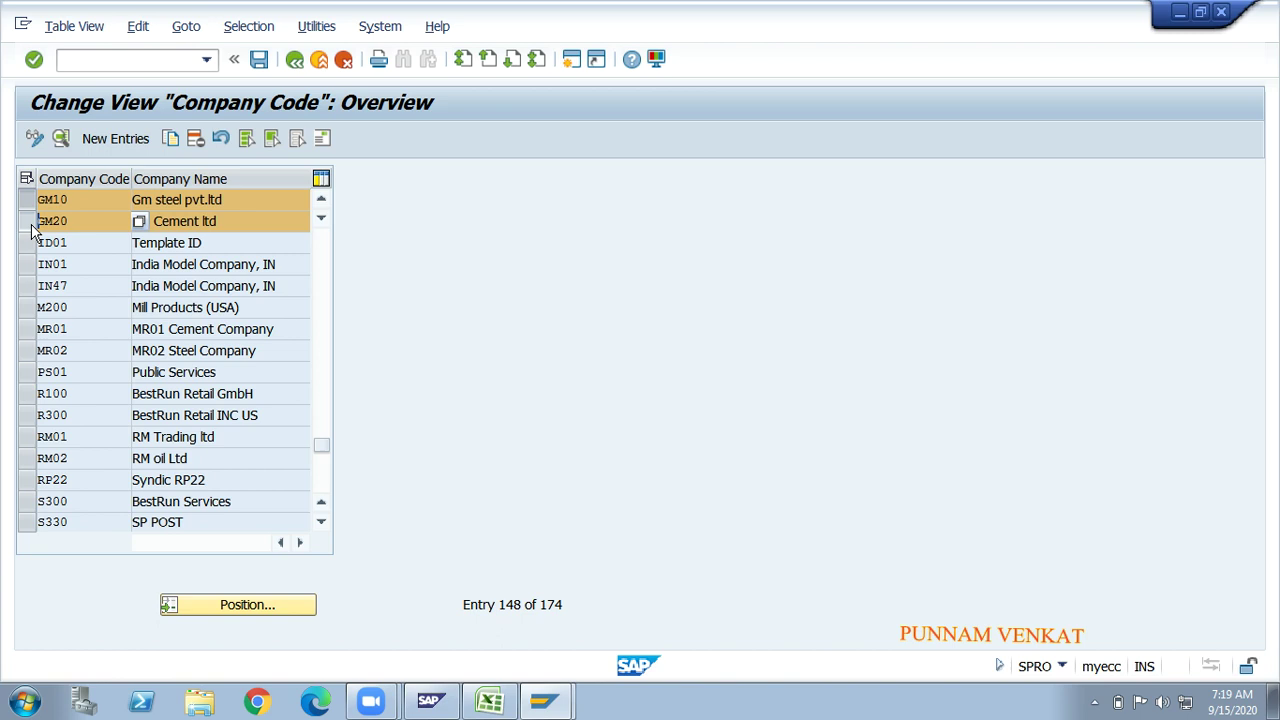
left_click(245, 224)
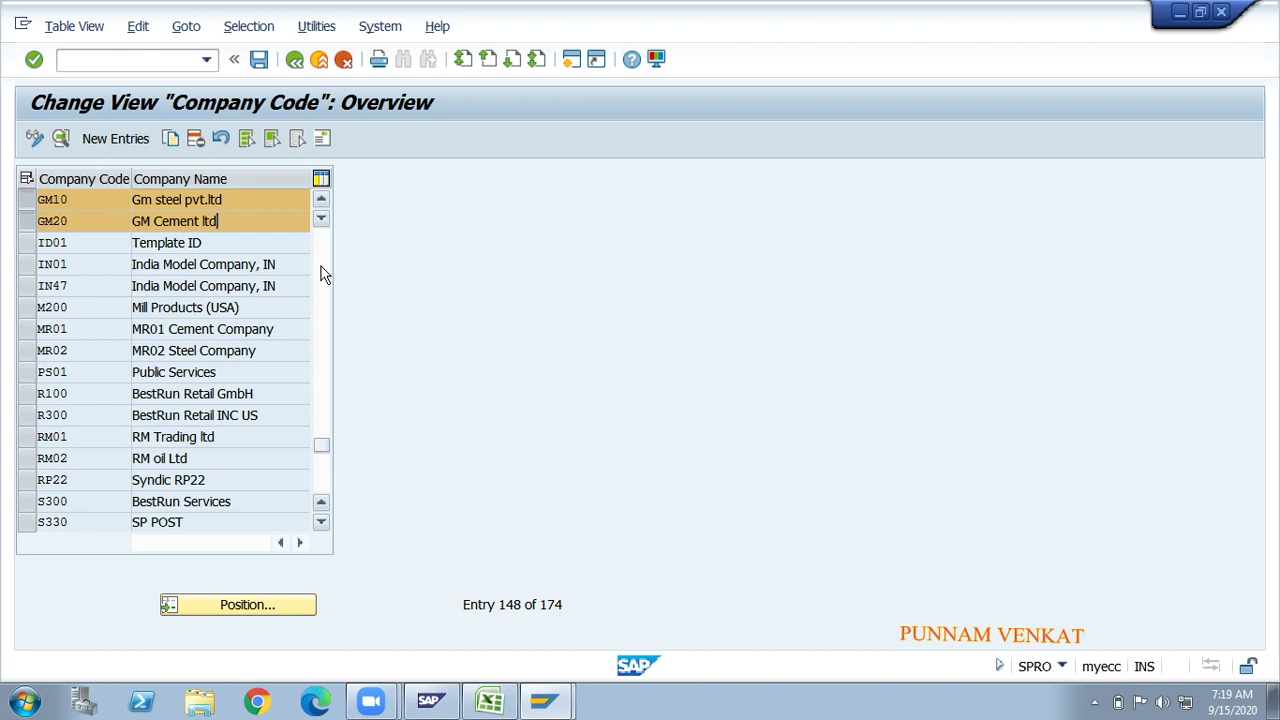
- Back out of the company code list to the Financial Accounting definitions and select Define Credit Control Area
left_click(294, 62)
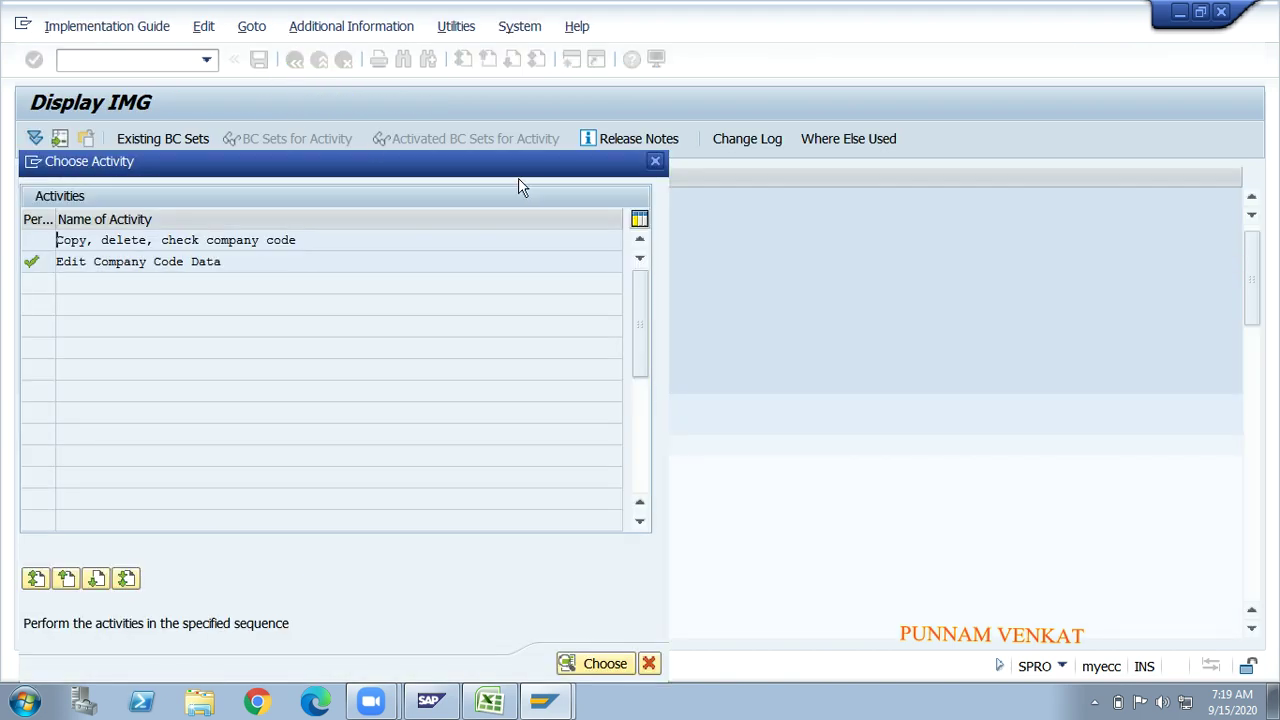
left_click(656, 162)
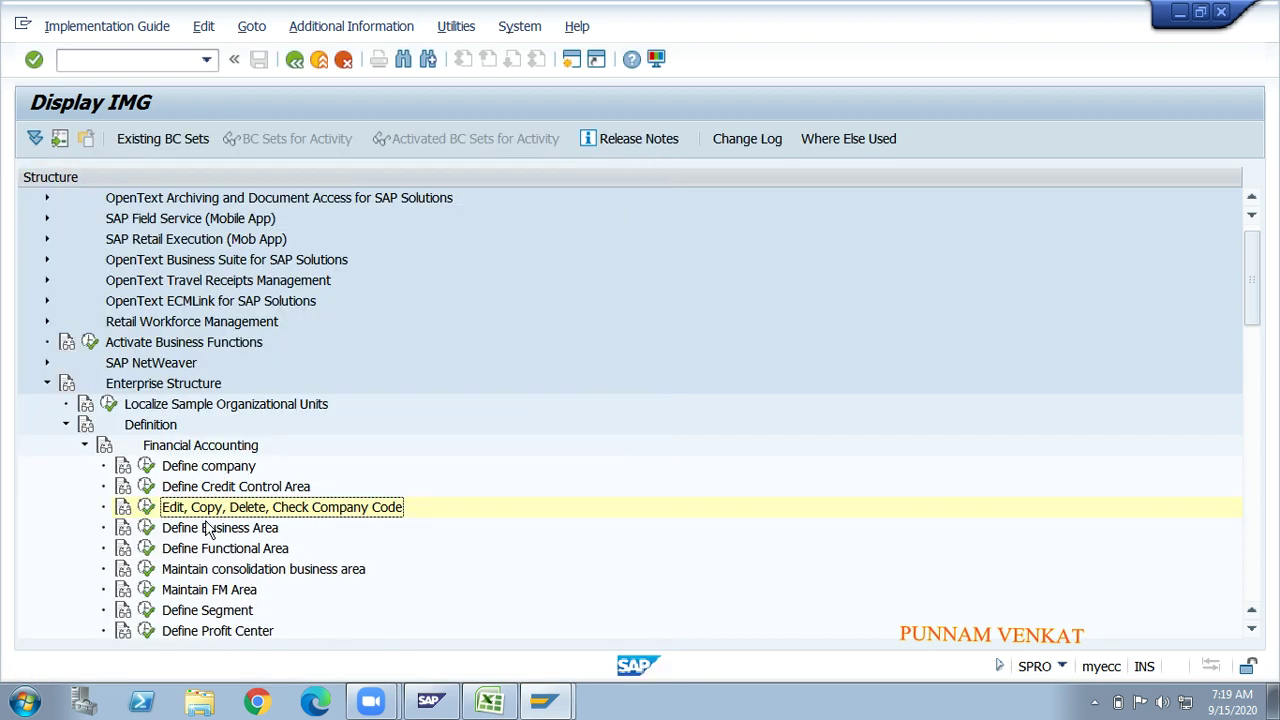
left_click(228, 489)
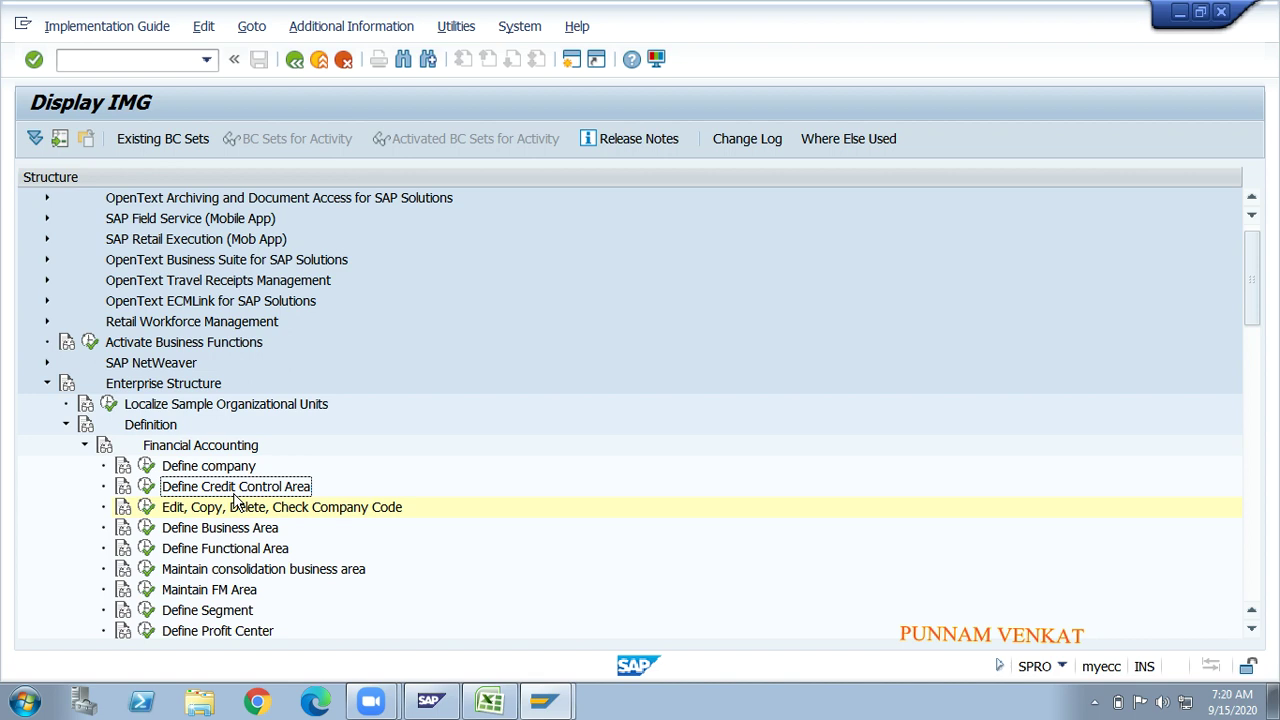
- Read the Define Credit Control Area help on single-currency credit limits, then return to the Excel workbook
left_click(124, 490)
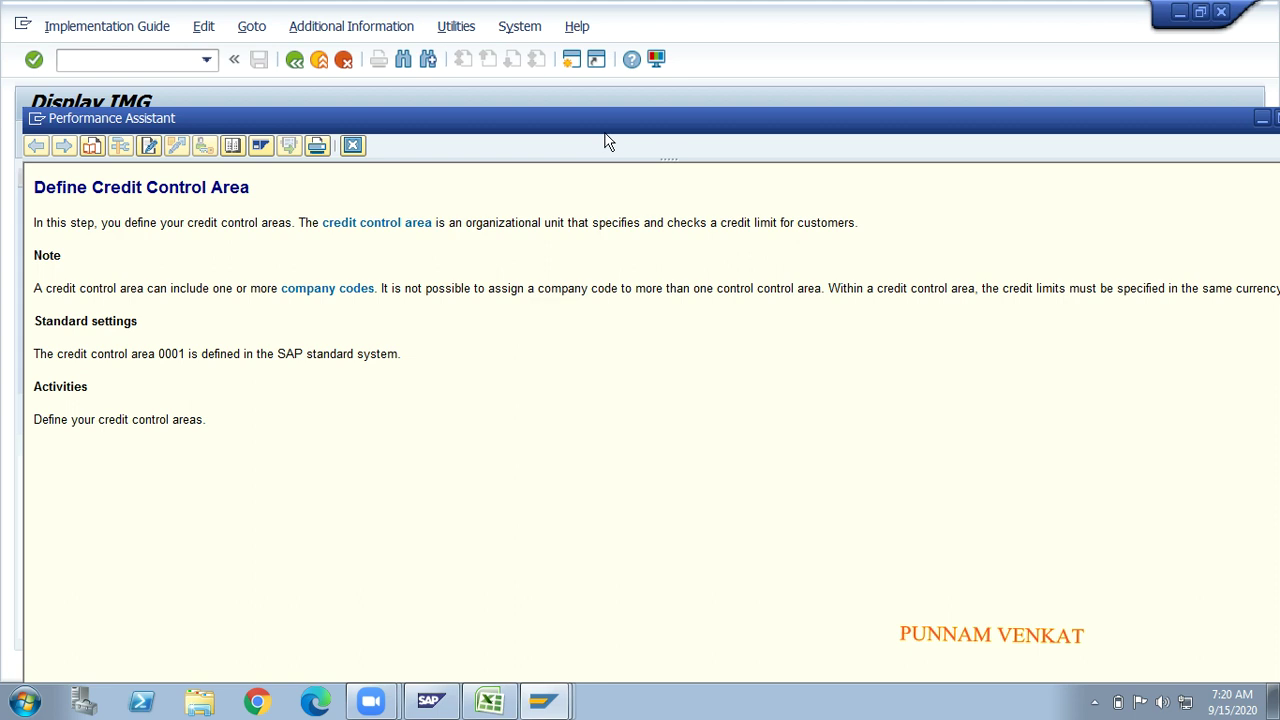
left_click_drag(606, 128, 354, 113)
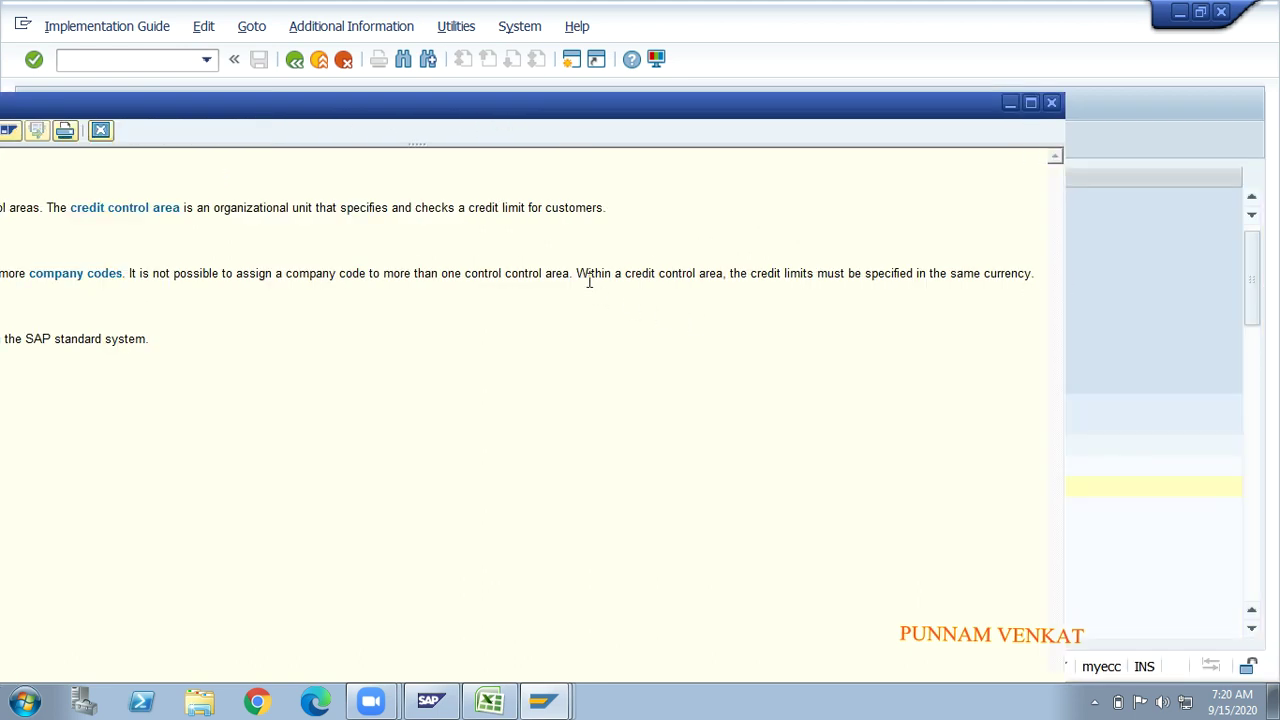
left_click_drag(576, 273, 1035, 279)
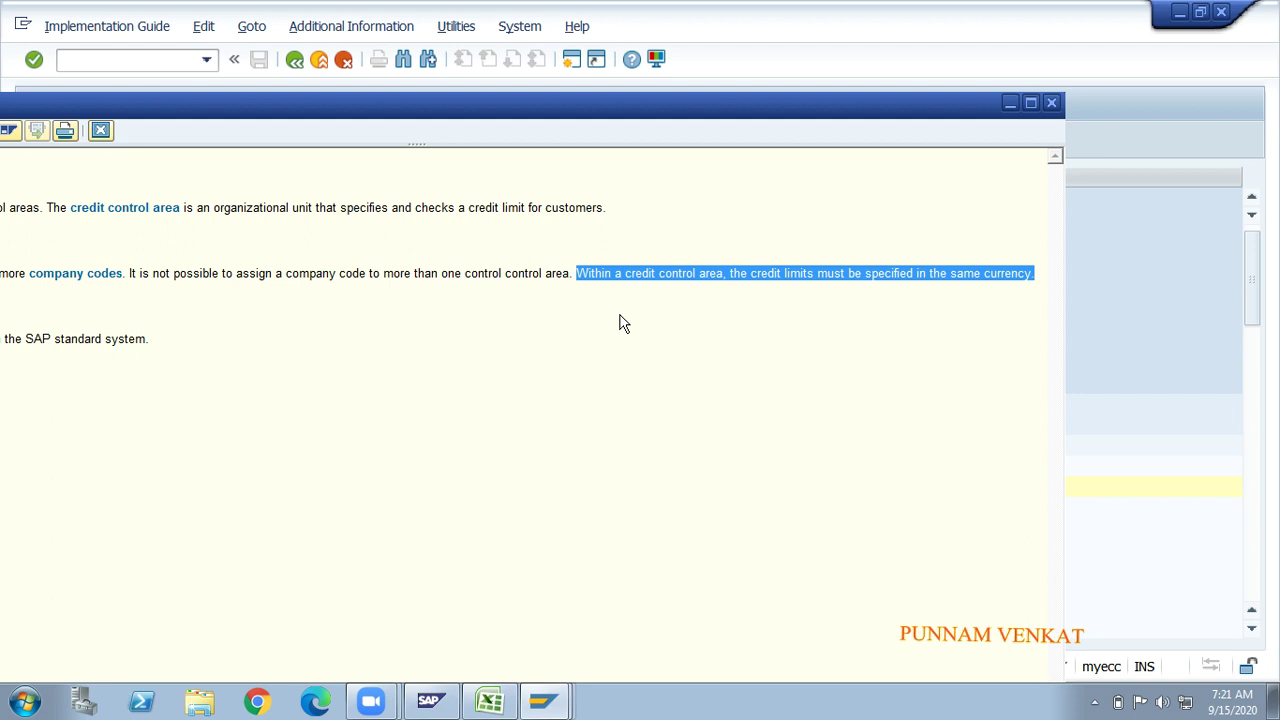
left_click(1051, 105)
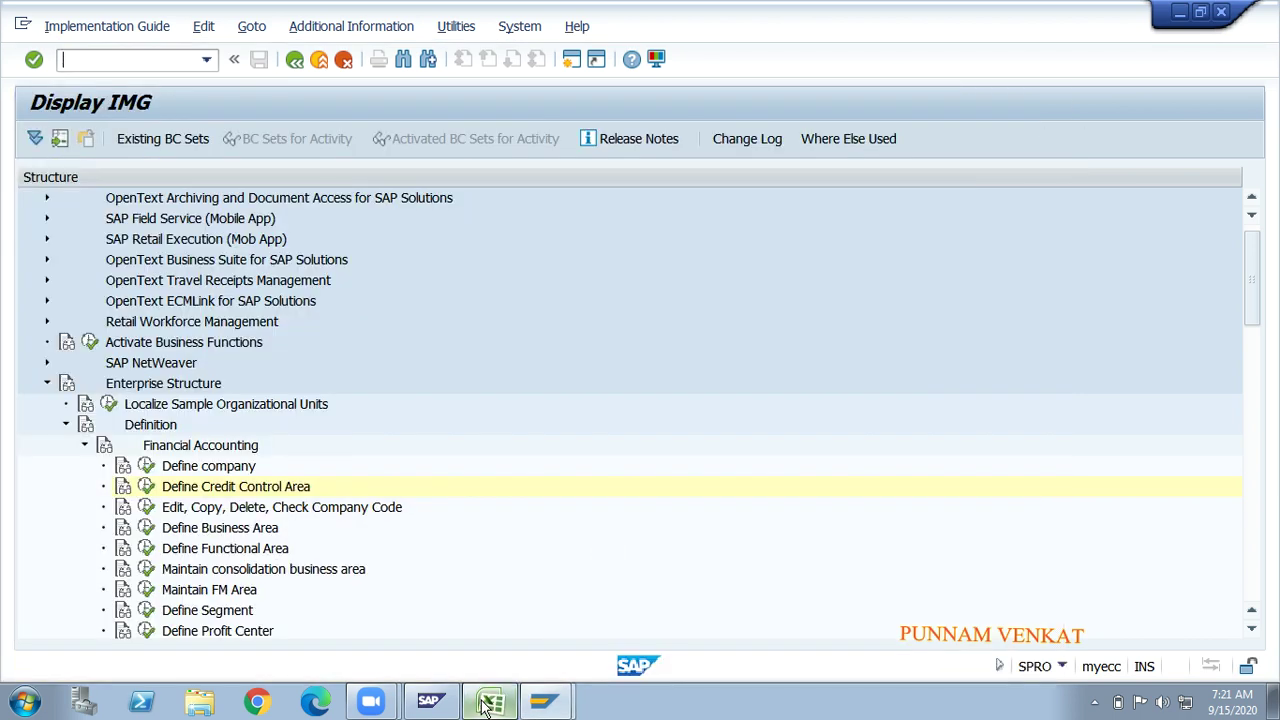
left_click(487, 705)
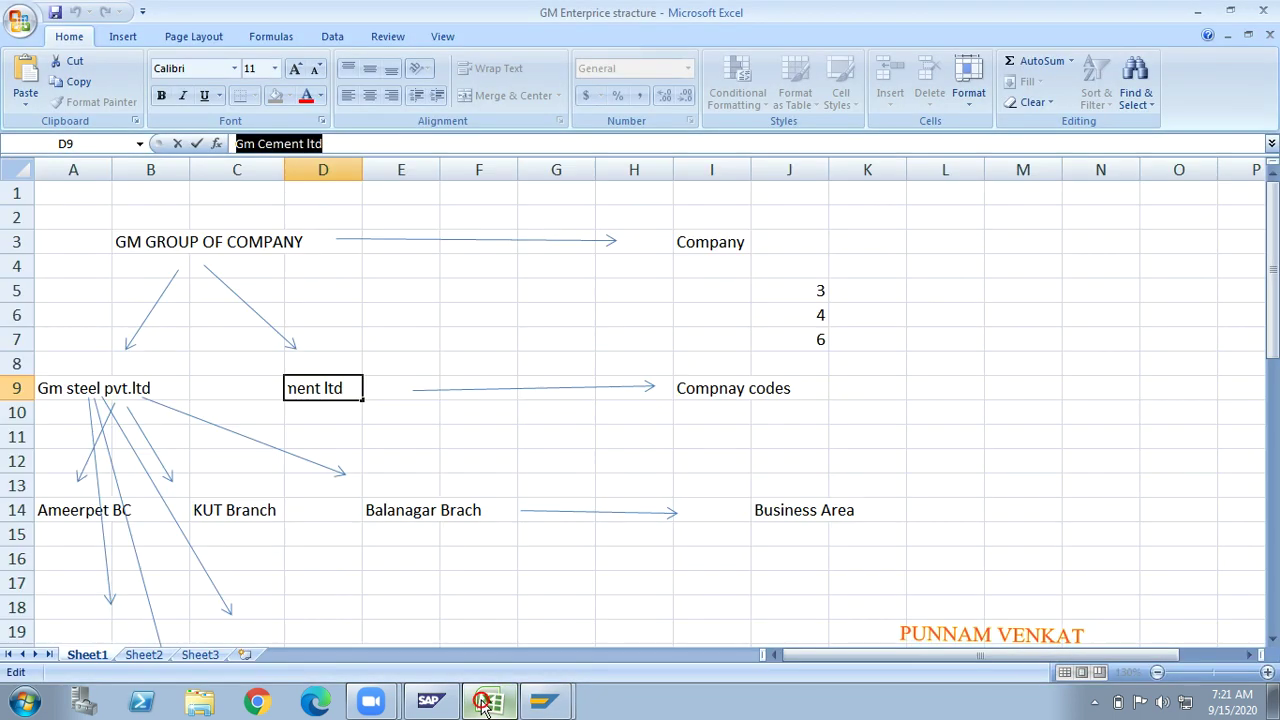
- Move down the GM structure sheet past the server landscape to empty cell C53
left_click(826, 431)
key("Return")
key("Down")
key("Down")
key("Down")
key("Down")
key("Down")
key("Down")
key("Down")
key("Down")
key("Down")
key("Down")
key("Down")
key("Down")
key("Down")
key("Down")
key("Down")
key("Down")
key("Down")
key("Down")
key("Down")
key("Down")
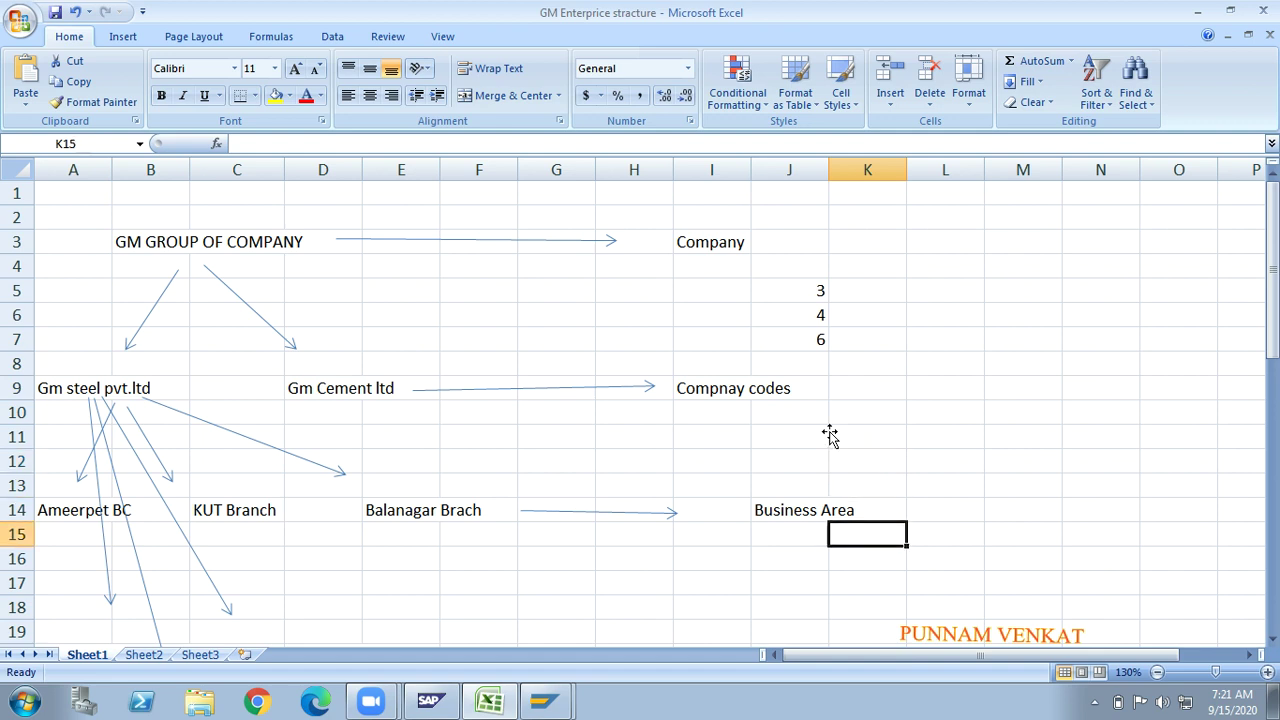
key("Down")
key("Down")
key("Down")
key("Down")
key("Down")
key("Down")
key("Down")
key("Down")
key("Down")
key("Down")
key("Down")
key("Down")
key("Down")
key("Down")
key("Down")
key("Down")
key("Down")
key("Down")
key("Down")
key("Down")
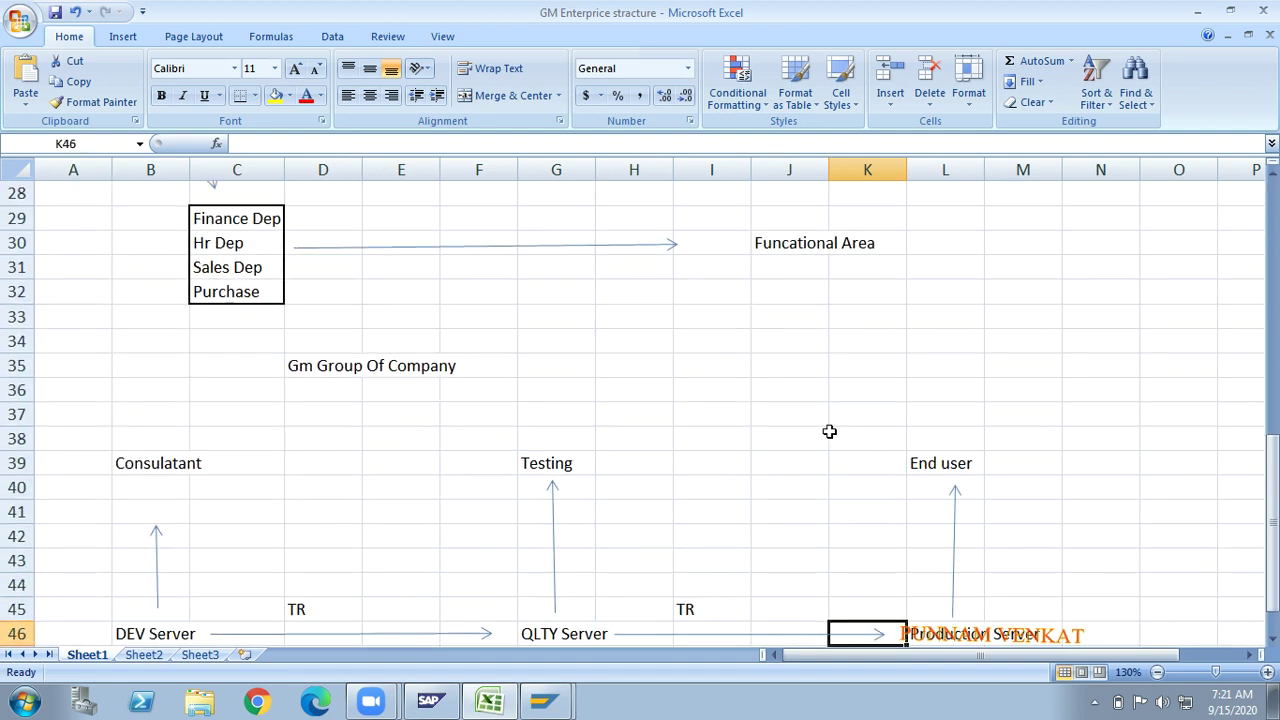
key("Left")
key("Left")
key("Left")
key("Left")
key("Left")
key("Left")
key("Left")
key("Left")
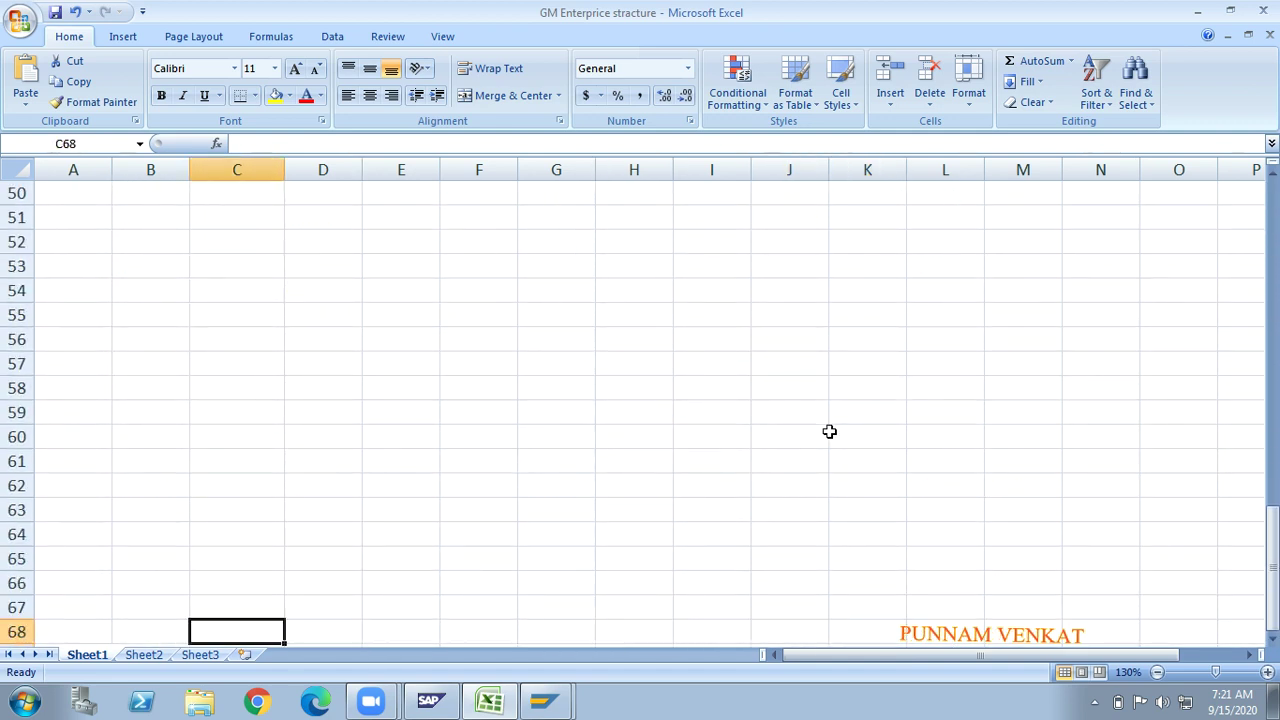
key("Up")
key("Up")
key("Up")
key("Up")
key("Up")
key("Up")
key("Up")
key("Up")
key("Up")
key("Up")
key("Up")
key("Up")
key("Up")
key("Up")
key("Up")
key("Up")
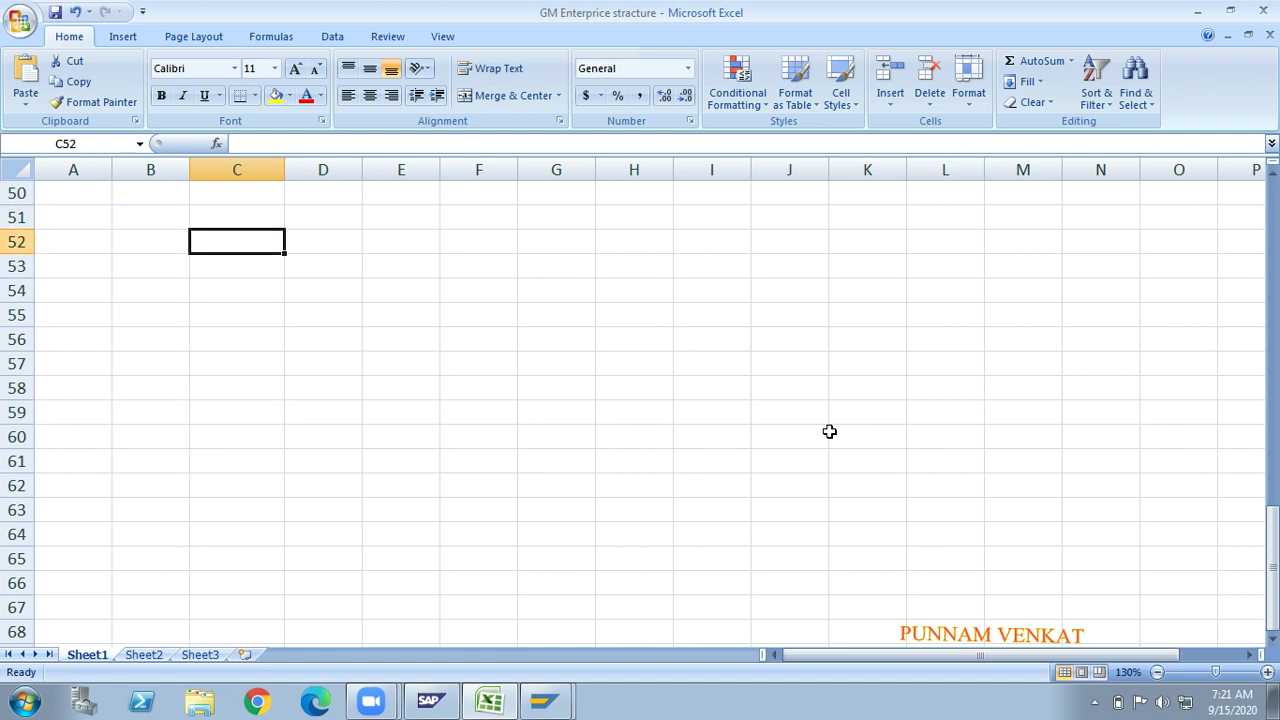
key("Down")
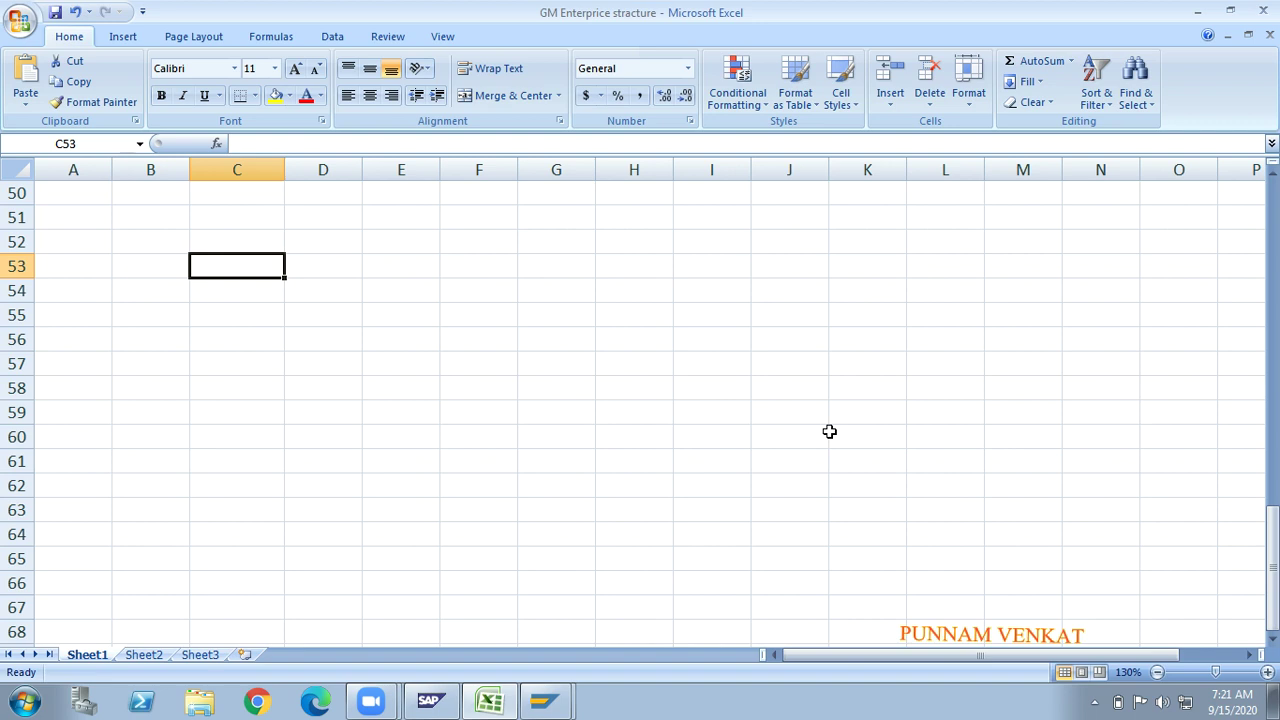
- Enter 1000000 in C53 and 10000 in C56 below the server landscape
type("10000")
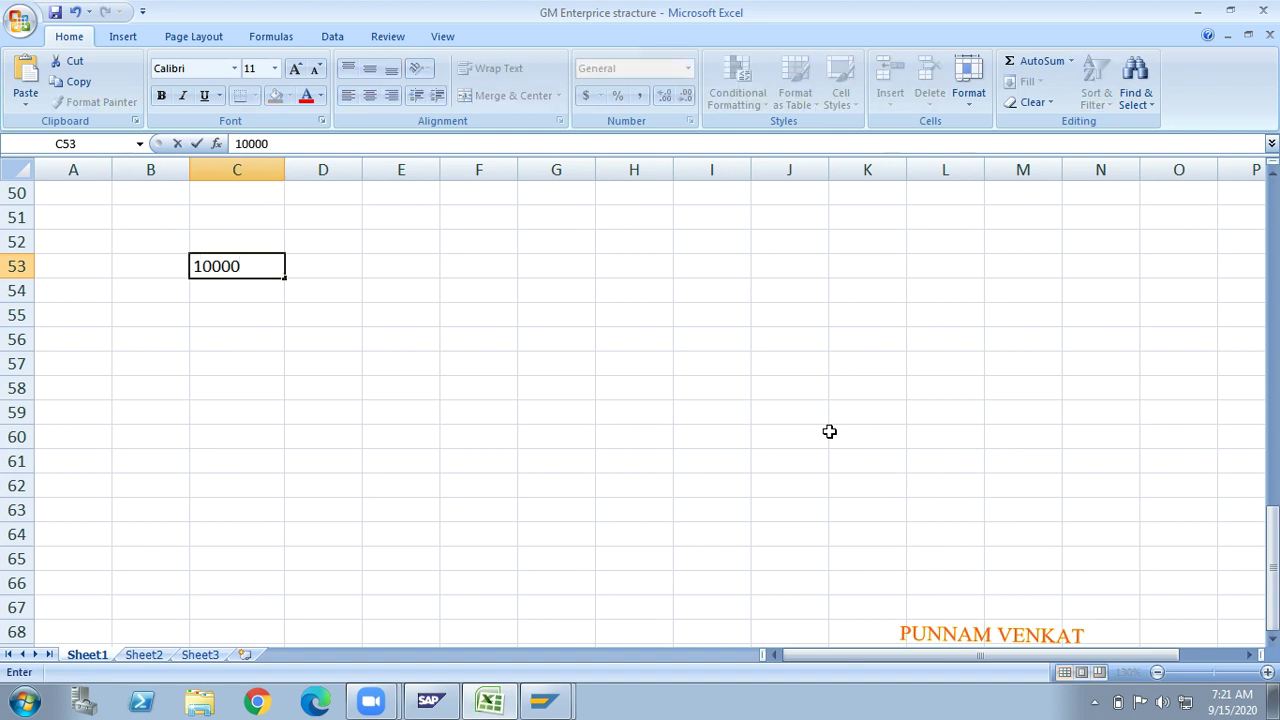
type("00")
key("Return")
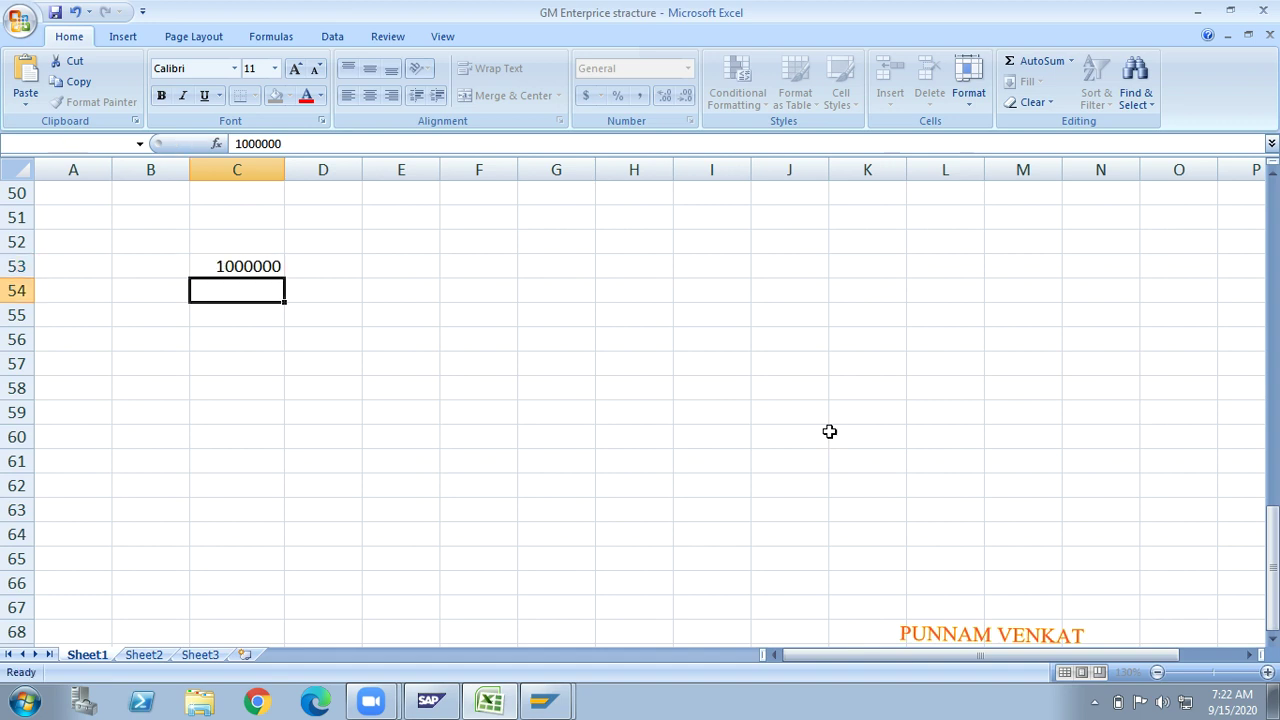
key("Down")
key("Down")
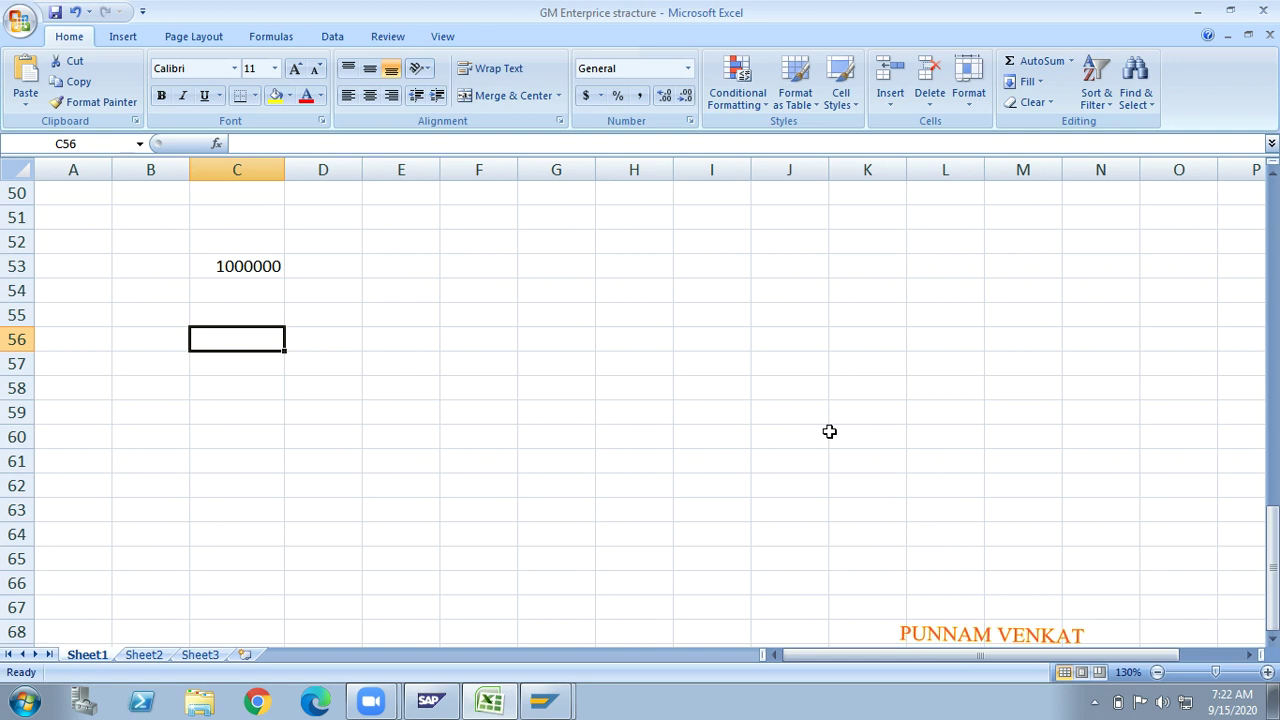
type("10000")
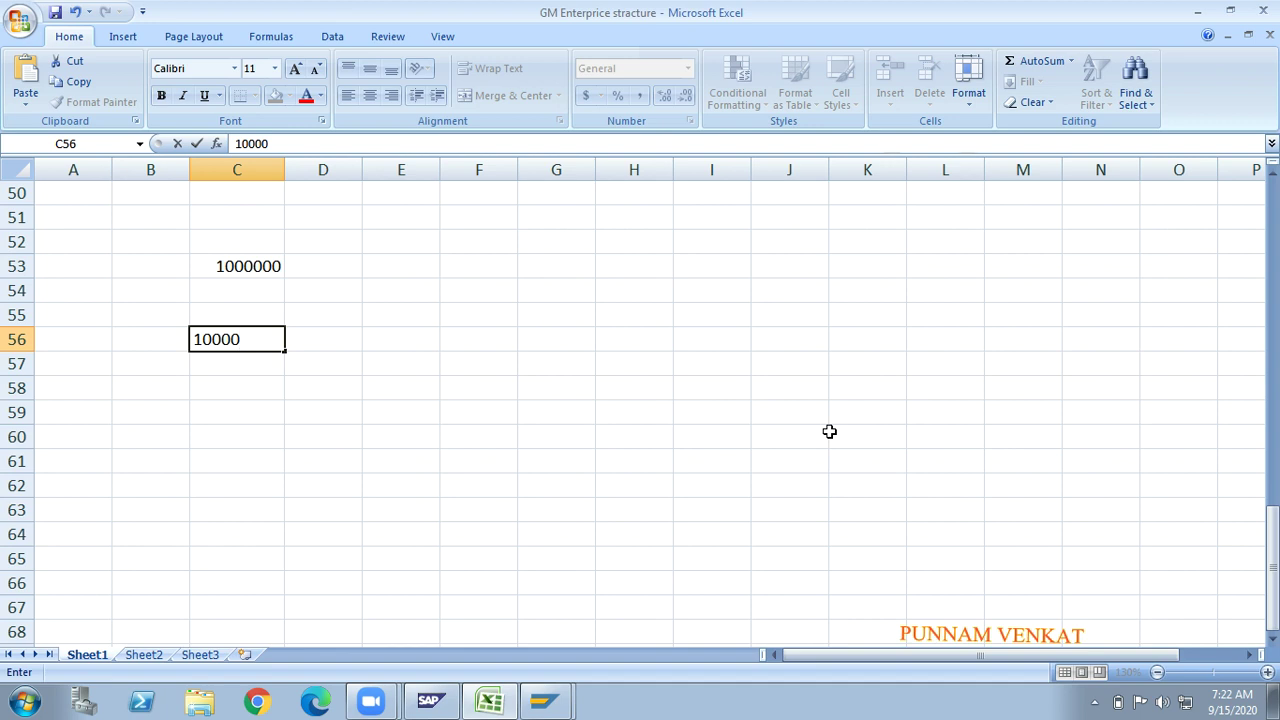
key("Return")
key("Down")
key("Left")
key("Down")
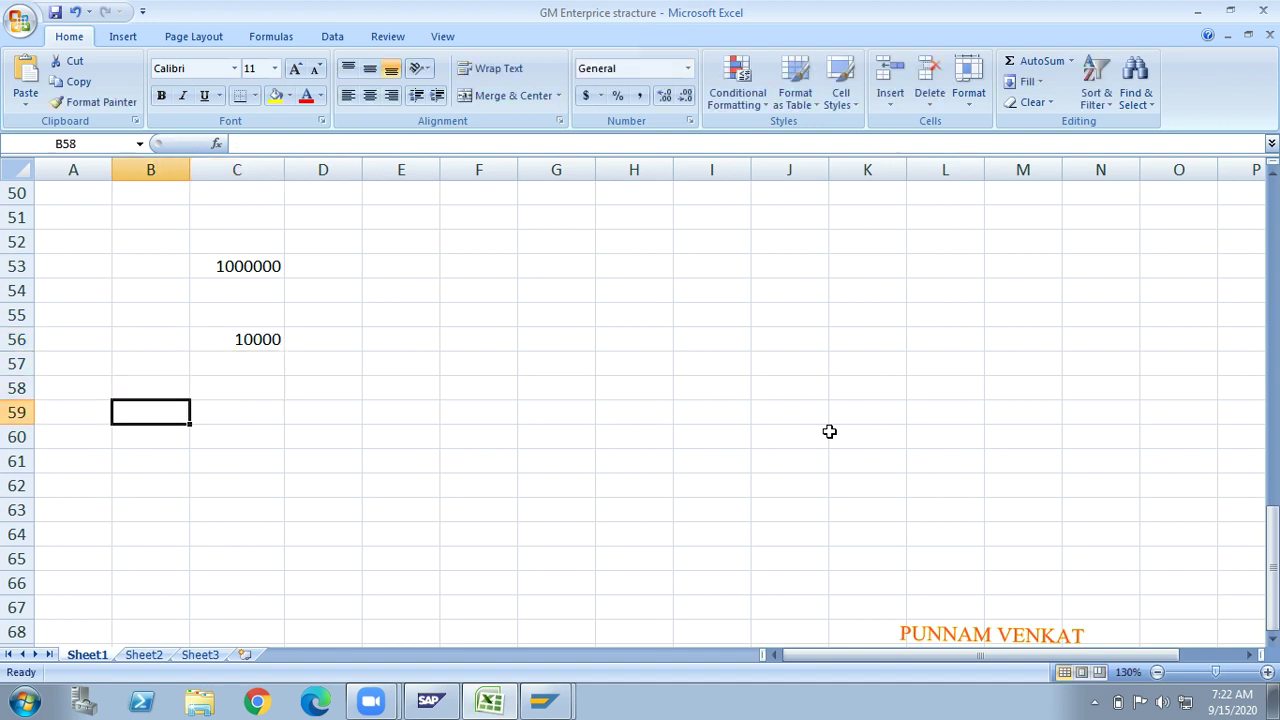
key("Down")
type("Raju")
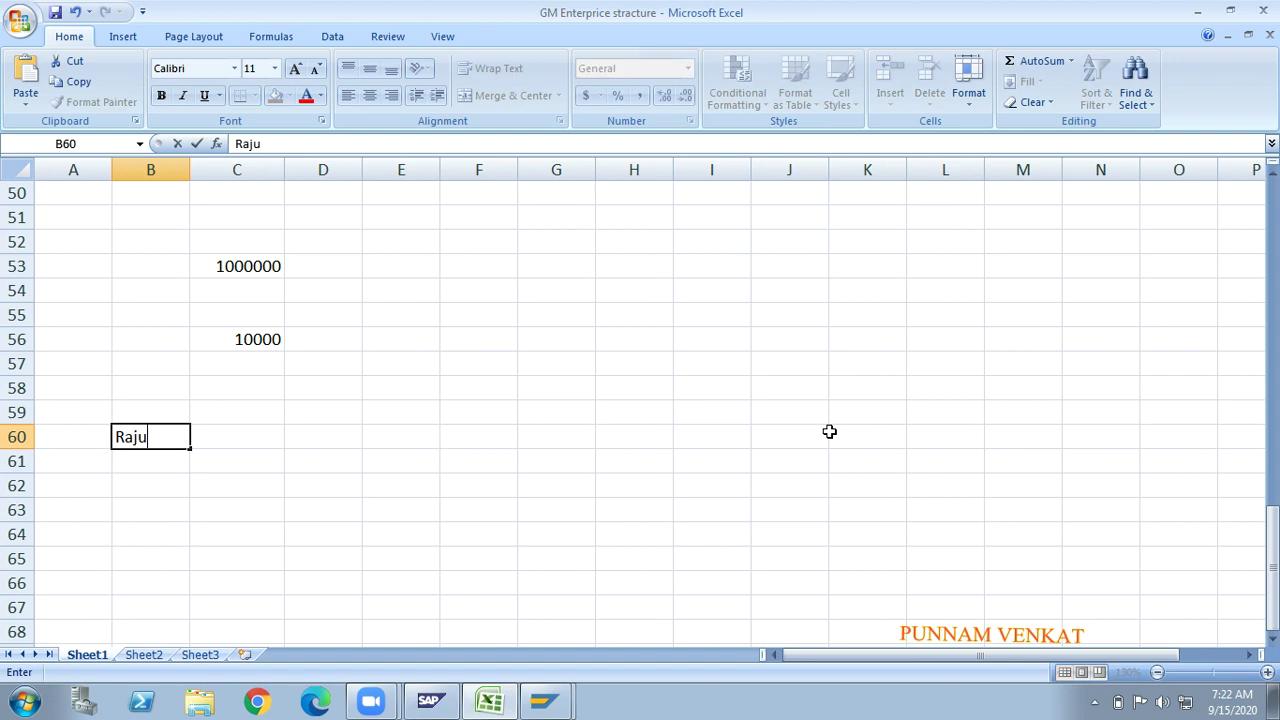
key("Return")
type("jhon")
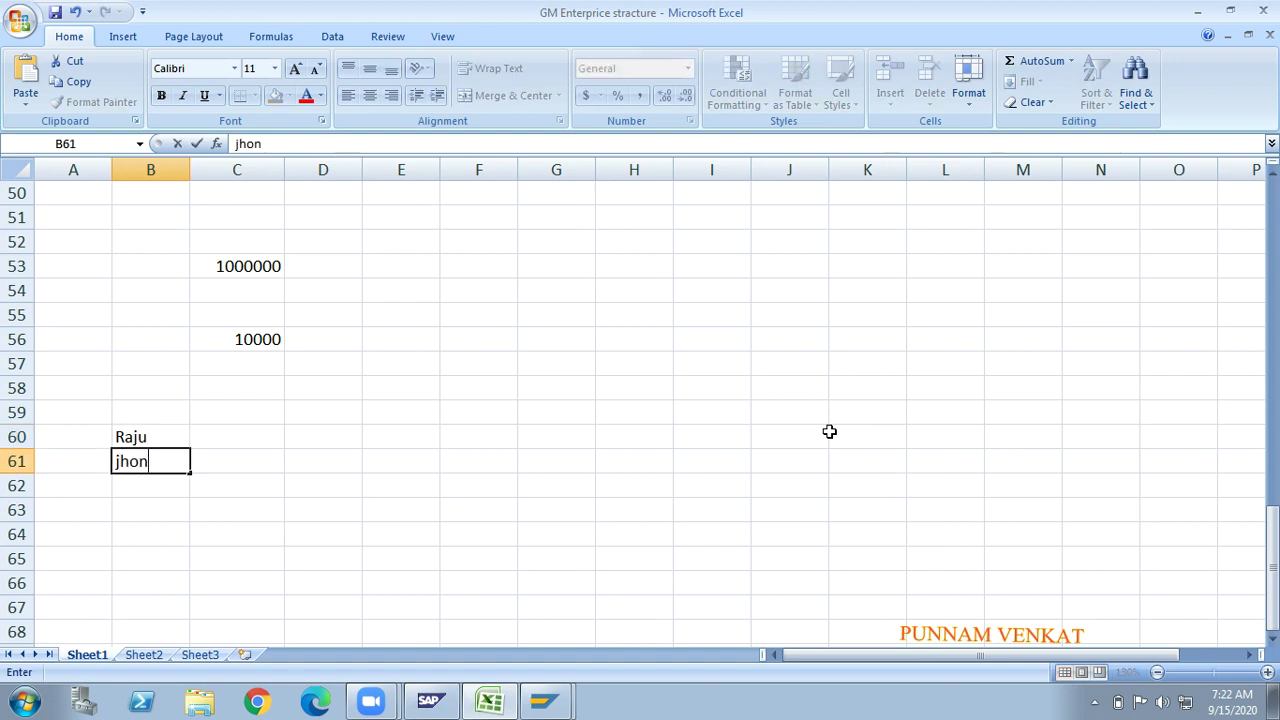
key("Return")
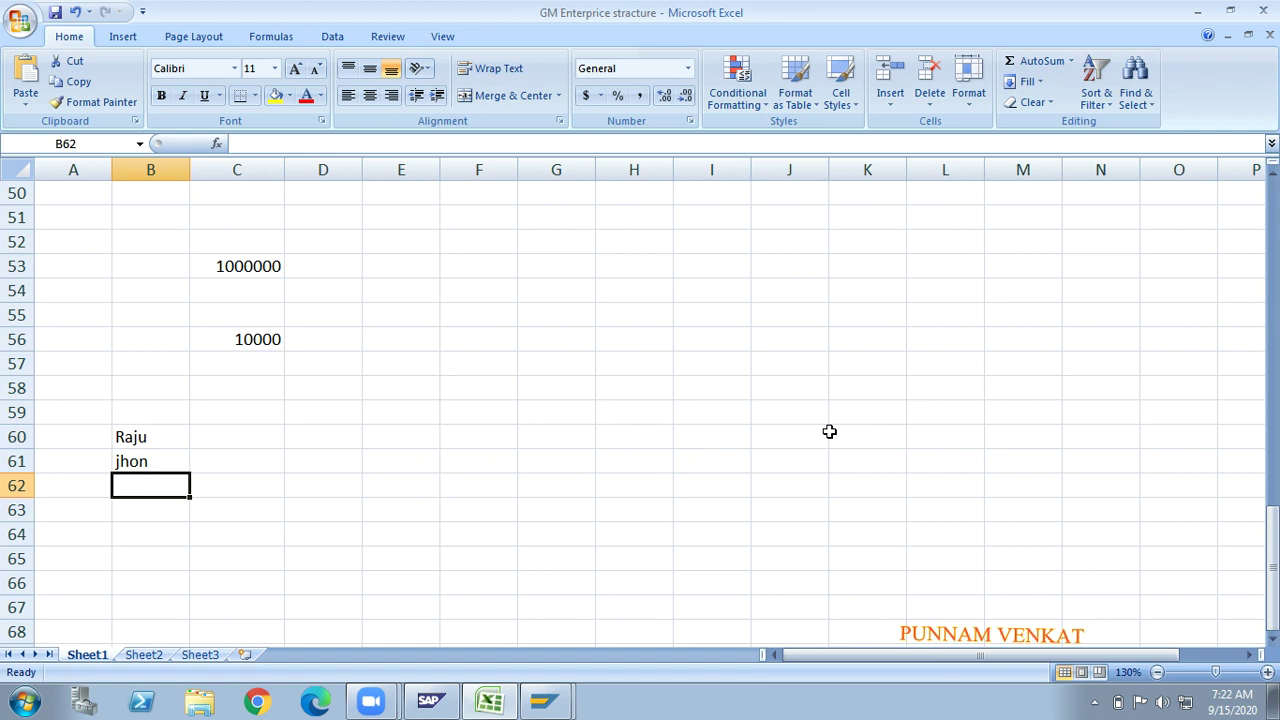
type("R")
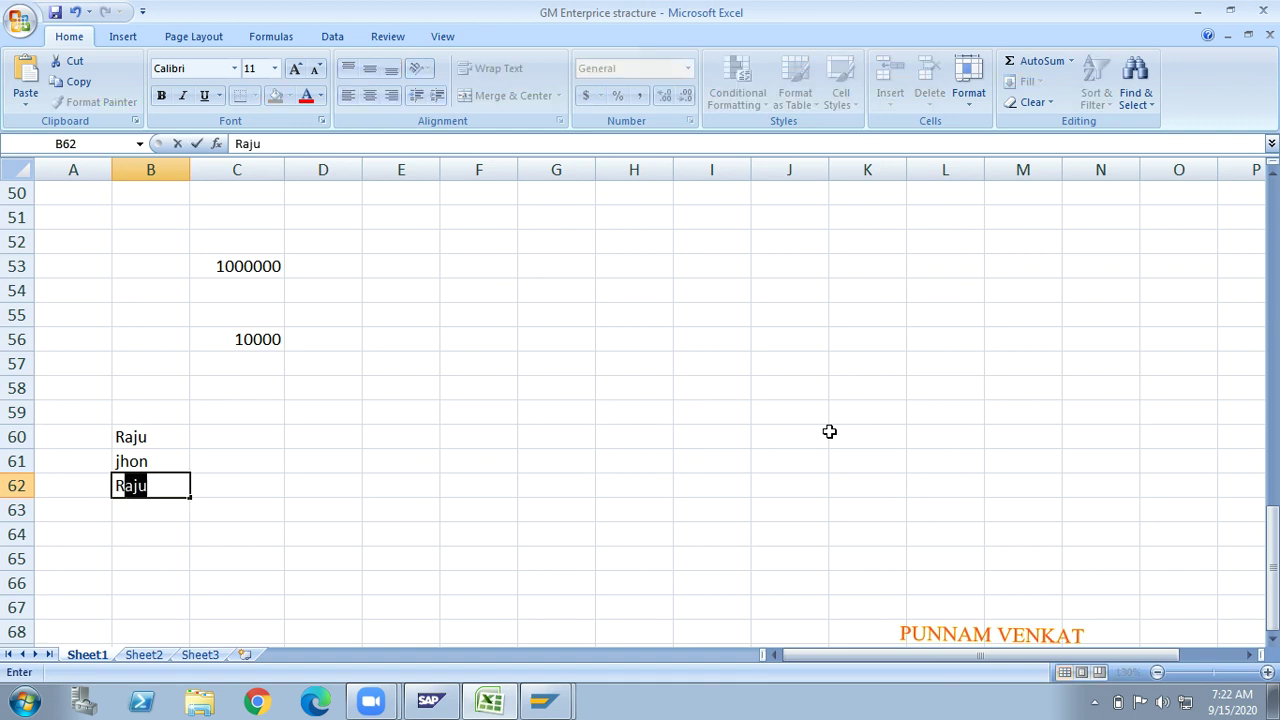
type("anuka")
key("Return")
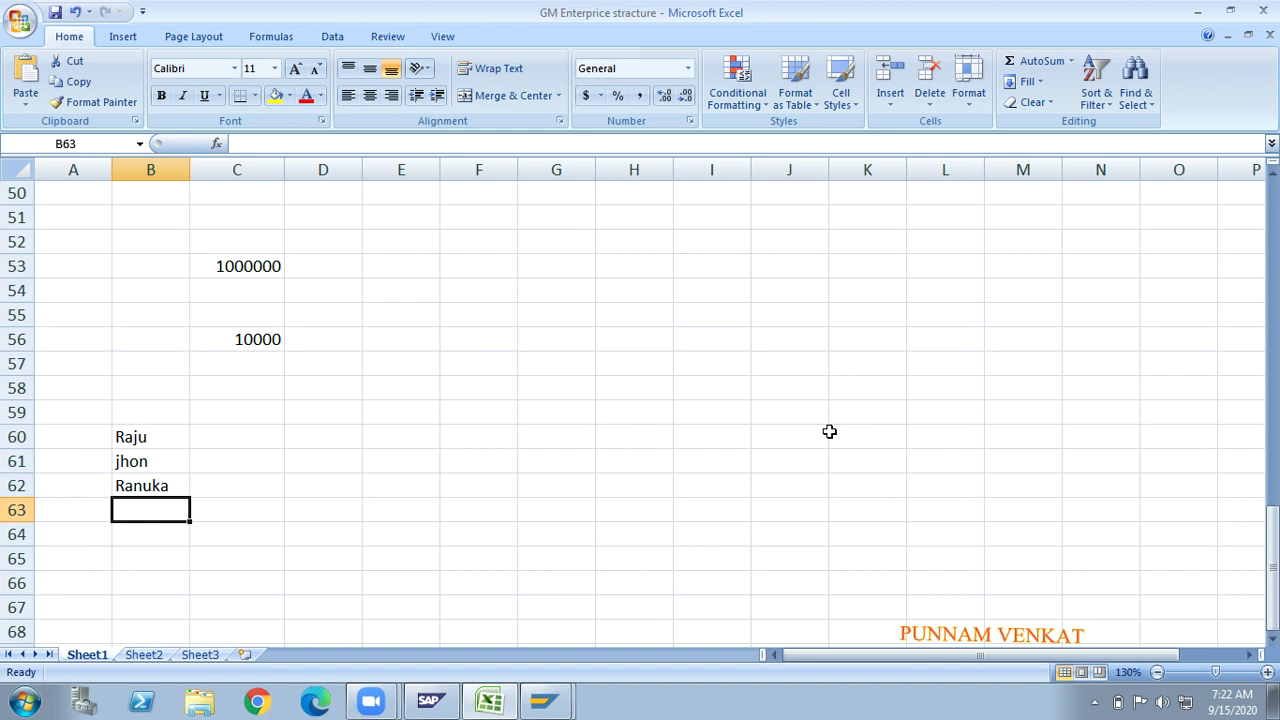
type("venkat")
key("Return")
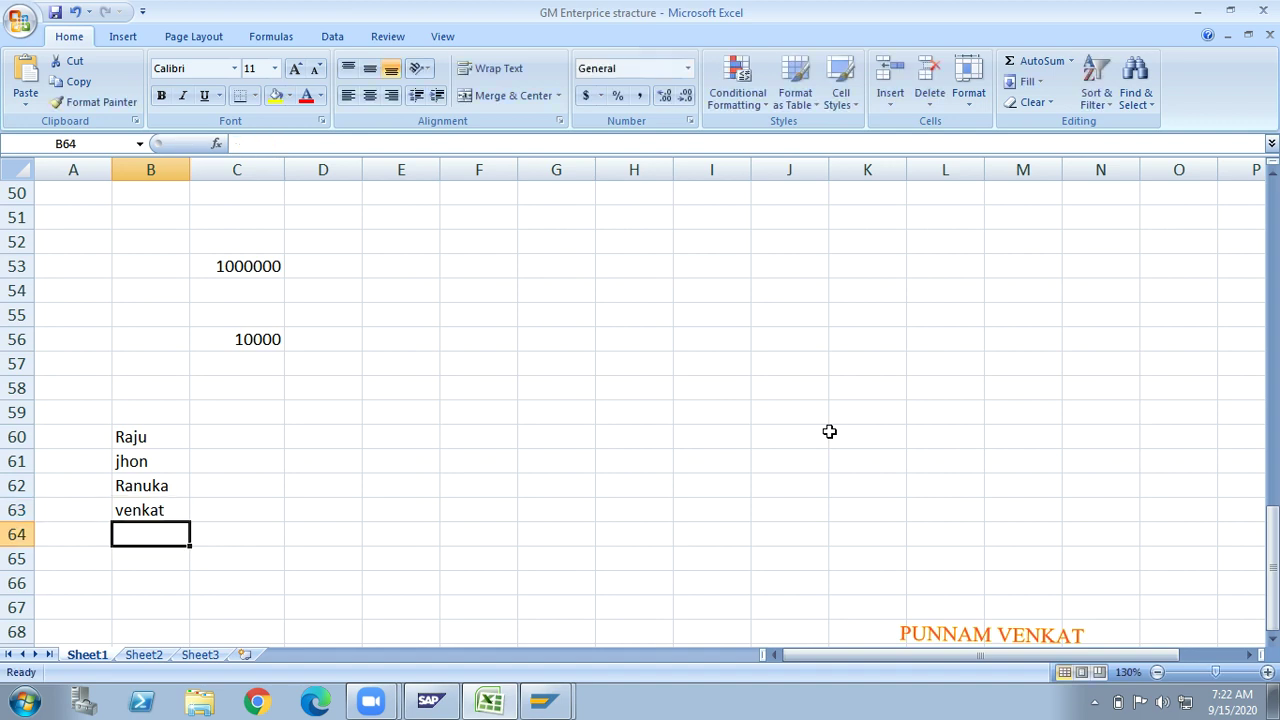
key("Up")
key("Up")
key("Up")
key("Up")
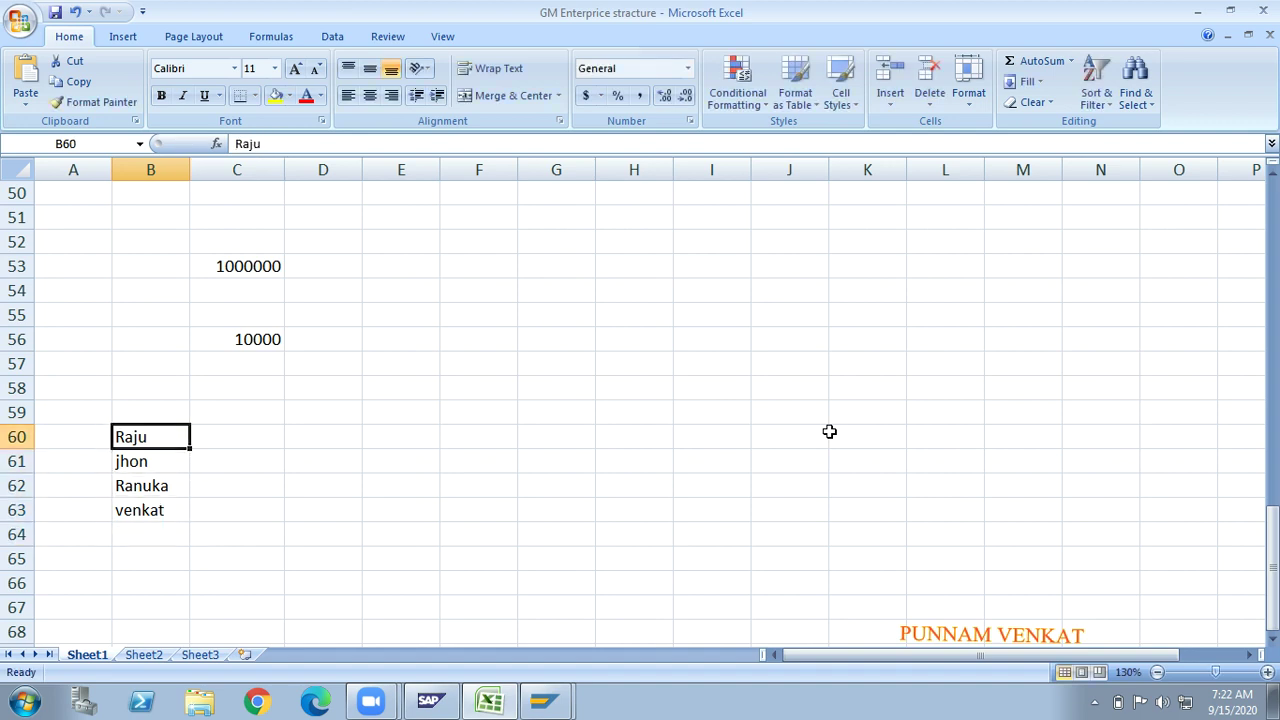
key("shift+Down")
key("shift+Down")
key("shift+Down")
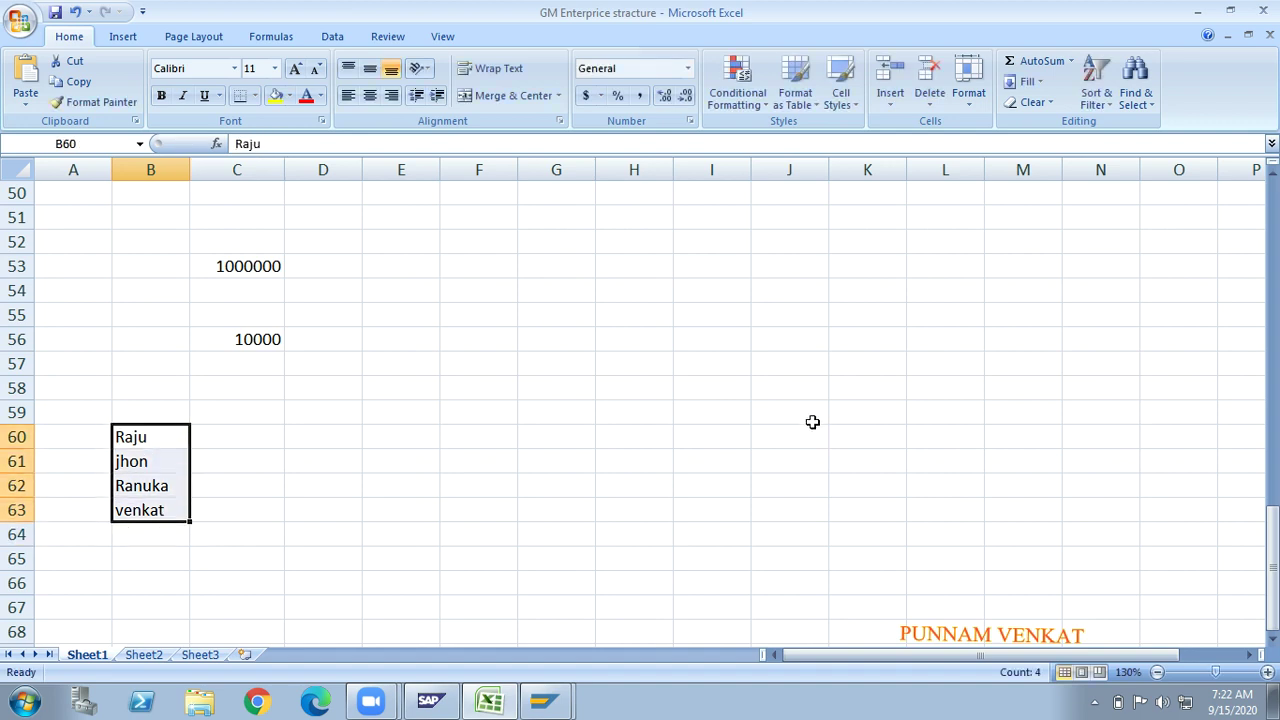
left_click(274, 261)
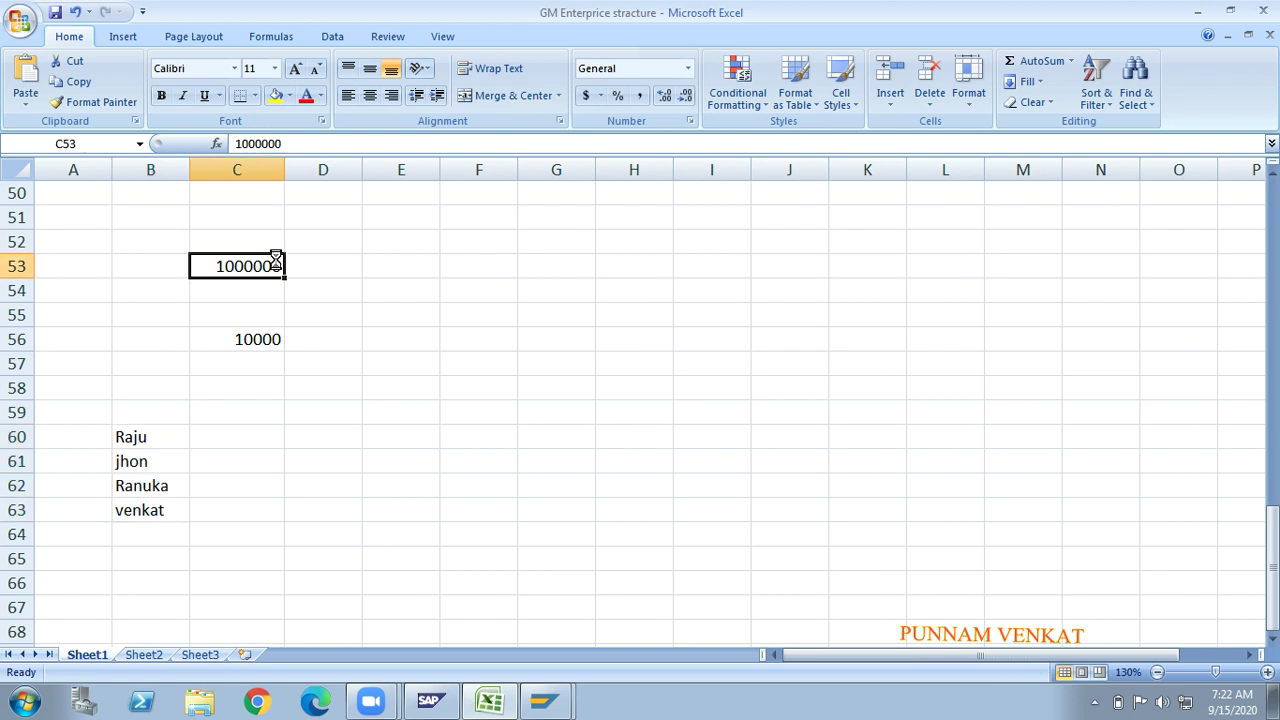
key("Delete")
left_click(266, 339)
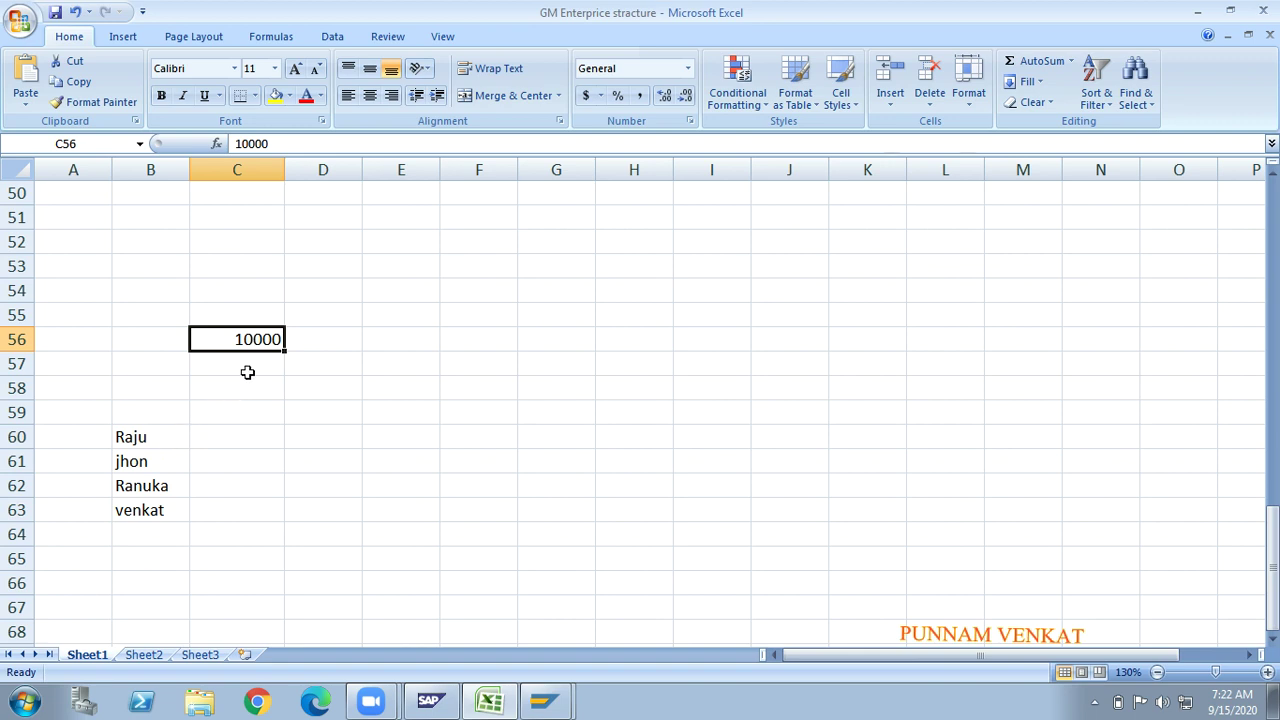
- Enter 5000, 2000 and 1000 in C60, C61 and C62 beside the first three names
left_click(167, 432)
left_click(217, 434)
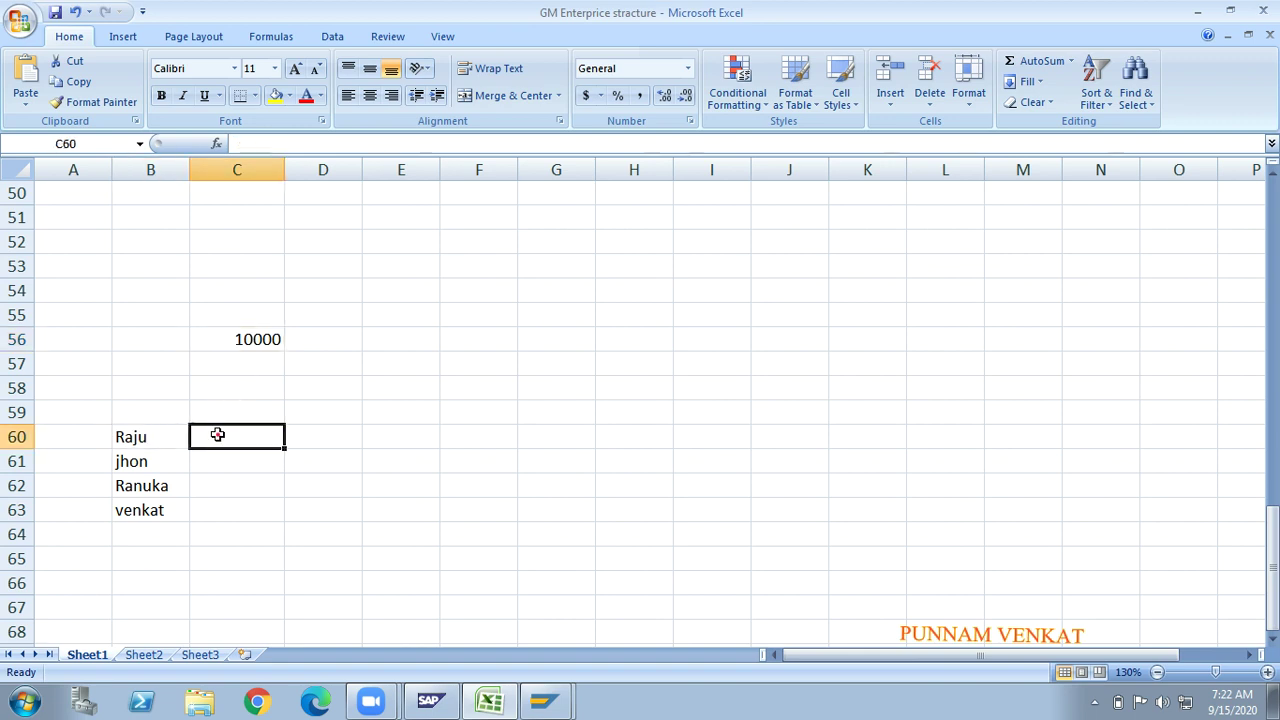
key("BackSpace")
key("BackSpace")
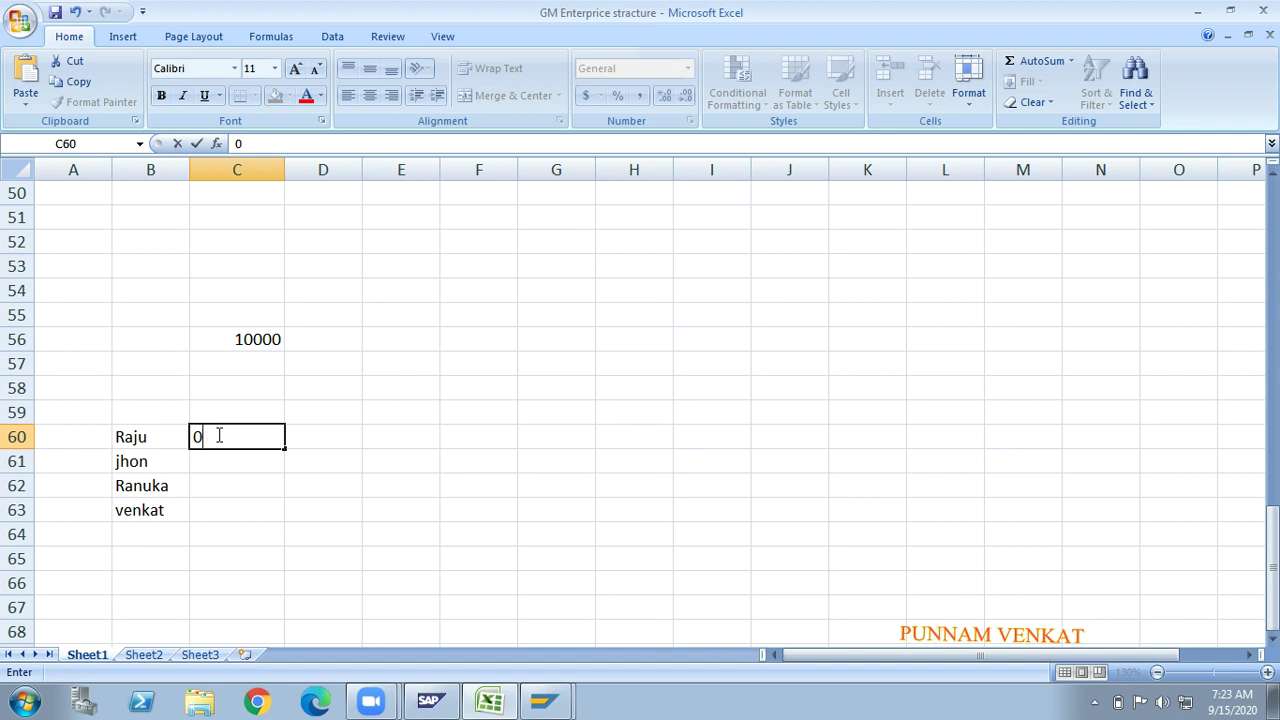
type("5000")
key("Return")
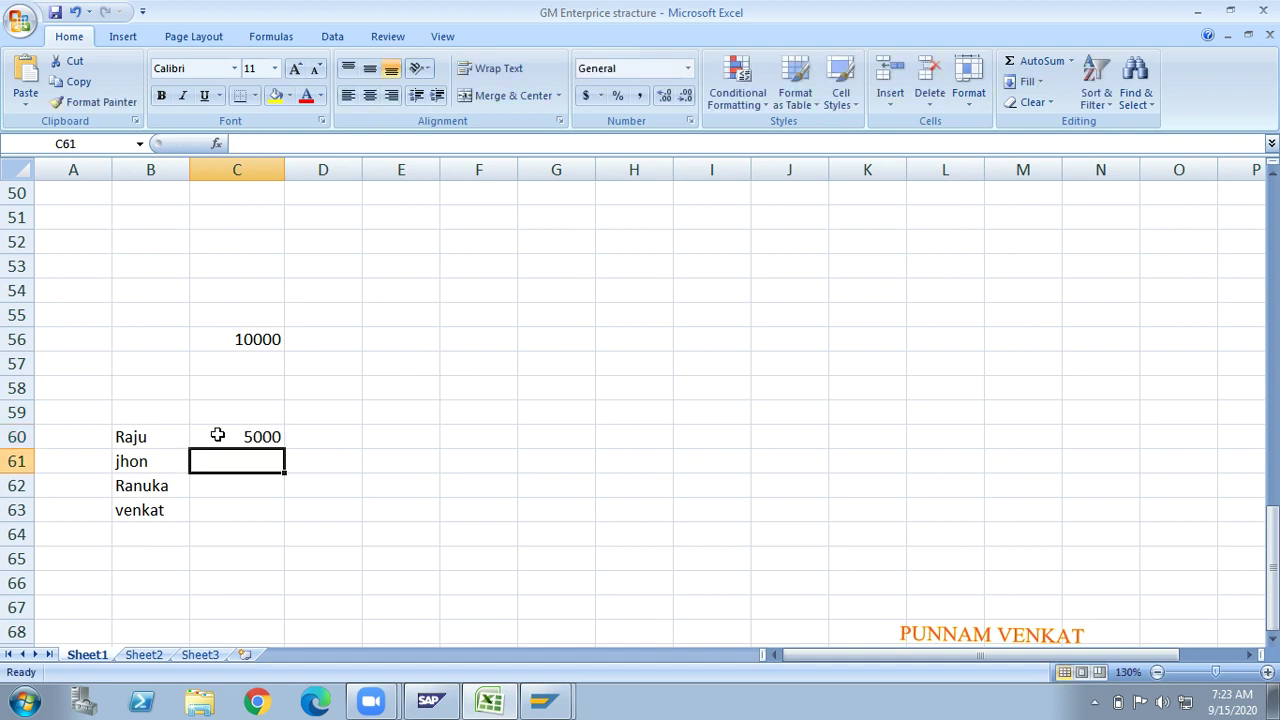
type("2000")
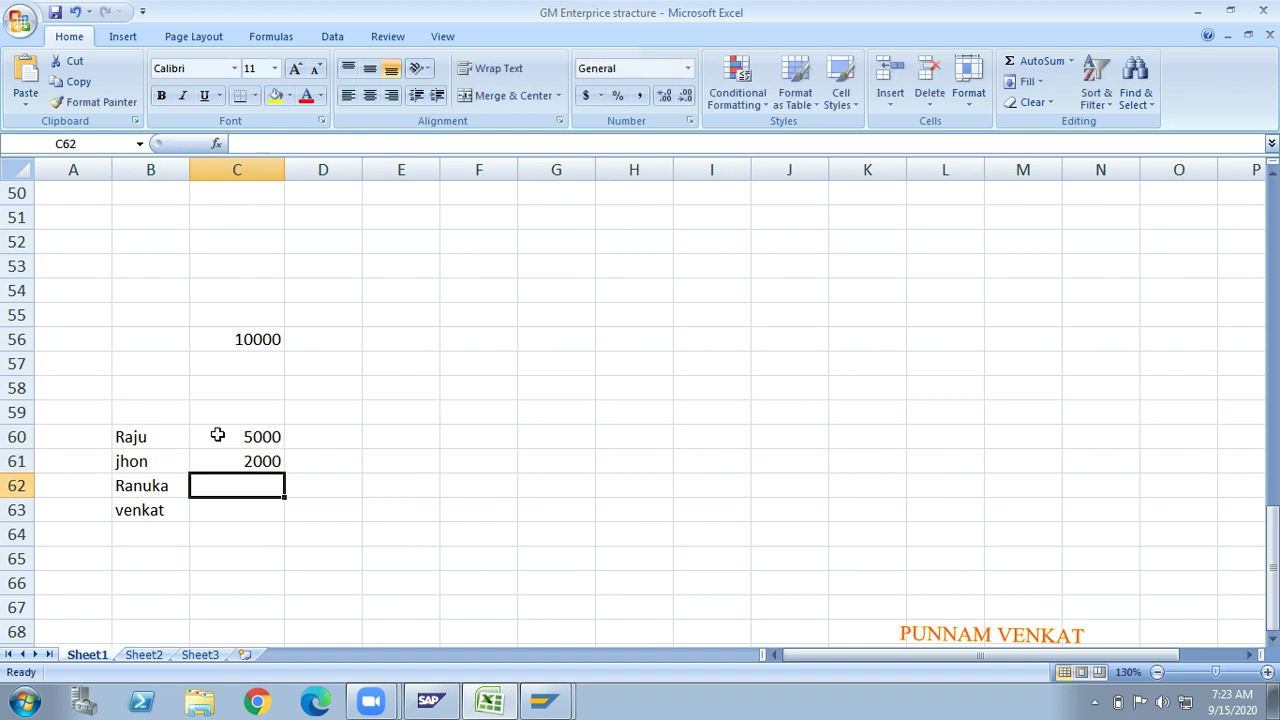
key("Return")
type("1000")
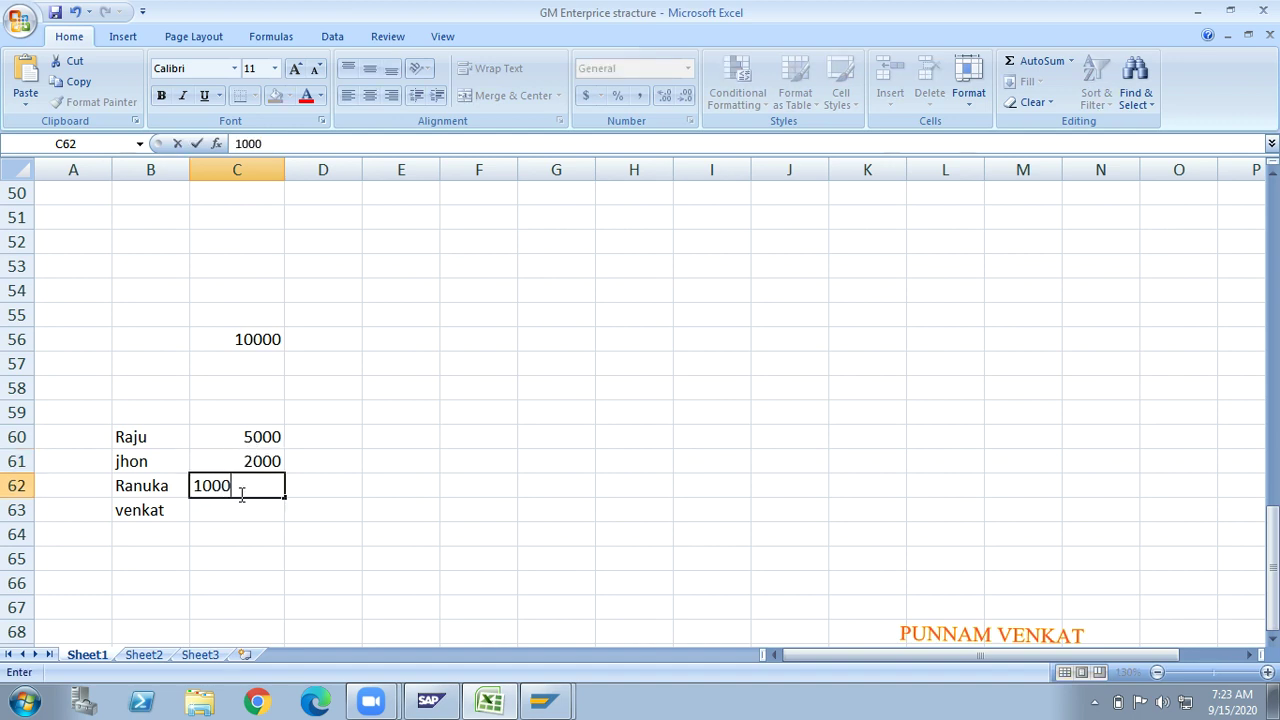
key("Return")
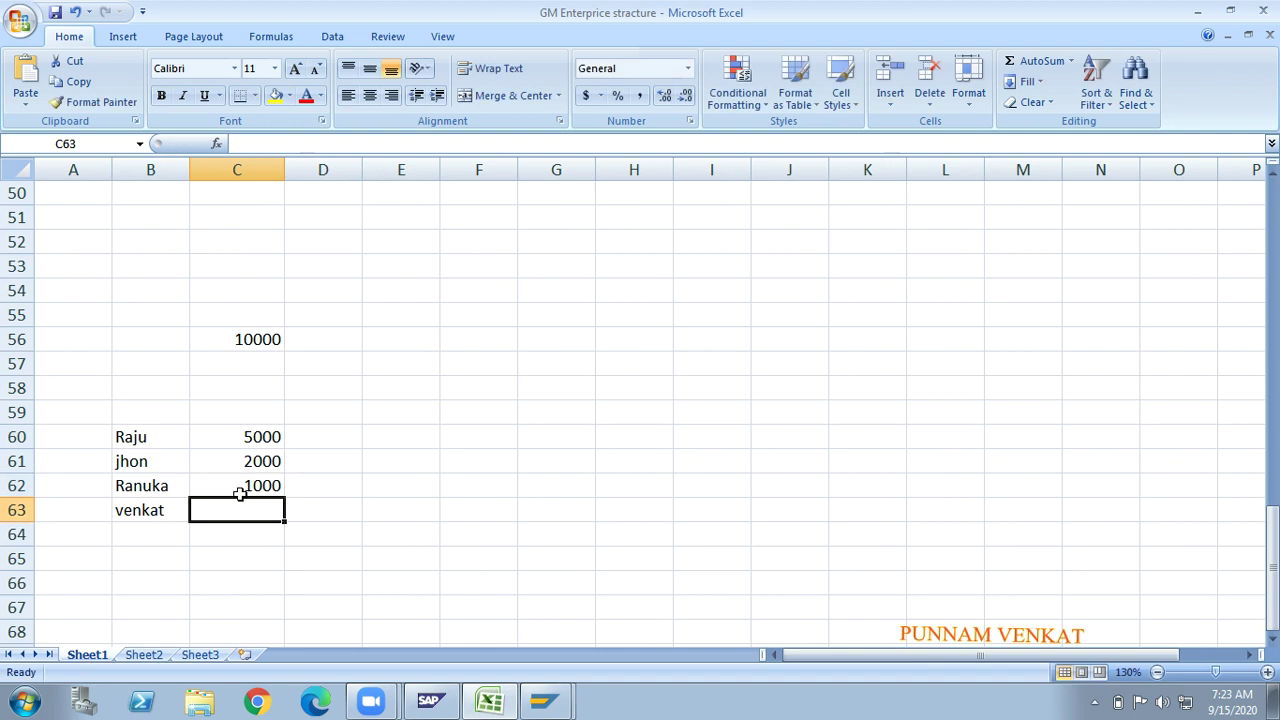
- Enter 3000 in C63 and select C60:C63 to see the 11000 total
left_click(265, 437)
left_click(264, 460)
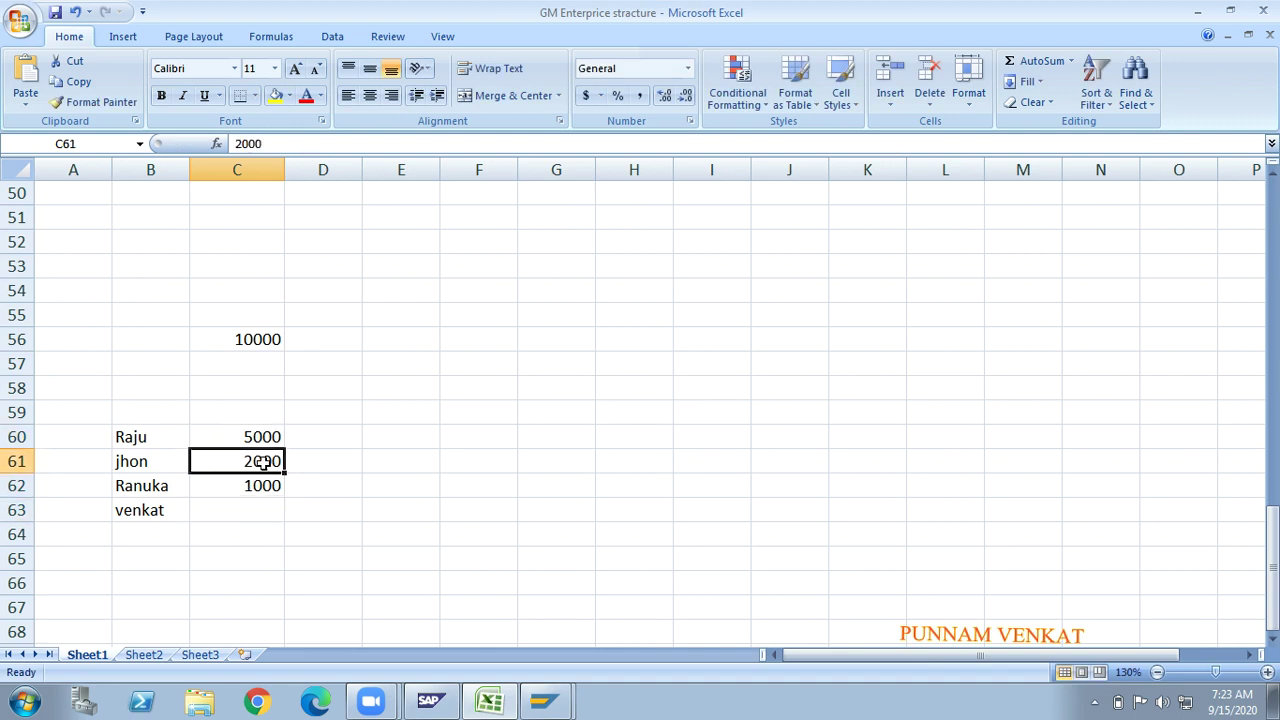
left_click(263, 486)
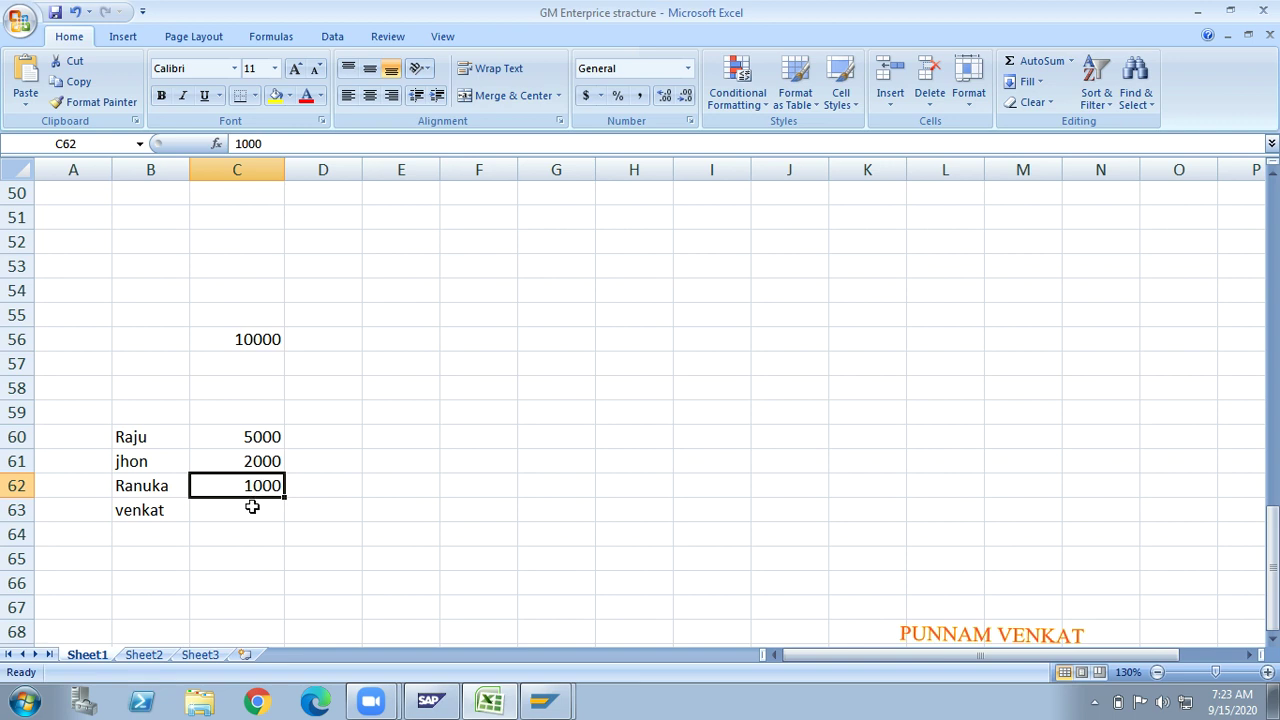
left_click(252, 507)
type("3")
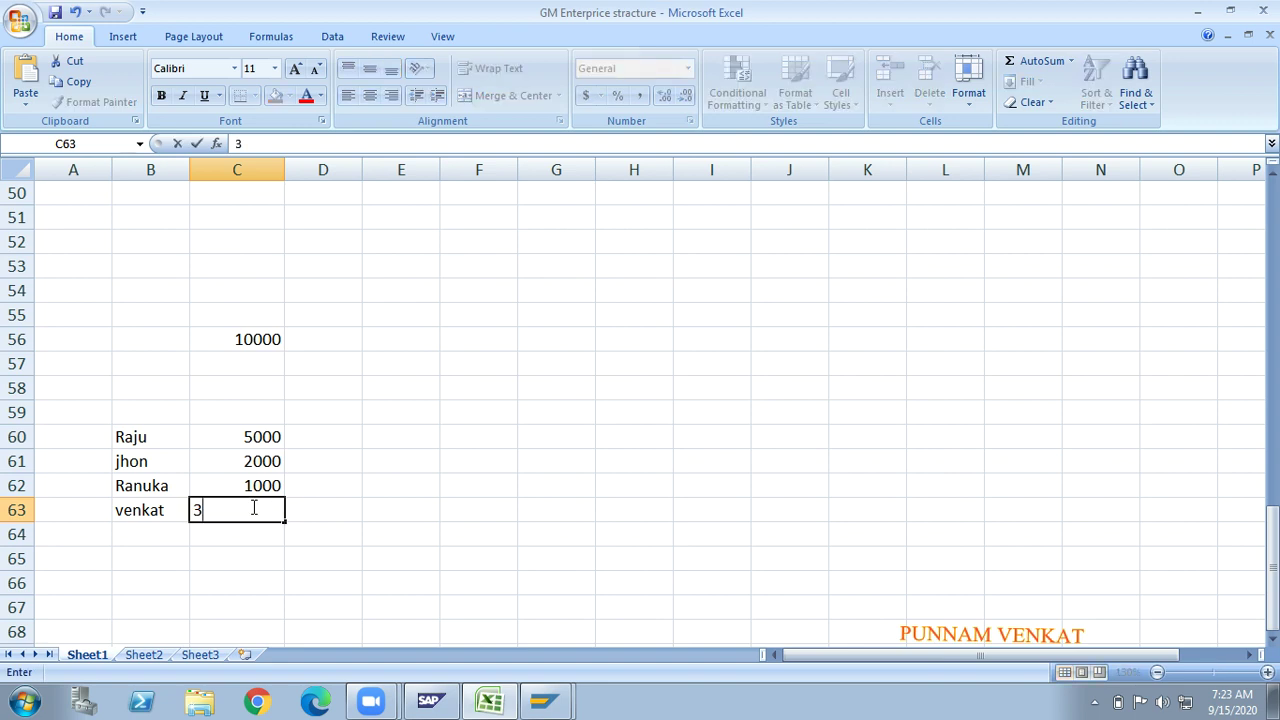
type("000")
left_click(298, 542)
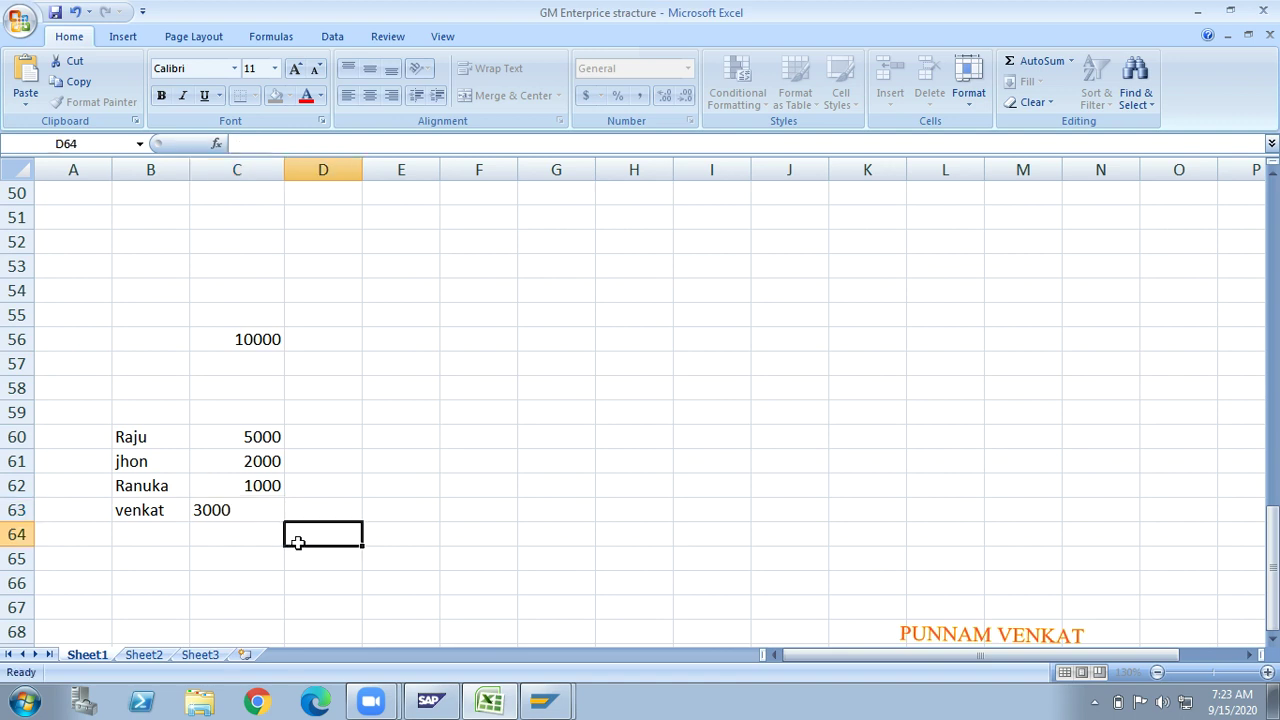
left_click(260, 449)
key("shift+Down")
key("shift+Down")
key("shift+Down")
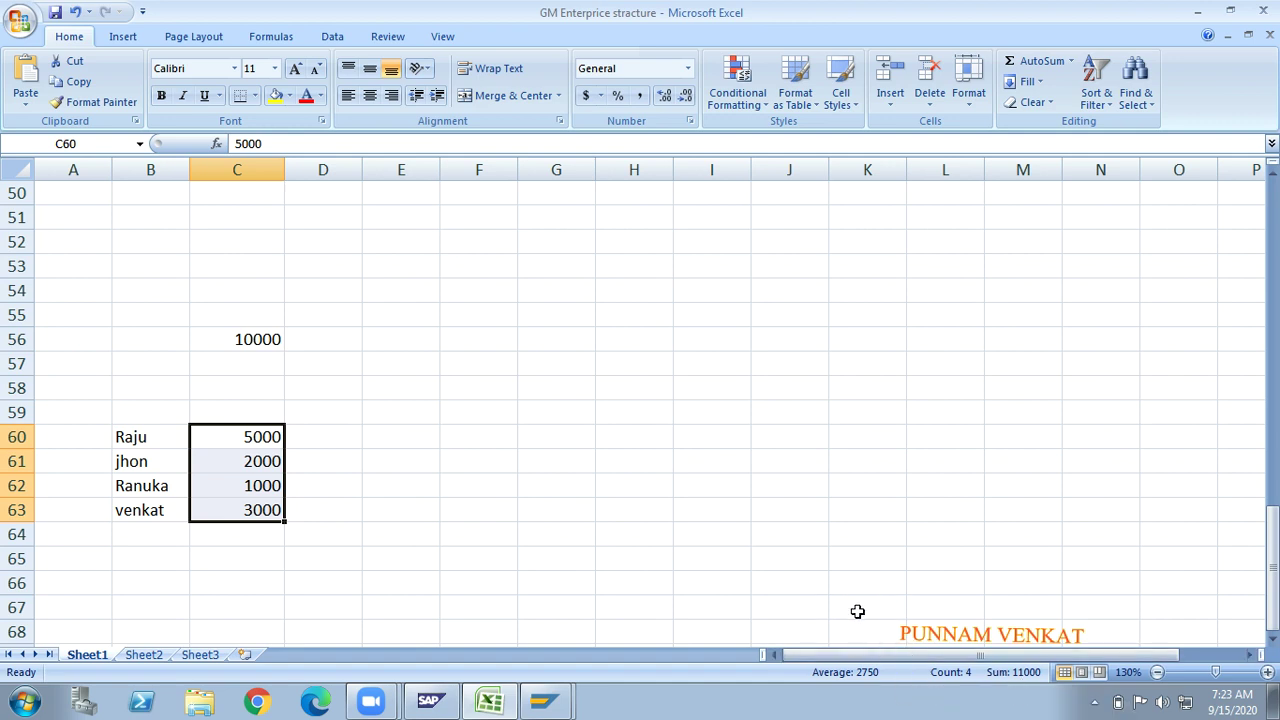
- Change C63 to 2000, then to 1000, bringing C60:C63 to 9000
left_click(246, 340)
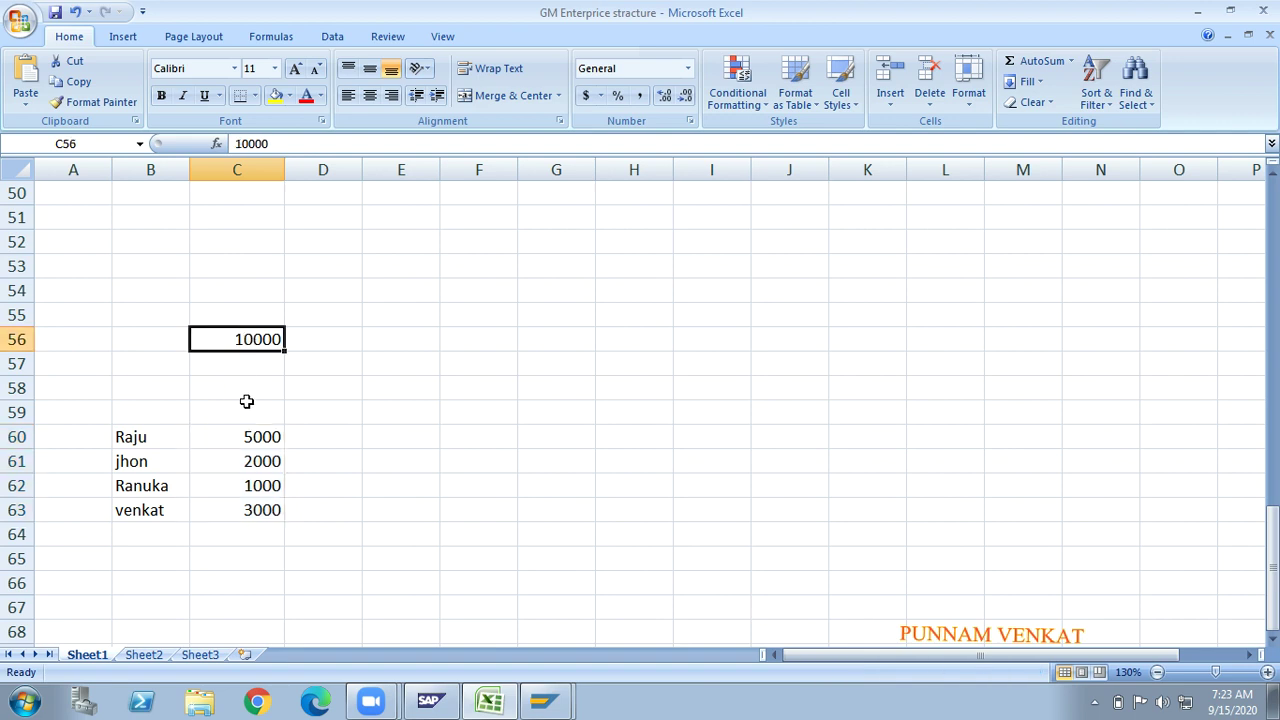
left_click(239, 517)
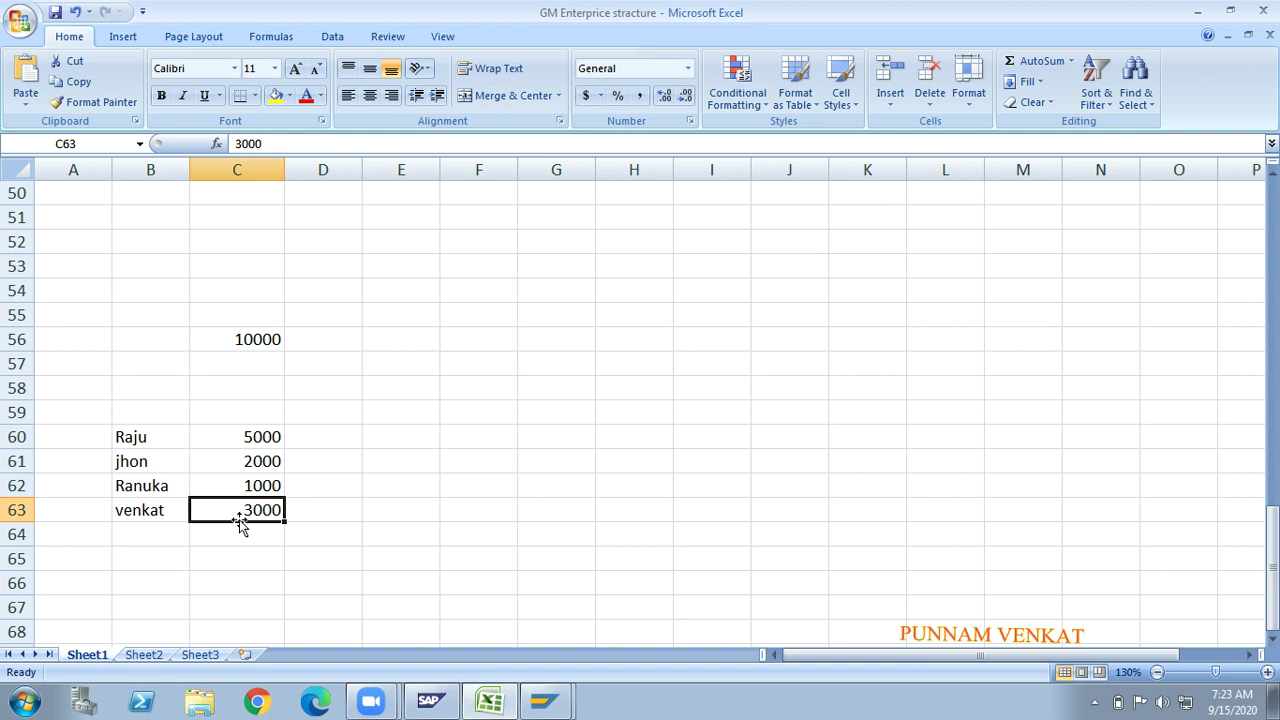
type("2000")
key("Return")
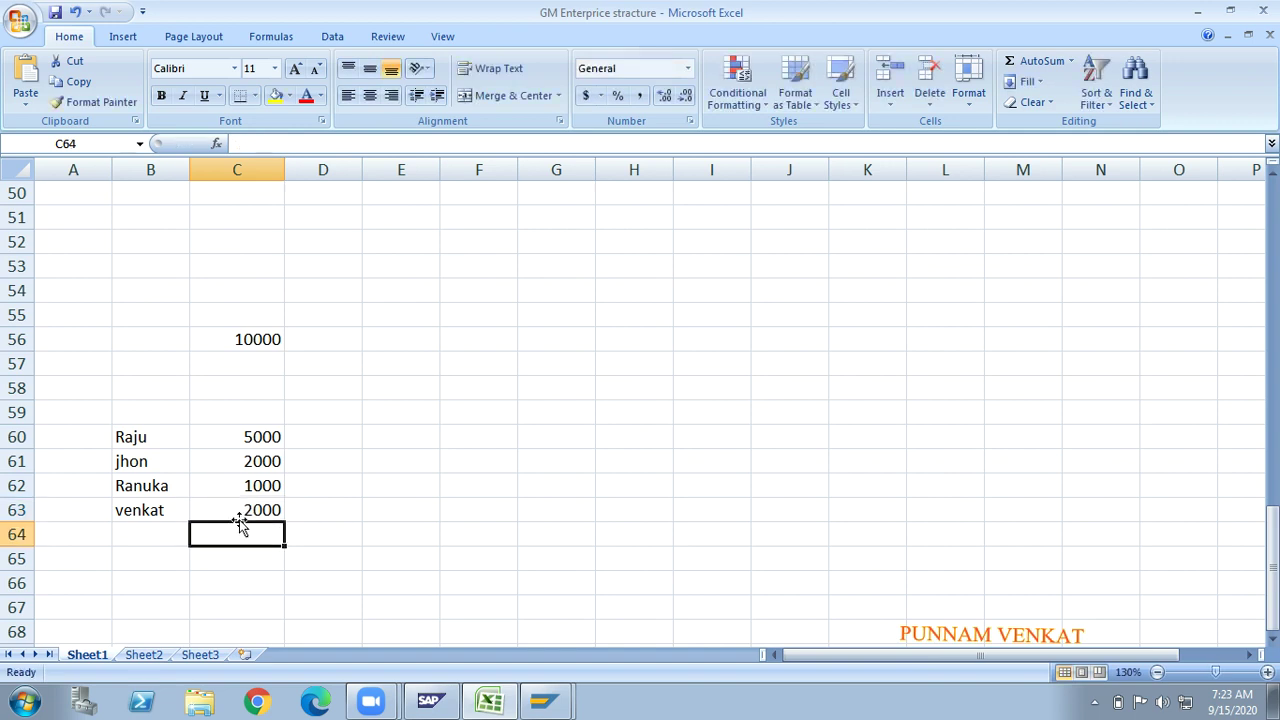
left_click(273, 437)
key("shift+Down")
key("shift+Down")
key("shift+Down")
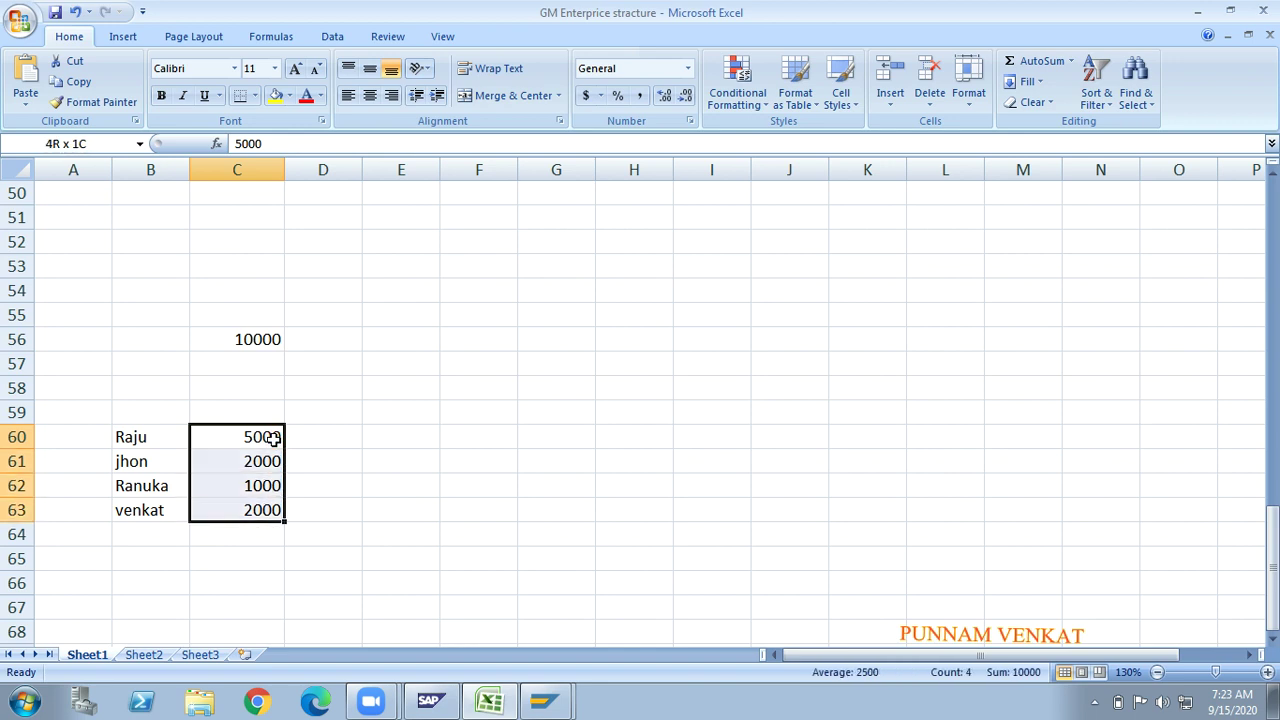
left_click(251, 510)
type("10")
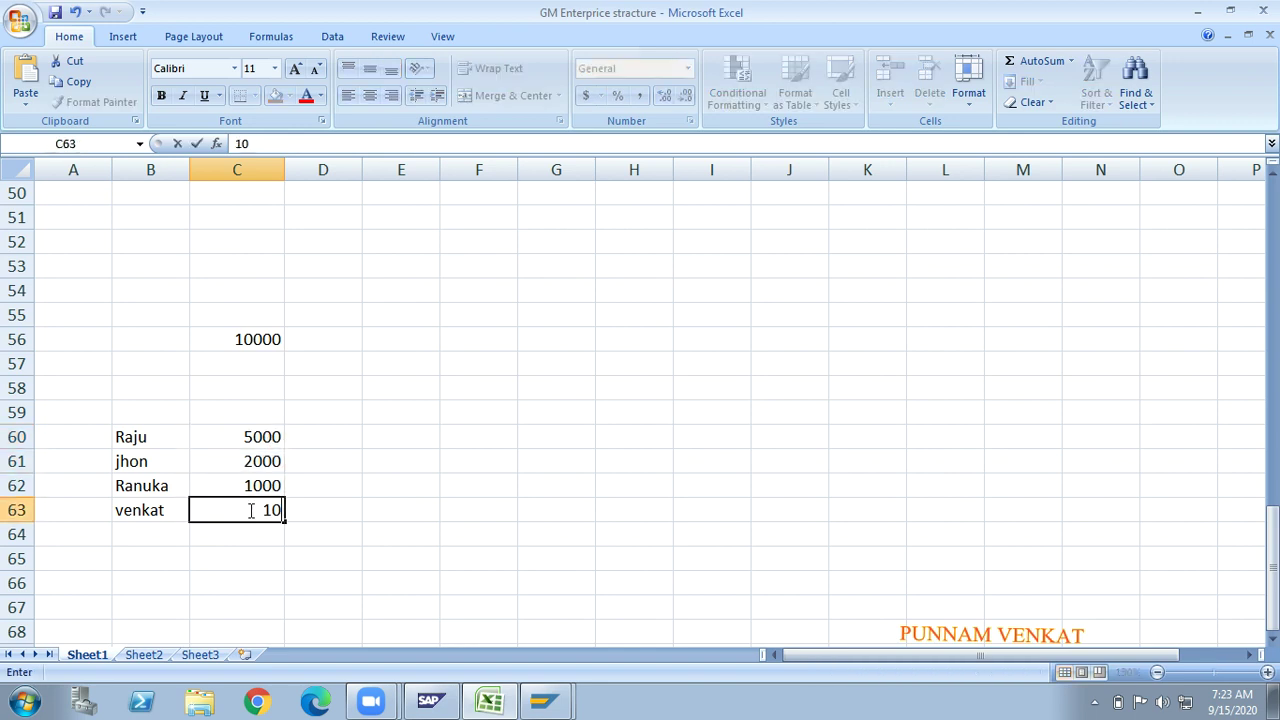
type("00")
key("Return")
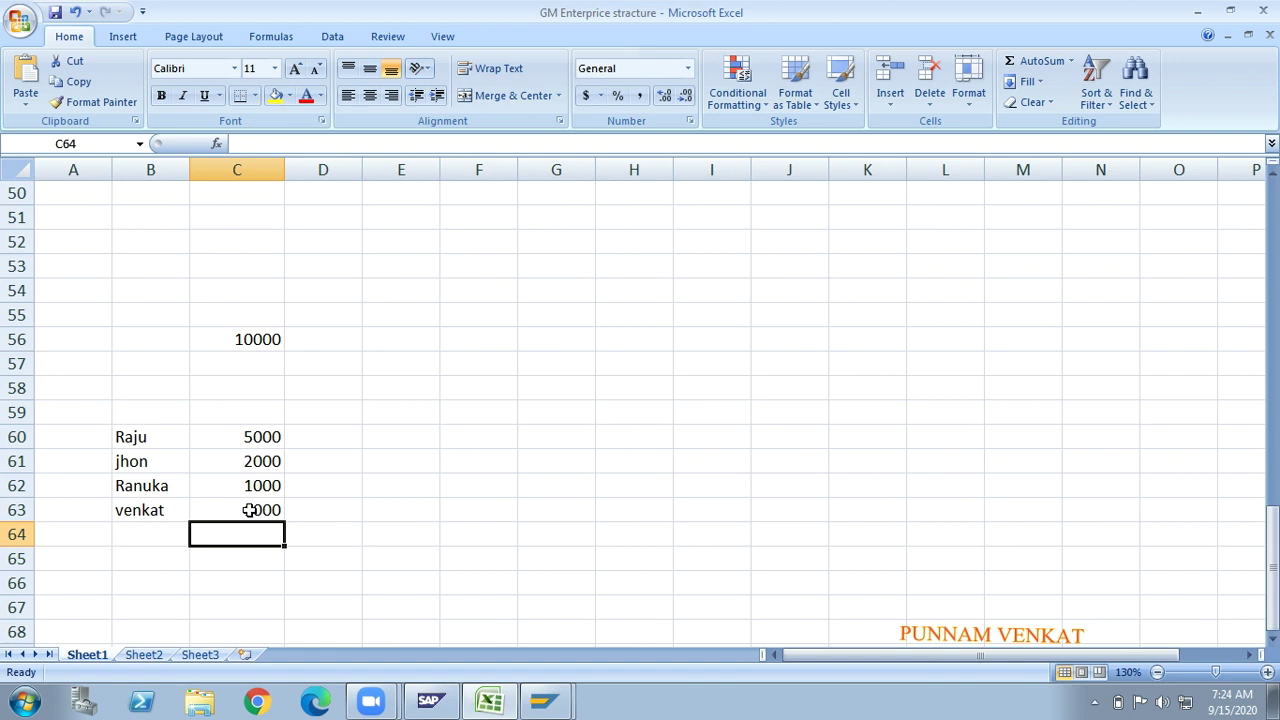
- Compare the total against the 10000 limit in C56, then return to SAP GUI
left_click(251, 339)
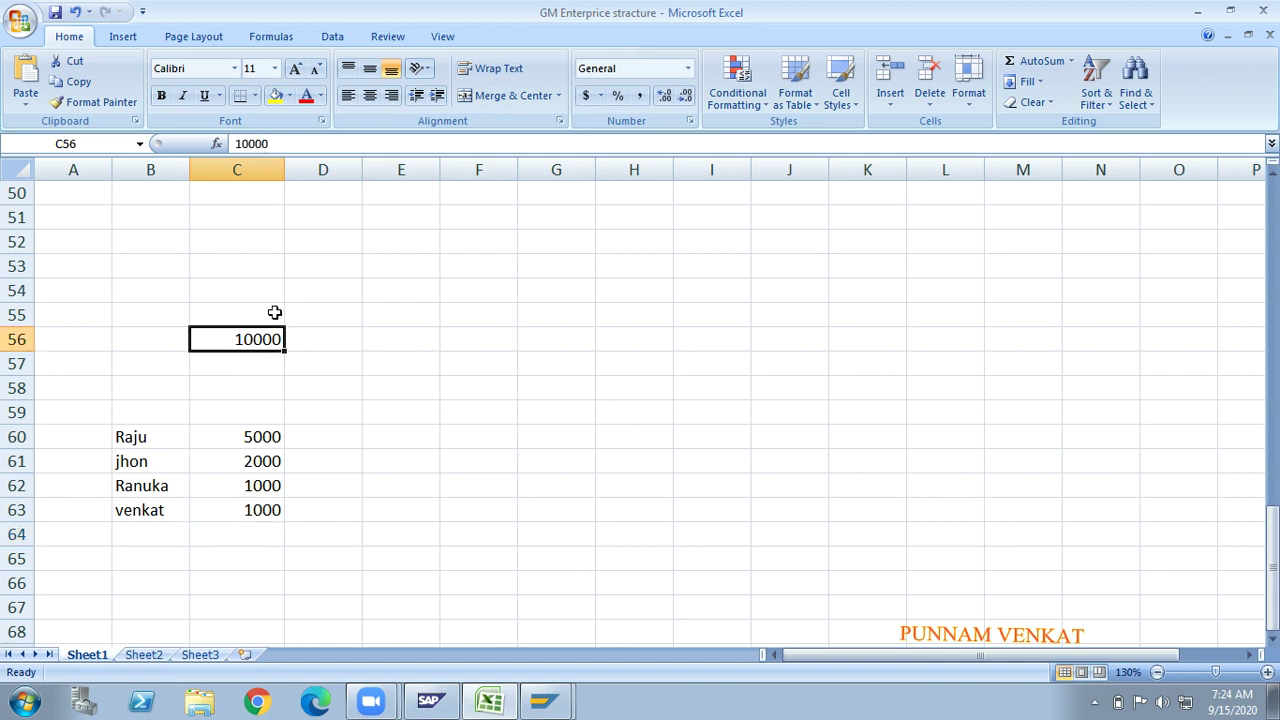
left_click(326, 376)
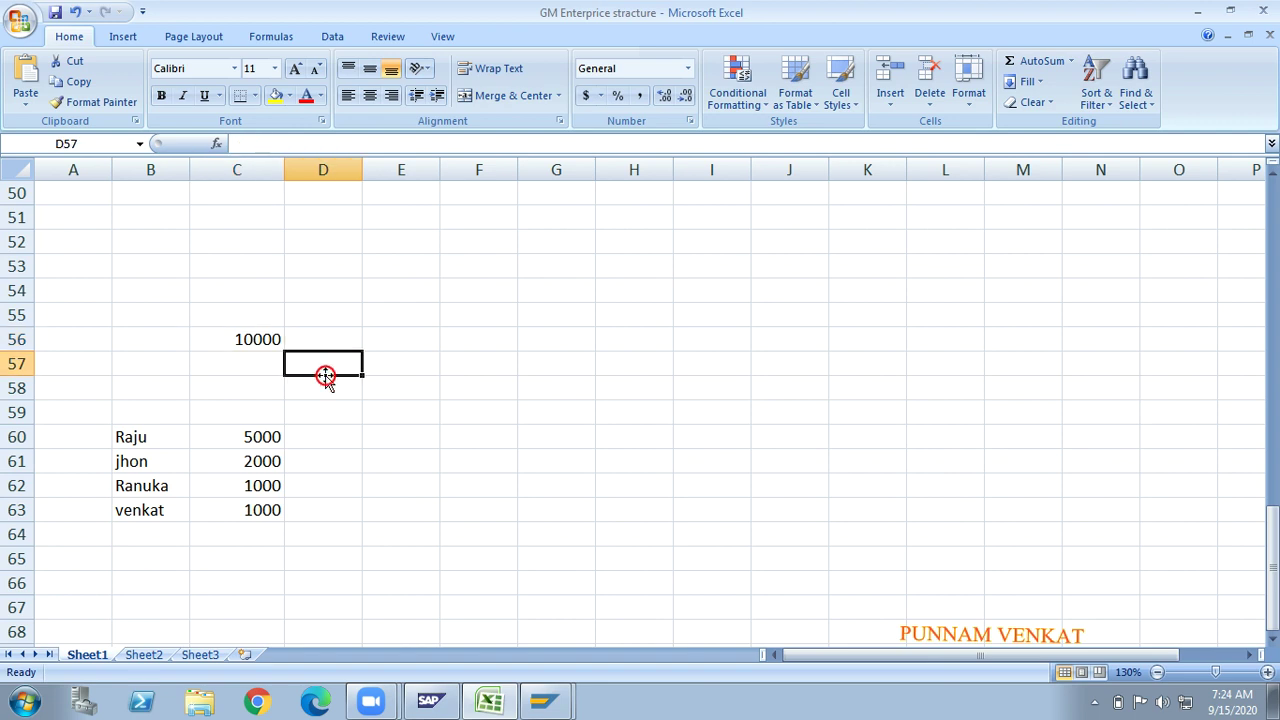
left_click(236, 344)
left_click(394, 362)
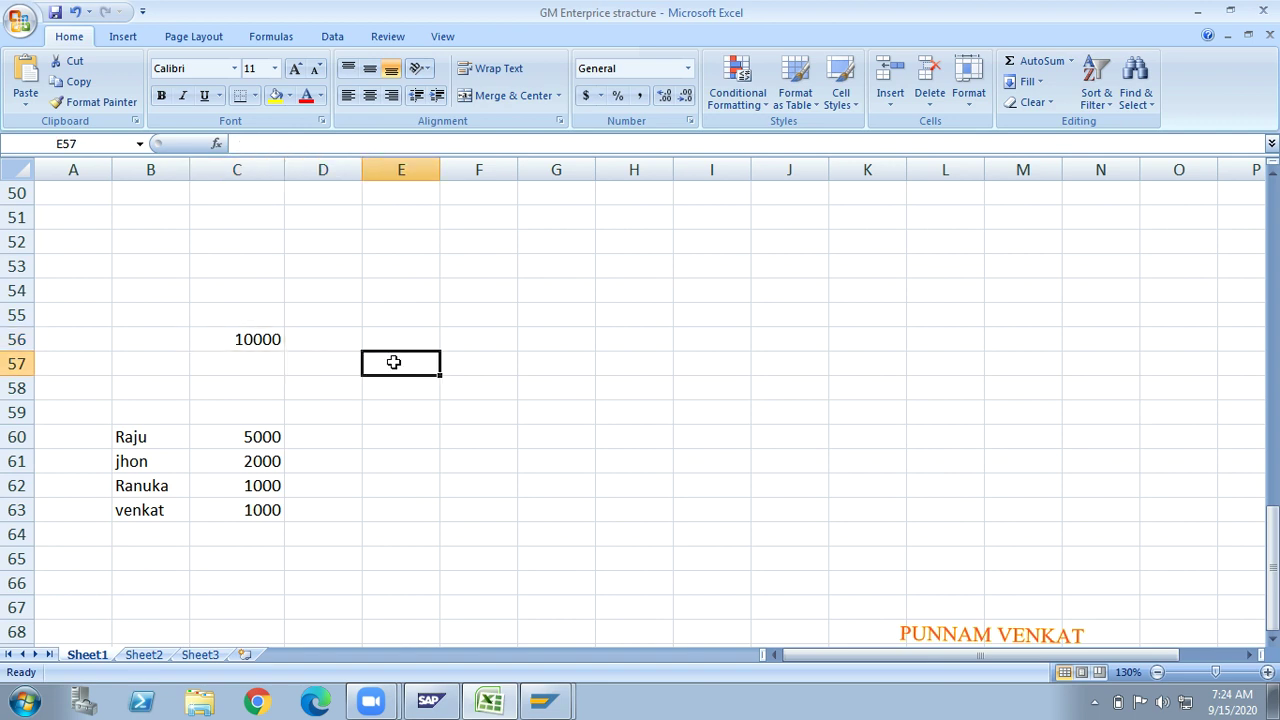
key("alt+Tab")
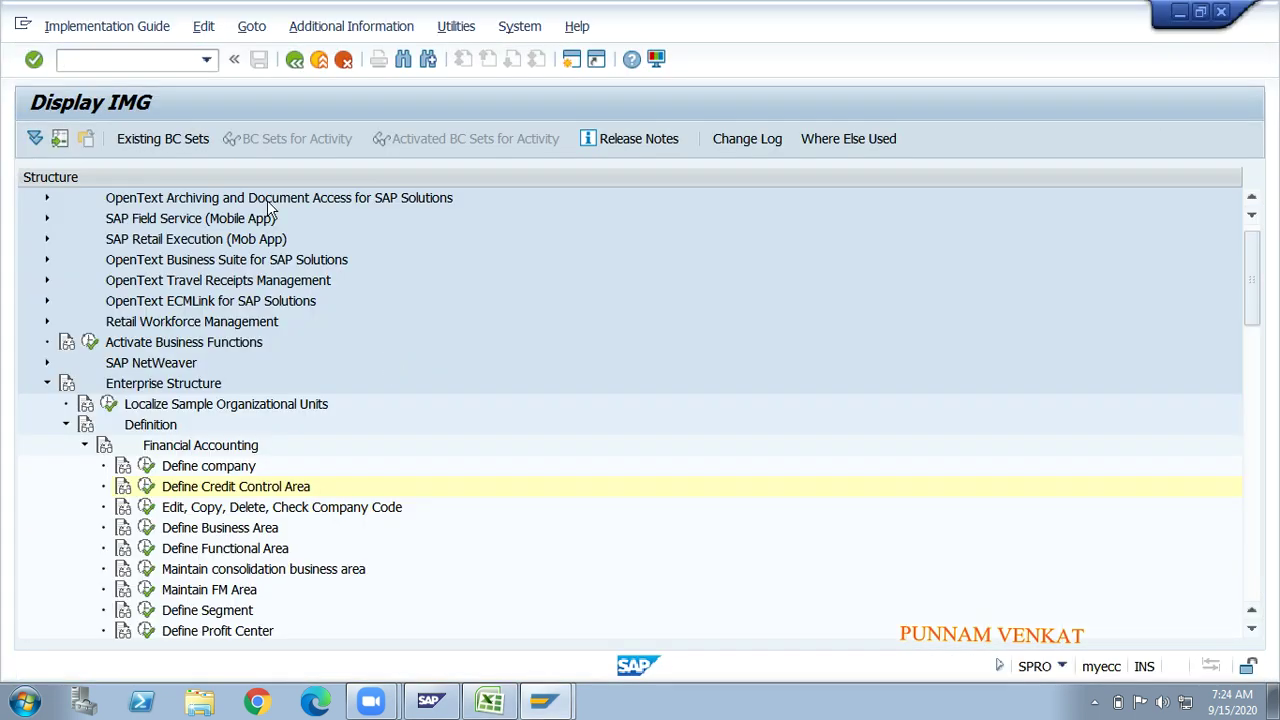
- Return to the SAP main menu and open the SAP Reference IMG via transaction SPRO
left_click(293, 60)
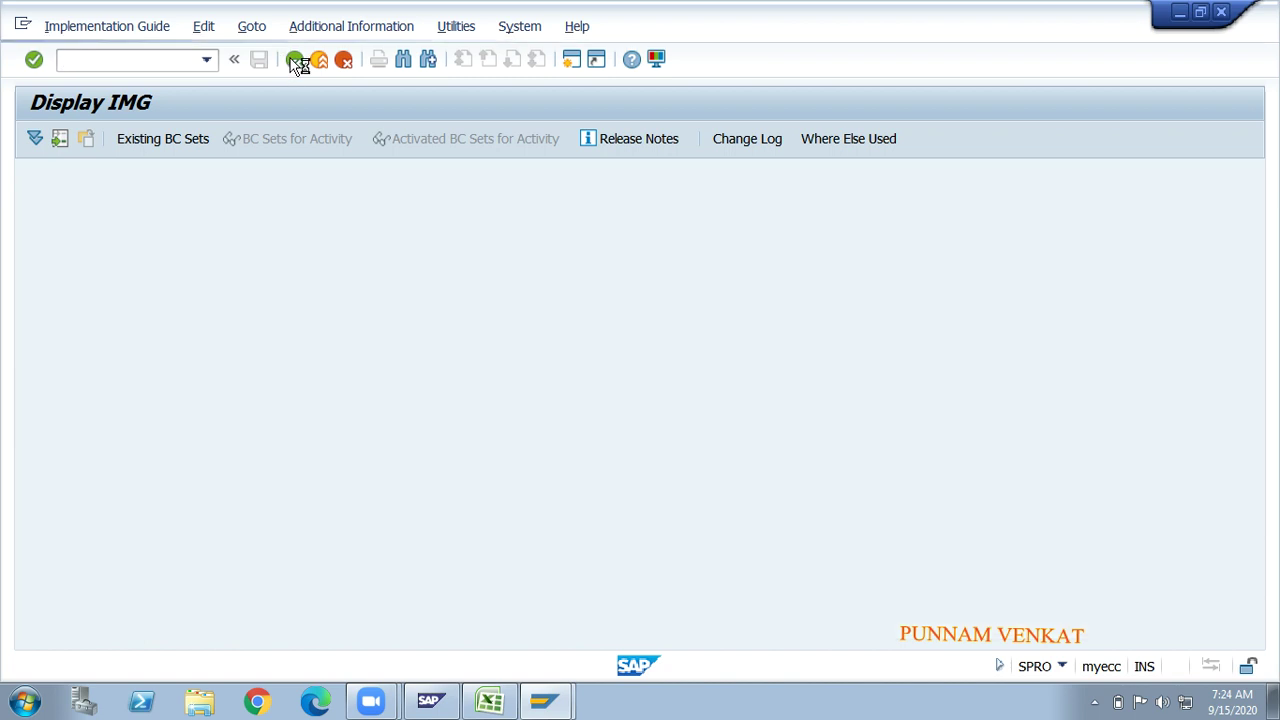
left_click(291, 60)
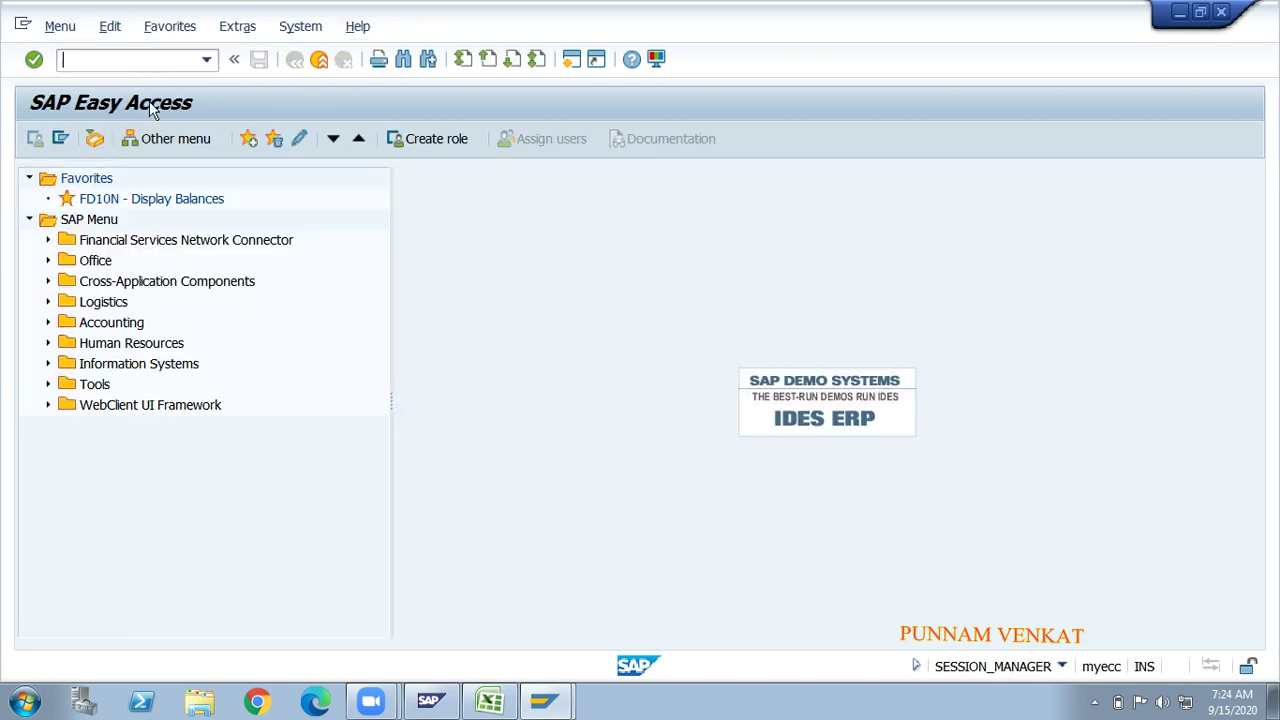
left_click(122, 68)
type("spro")
key("Return")
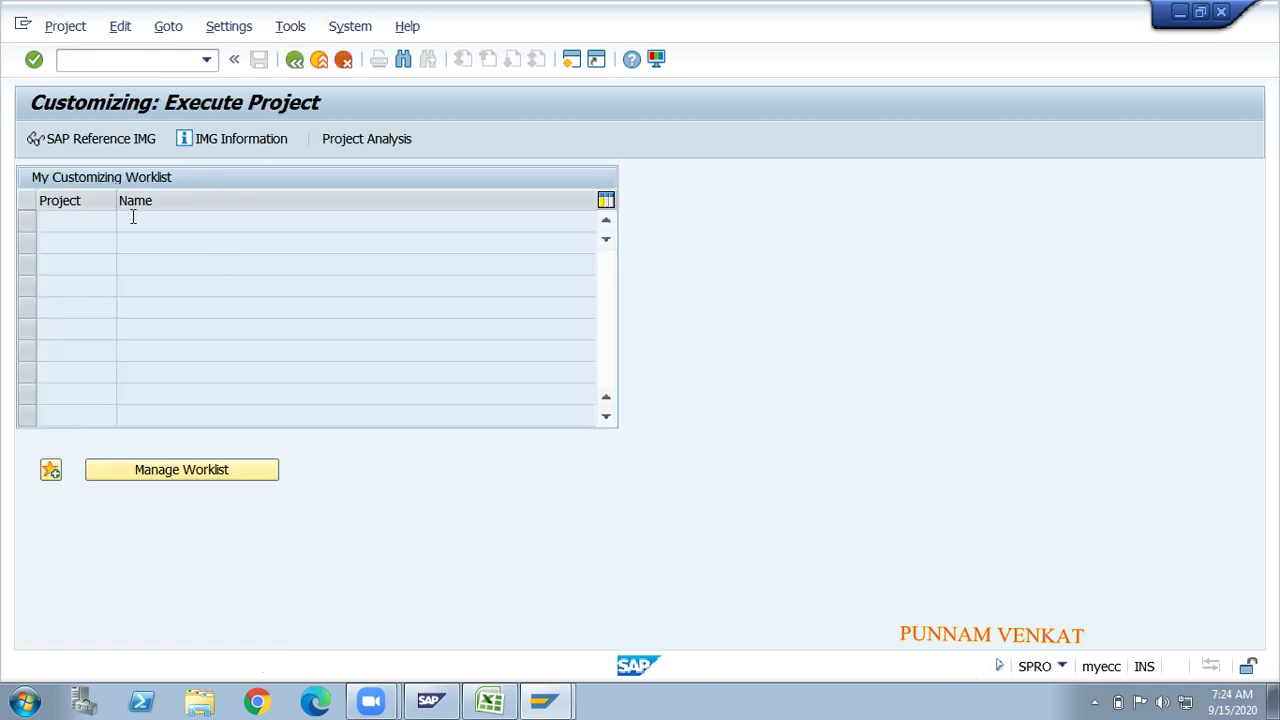
left_click(91, 141)
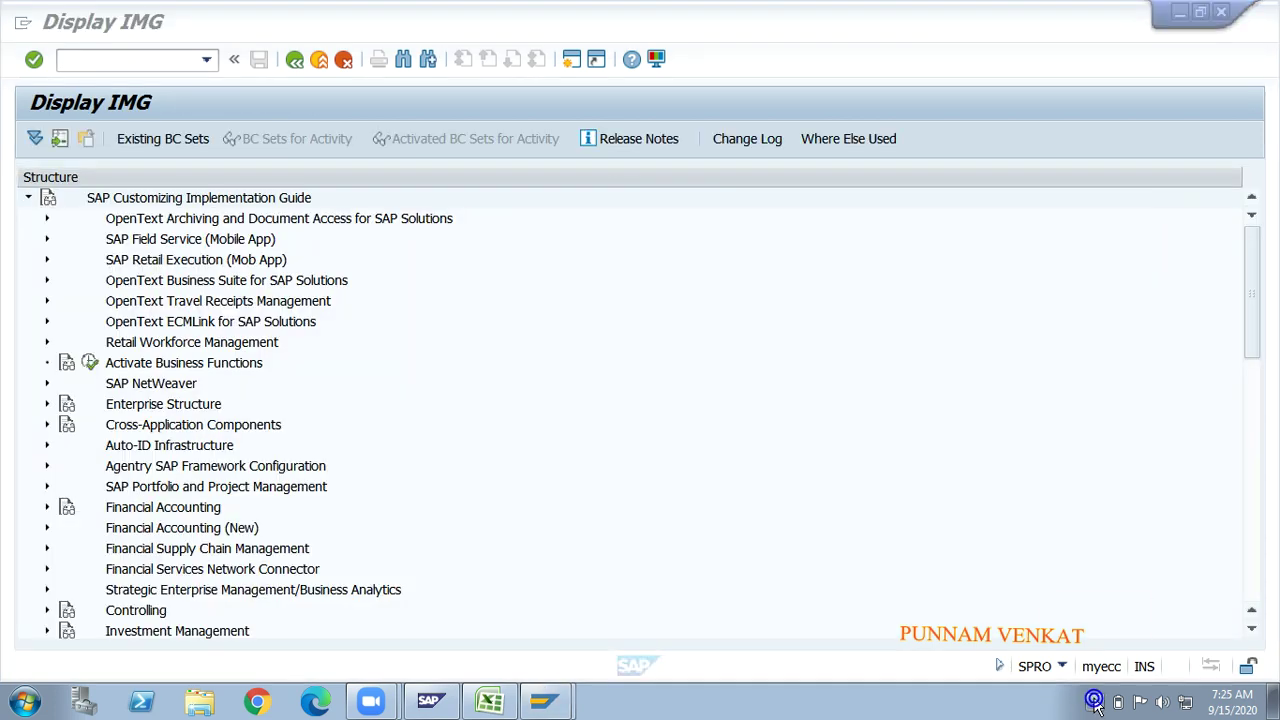
left_click(1095, 703)
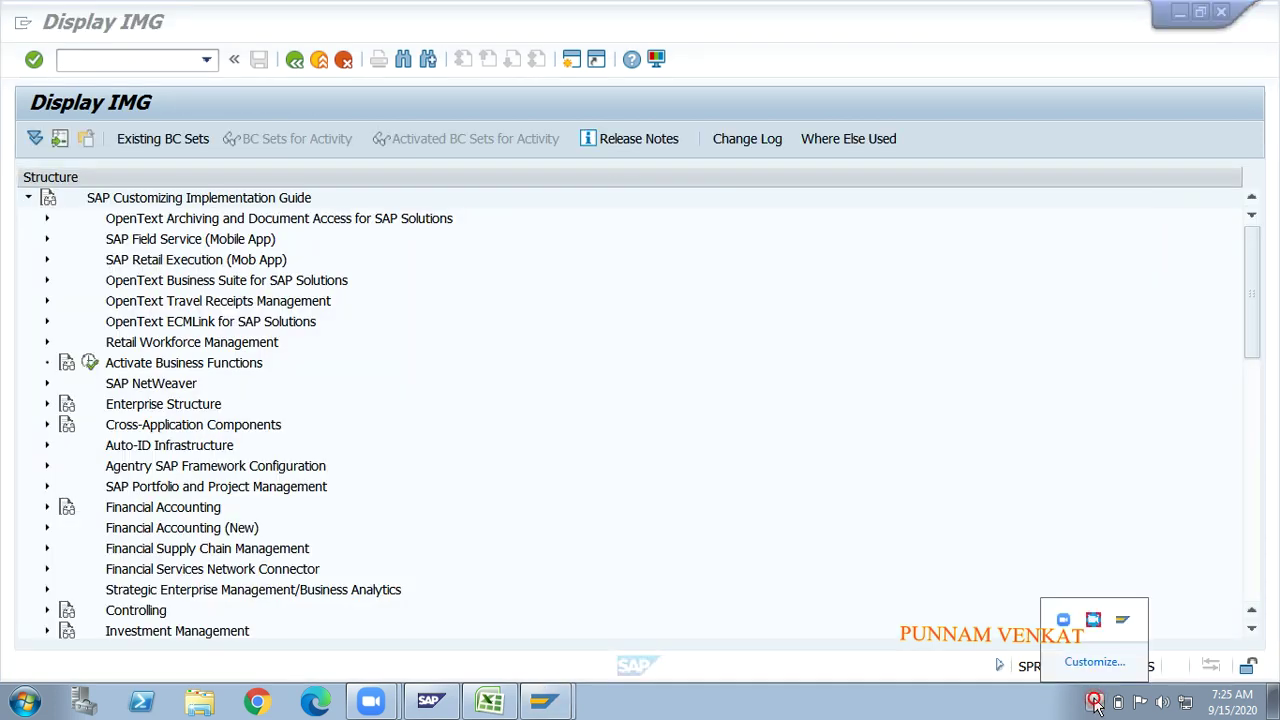
left_click(585, 432)
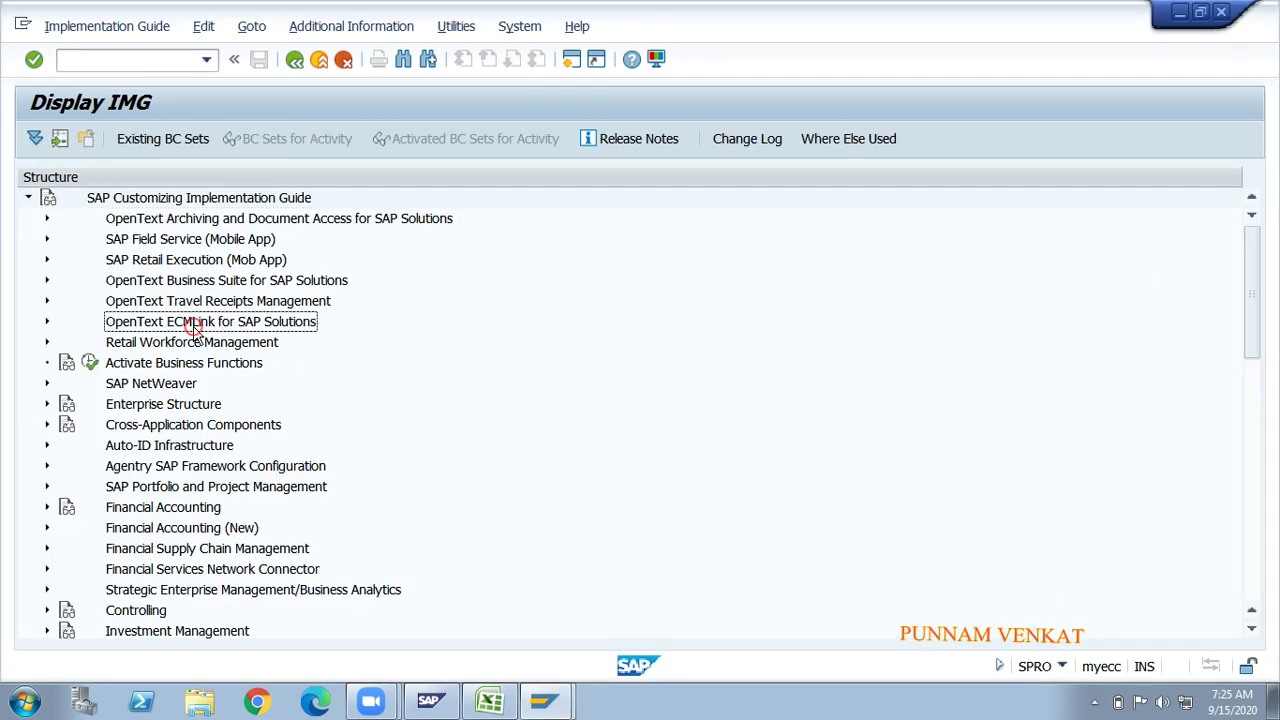
- Expand Enterprise Structure > Definition > Financial Accounting and select Define Credit Control Area
key("Down")
key("Down")
key("Down")
key("Down")
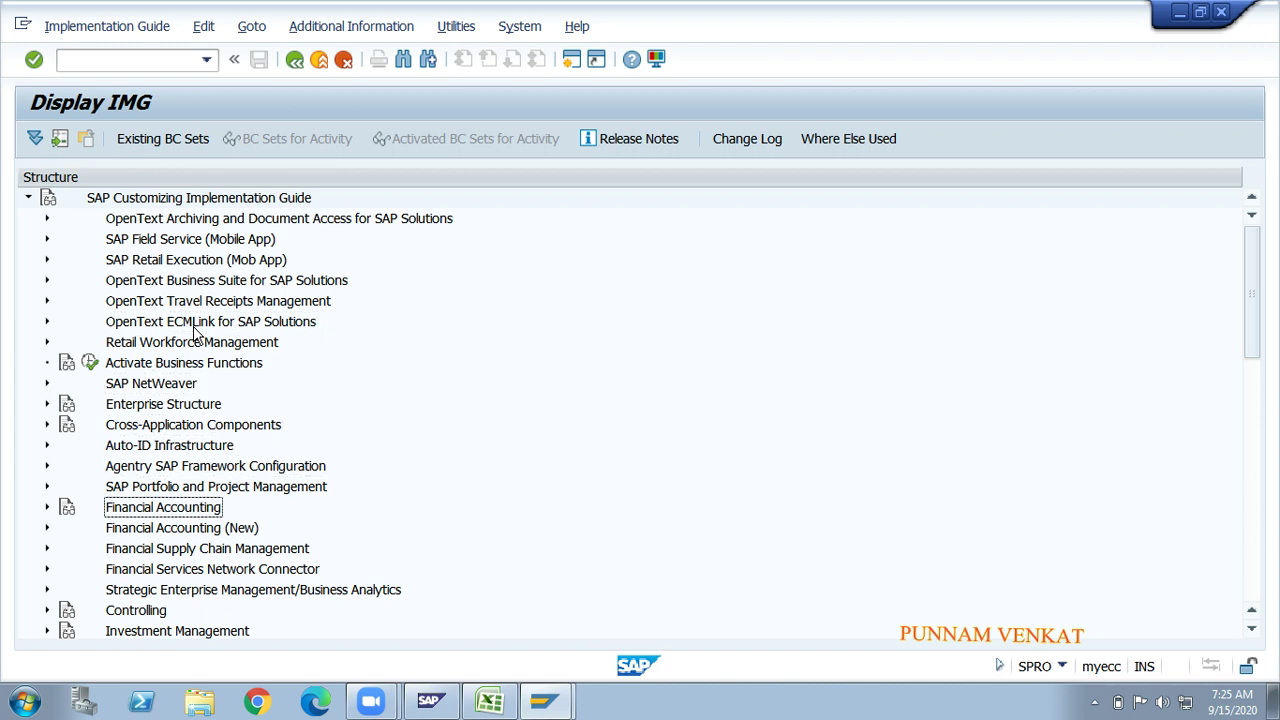
key("Up")
key("Up")
key("Up")
key("Up")
key("Up")
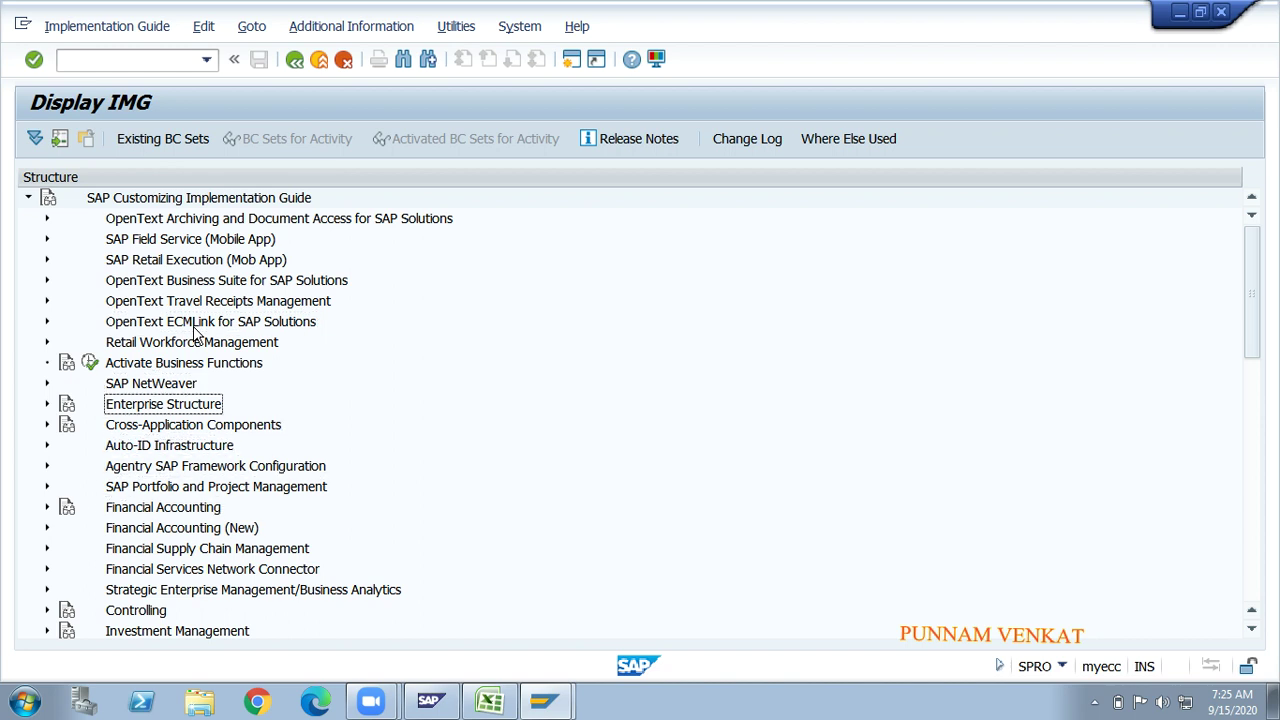
key("Right")
key("Down")
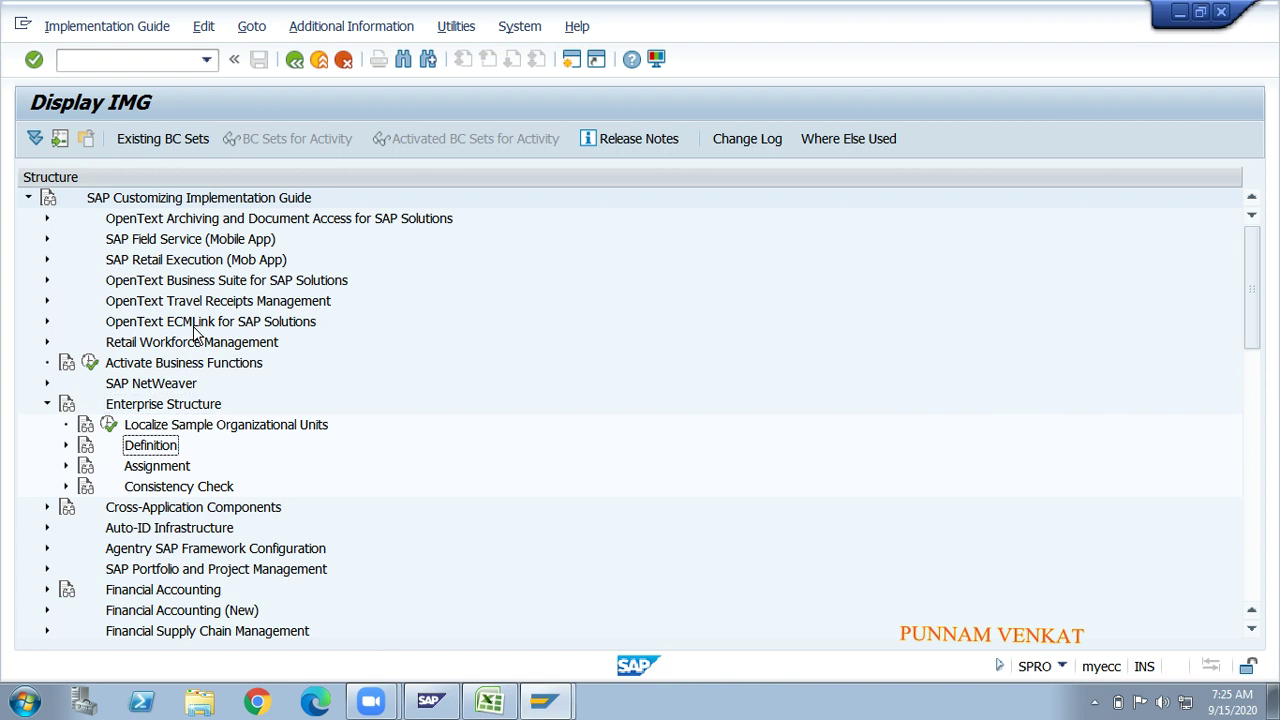
key("Right")
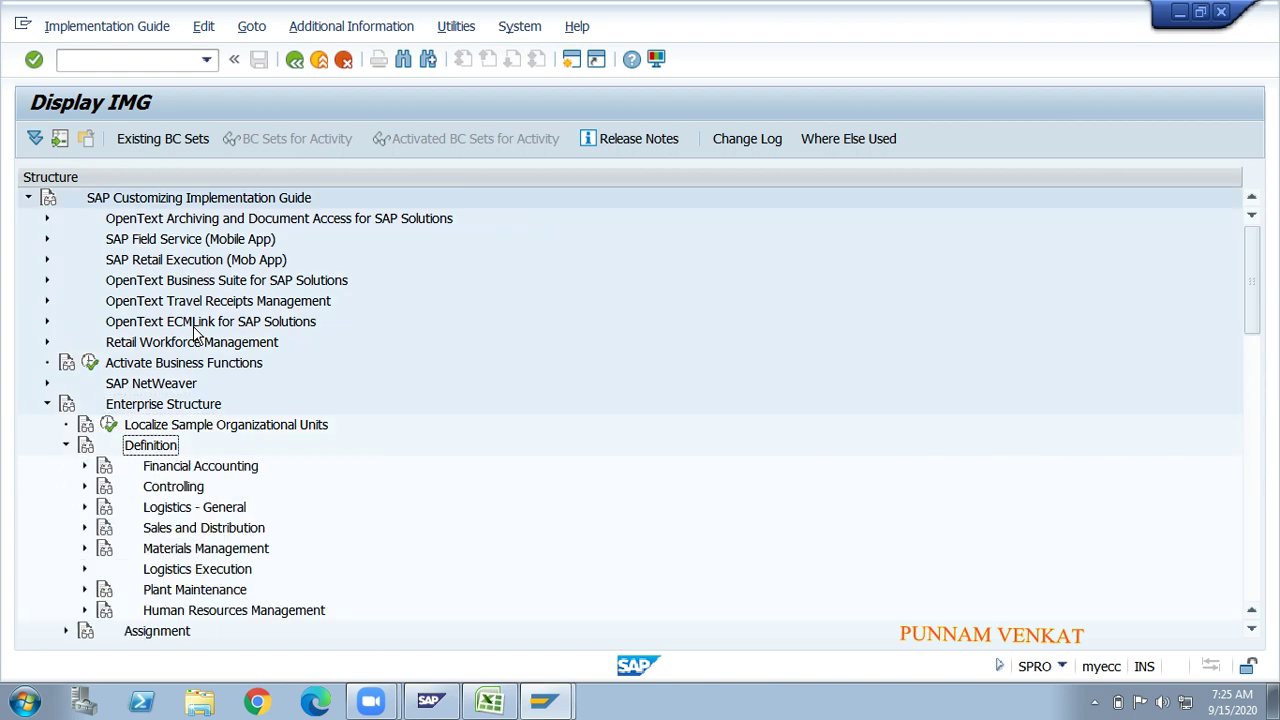
key("Down")
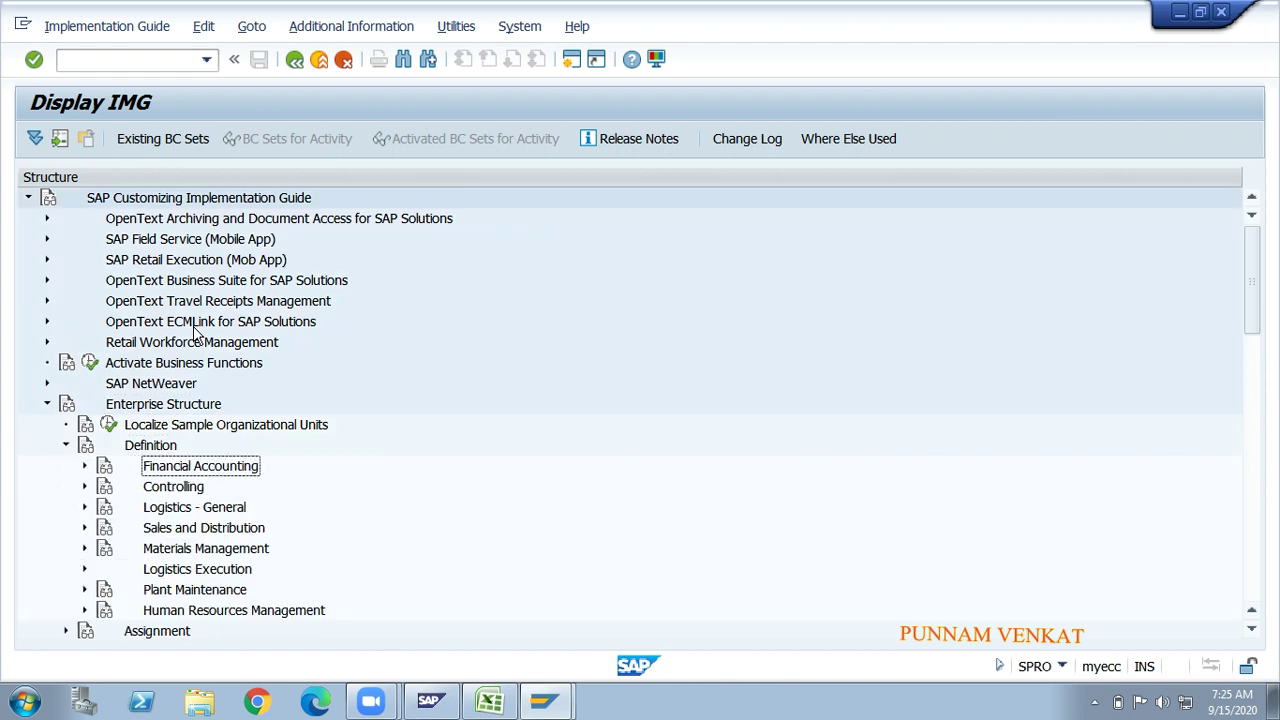
key("Right")
key("Down")
key("Down")
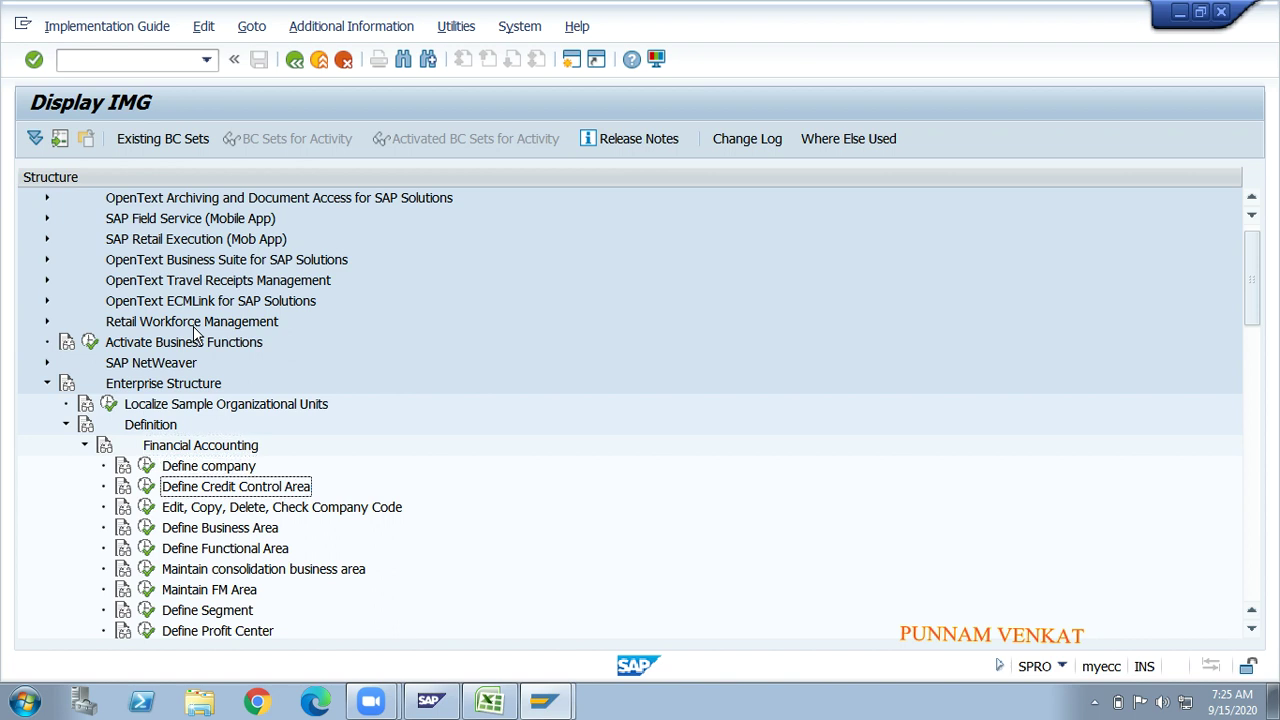
left_click(182, 466)
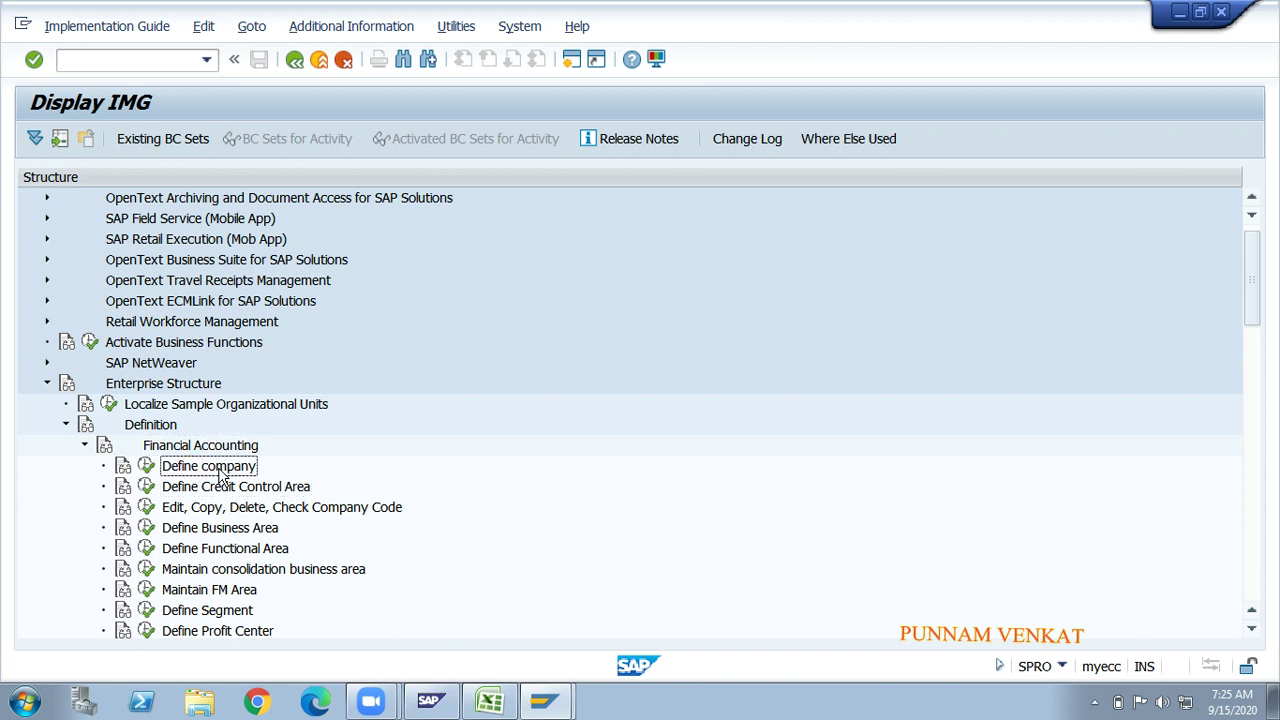
left_click(220, 508)
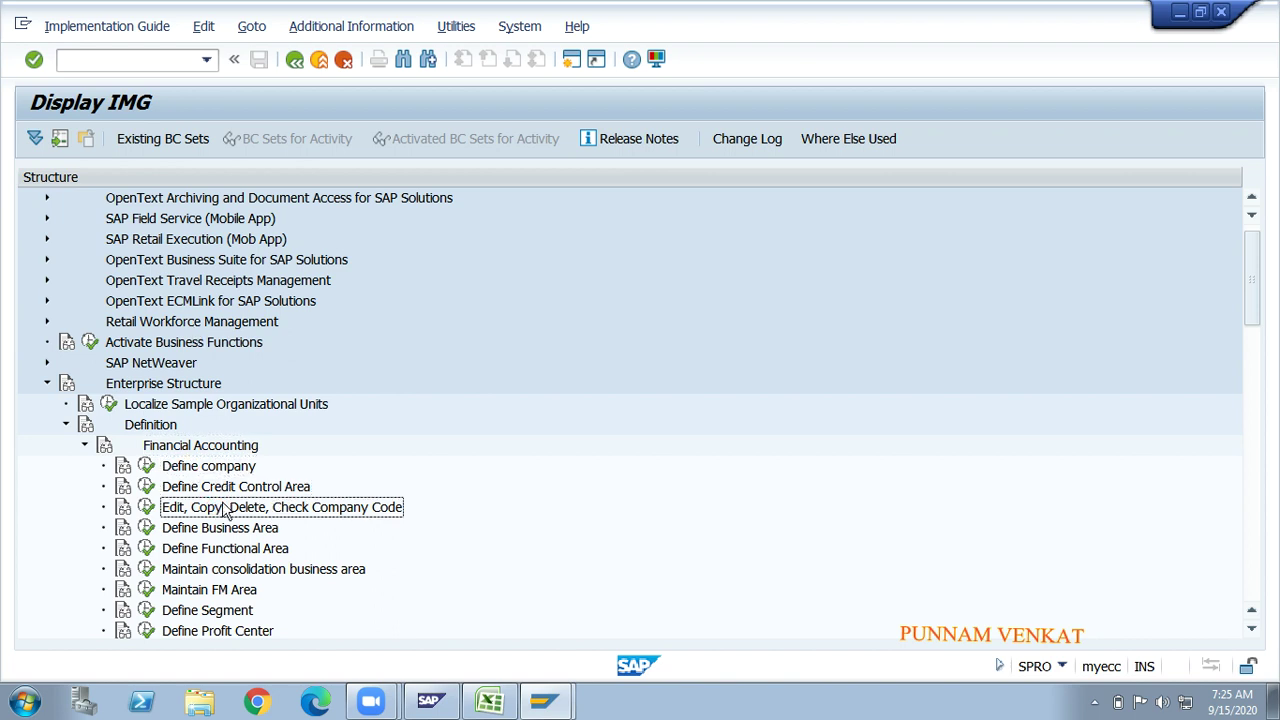
left_click(205, 487)
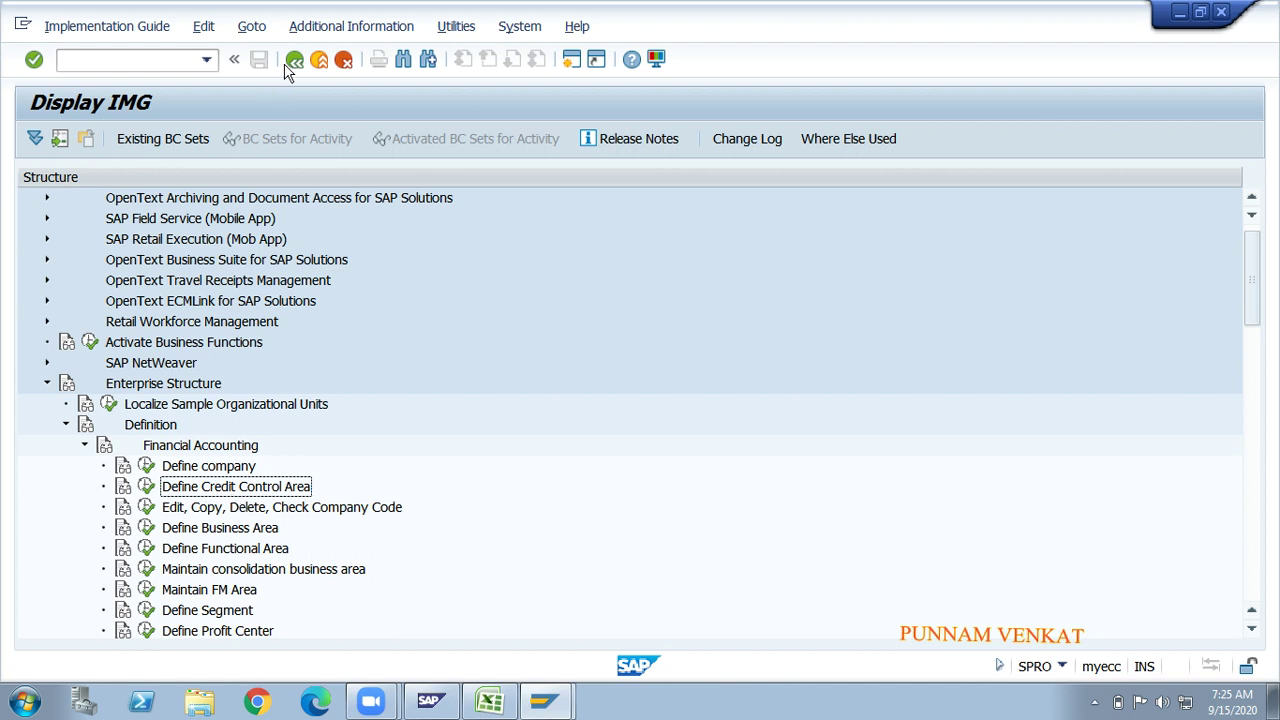
- Show IMG activity keys such as SIMG_CFMENUSAPCOB45 beside the tree, then execute Define Credit Control Area
left_click(325, 40)
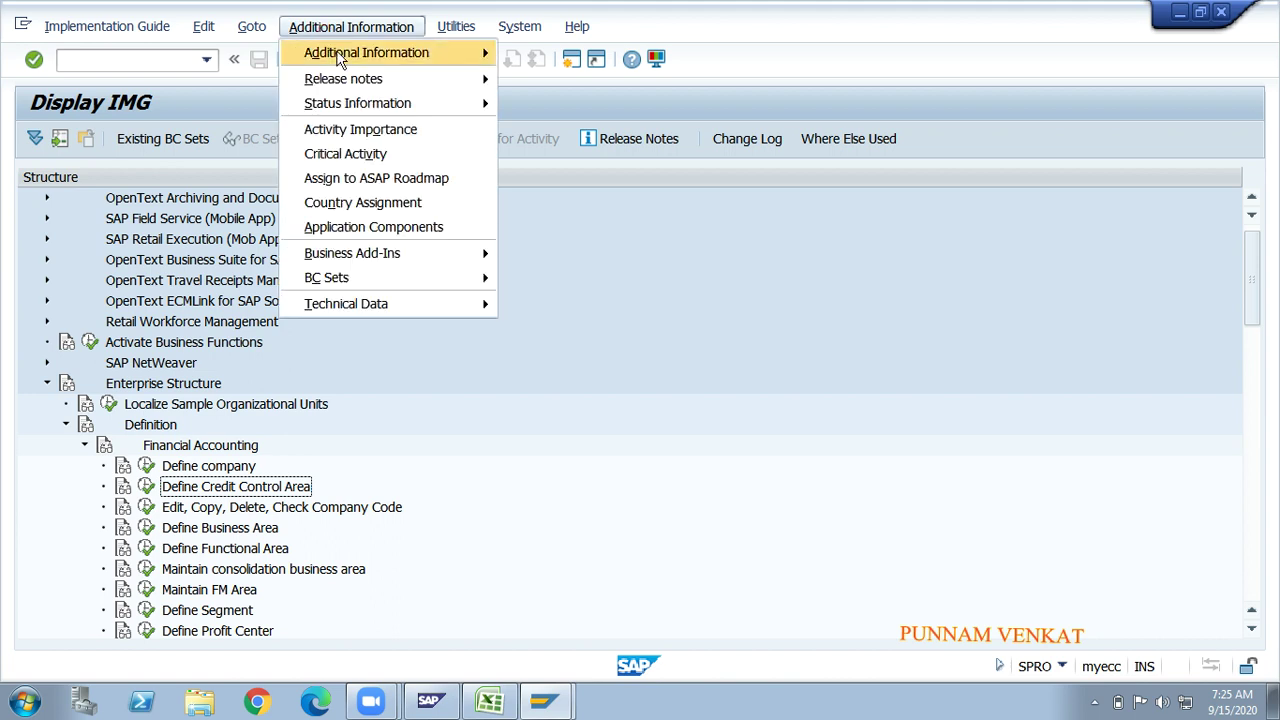
mouse_move(338, 60)
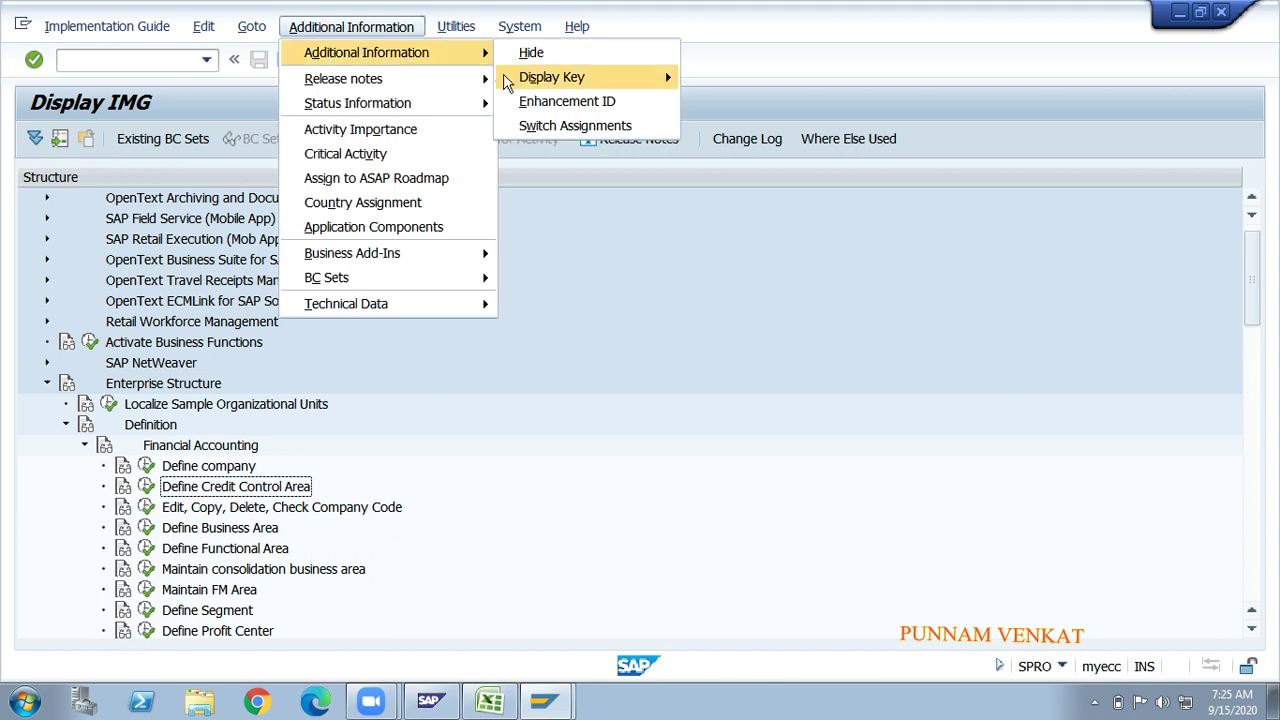
mouse_move(510, 80)
left_click(736, 100)
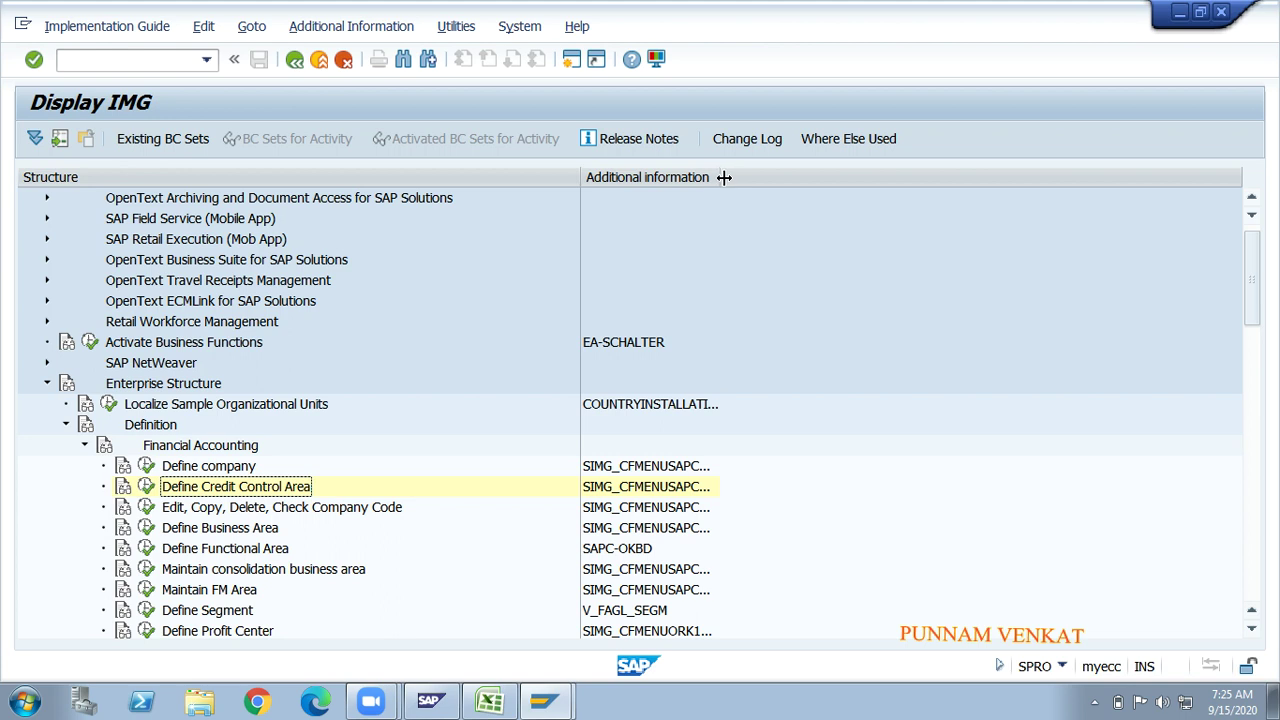
left_click_drag(722, 180, 869, 180)
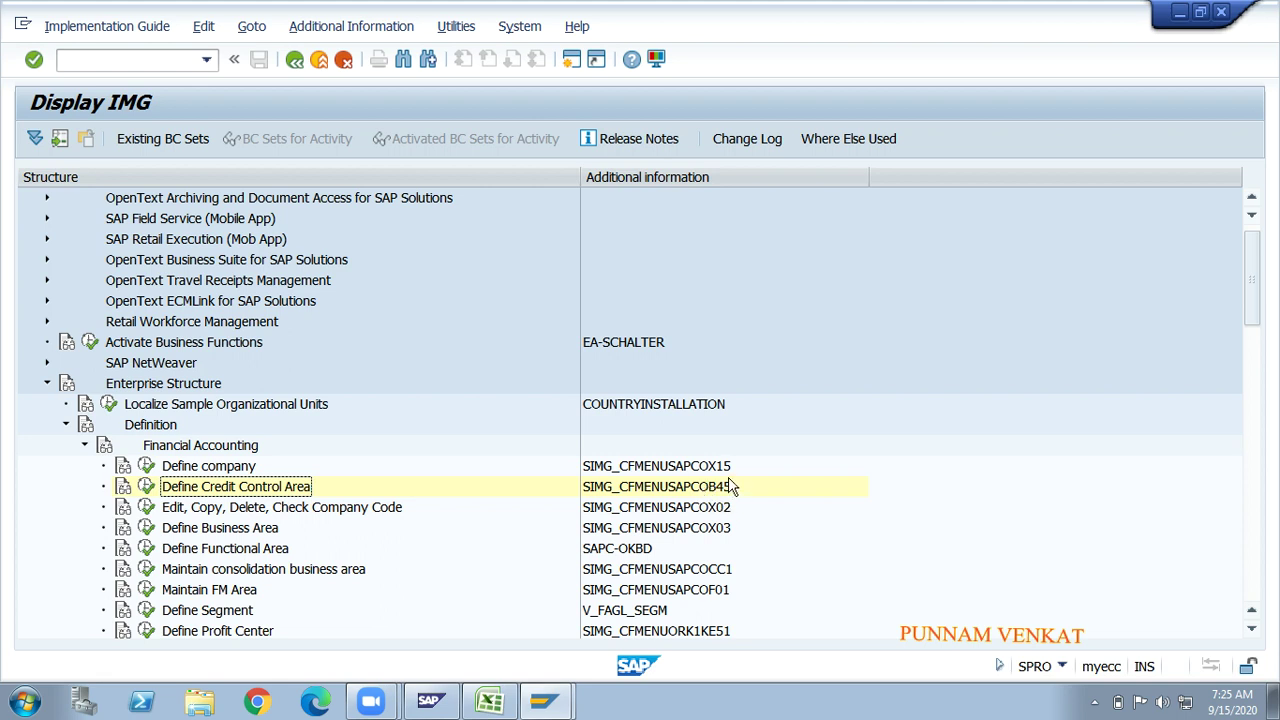
left_click(146, 487)
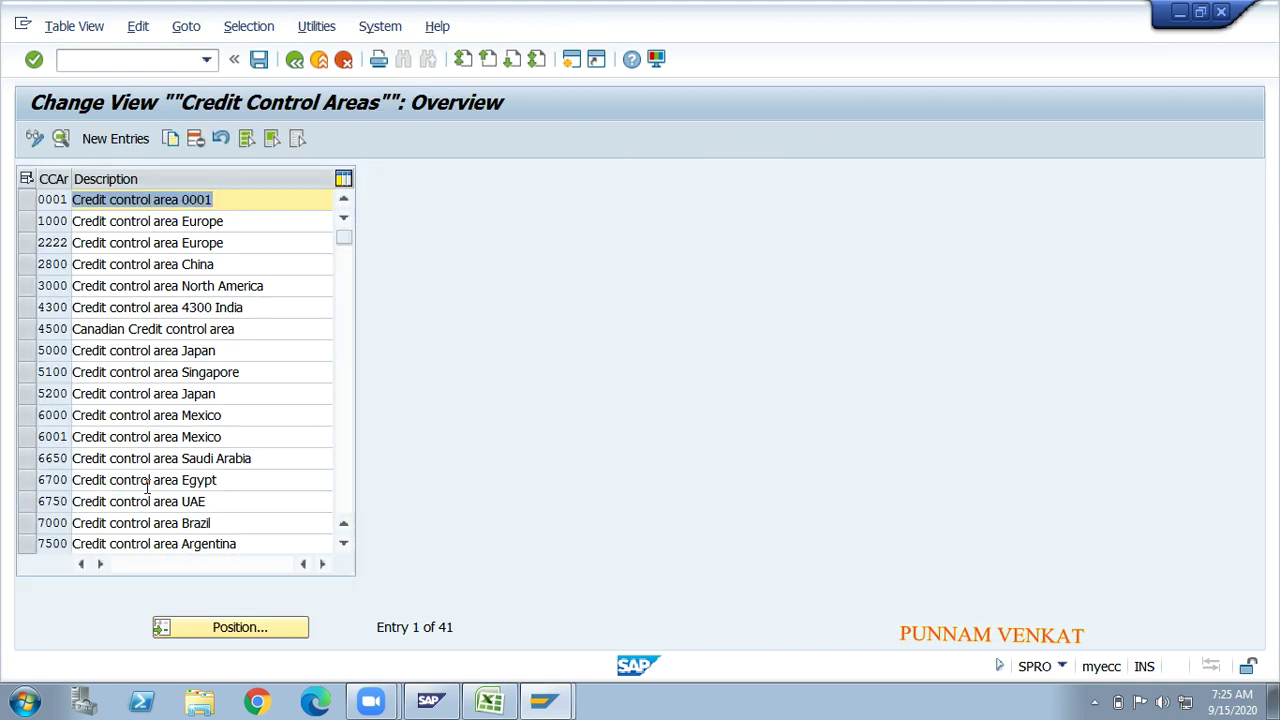
- Open a blank New Entries form on the Credit Control Areas overview
left_click(116, 138)
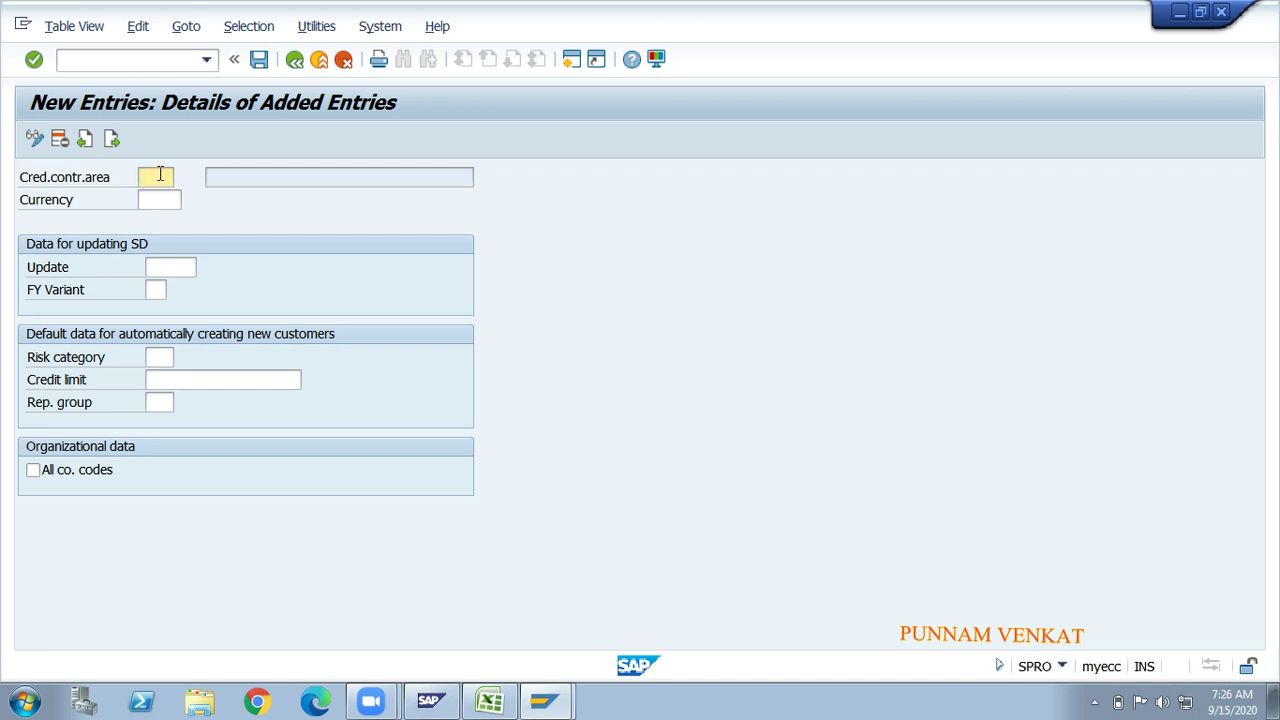
- Enter credit control area key GMCA with currency INR (Indian Rupee)
type("GM")
key("BackSpace")
key("BackSpace")
type("GMCA")
key("Tab")
type("INR")
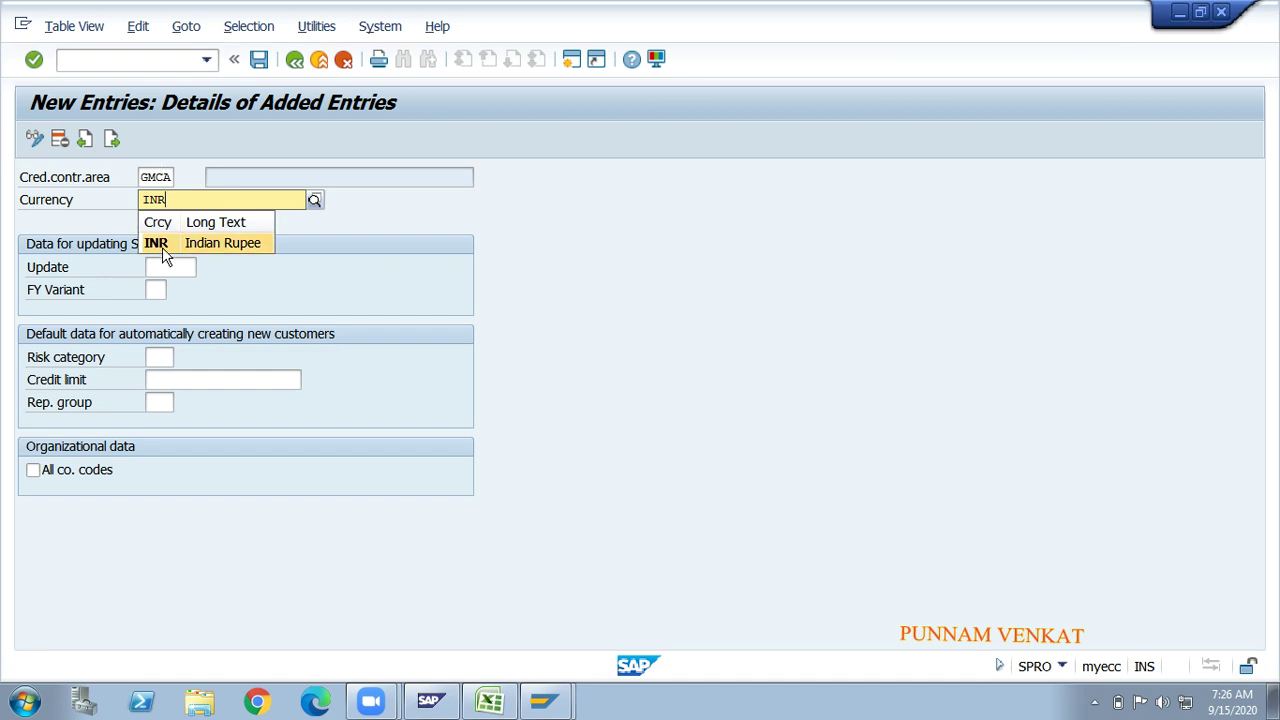
left_click(162, 247)
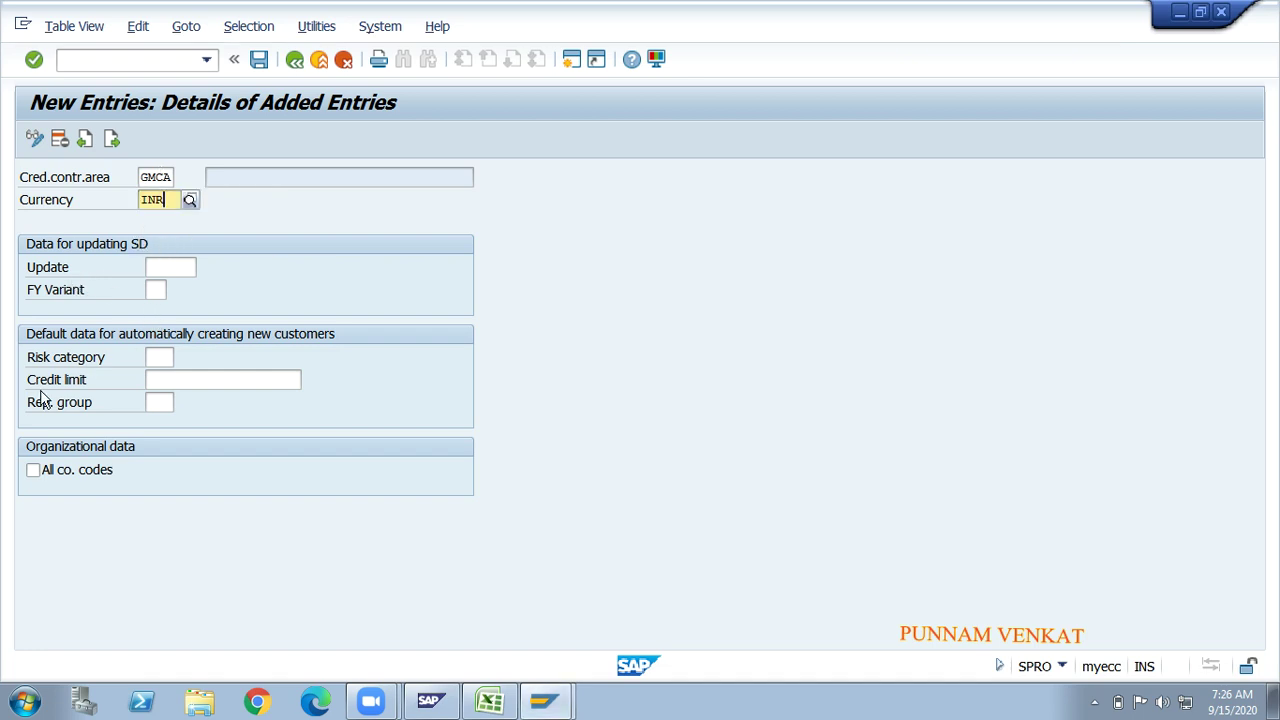
left_click_drag(28, 381, 82, 388)
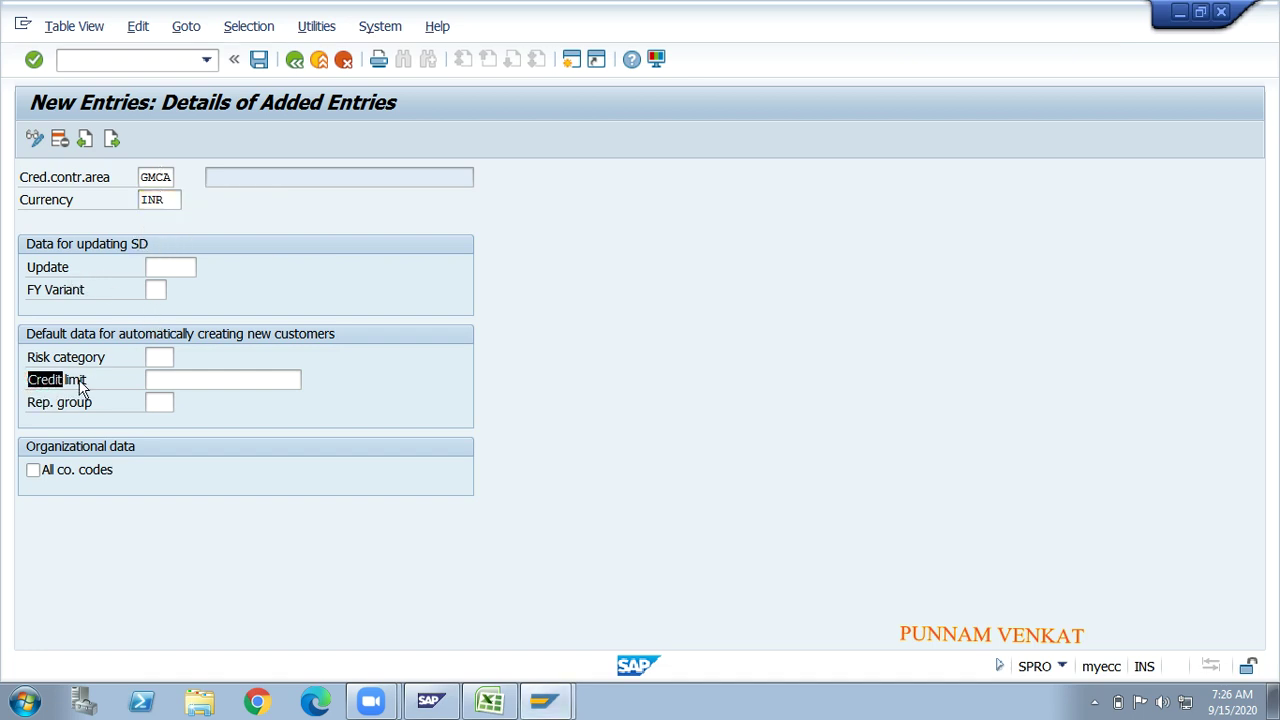
left_click(134, 384)
left_click(166, 381)
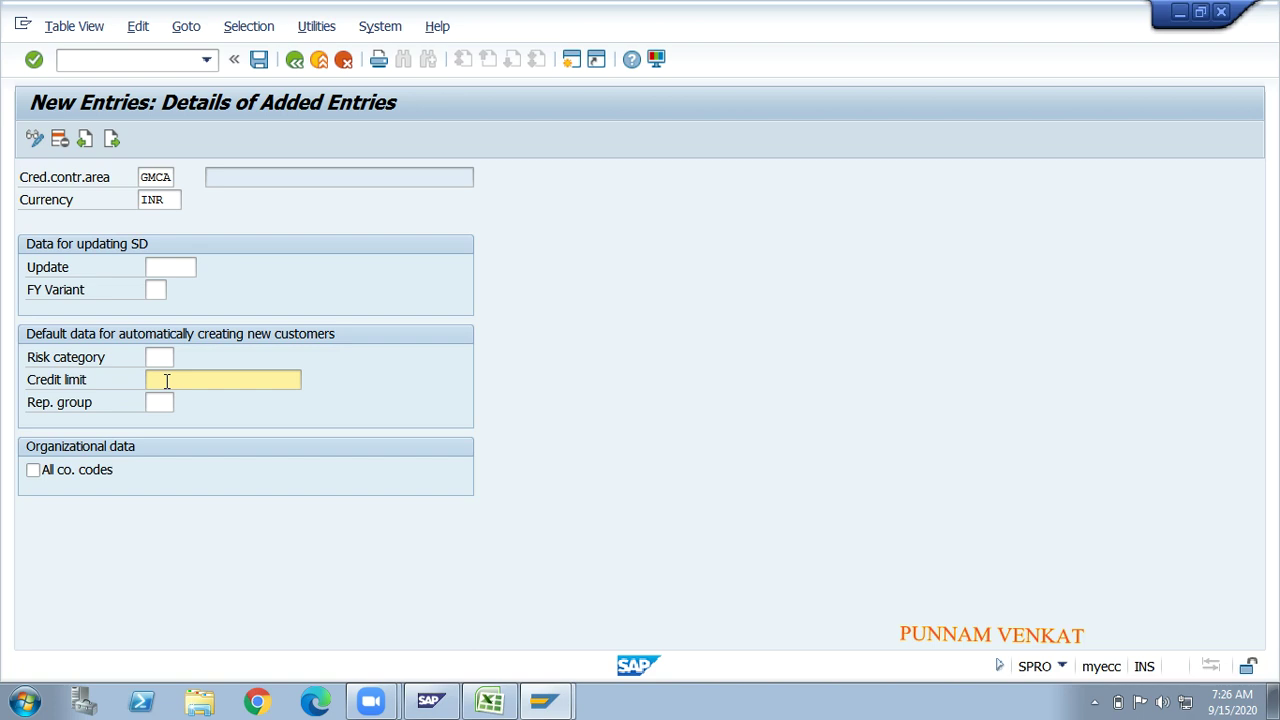
type("100000000")
type("0")
left_click(242, 379)
left_click(30, 268)
left_click(186, 267)
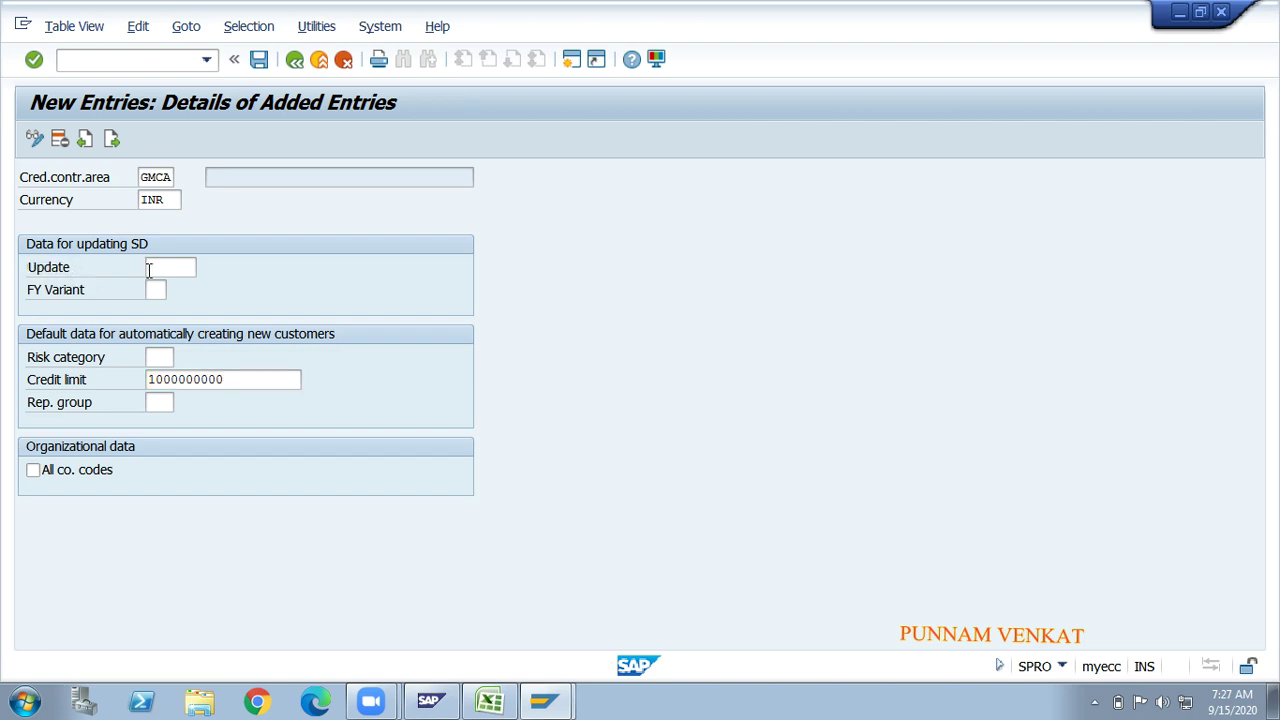
left_click(166, 268)
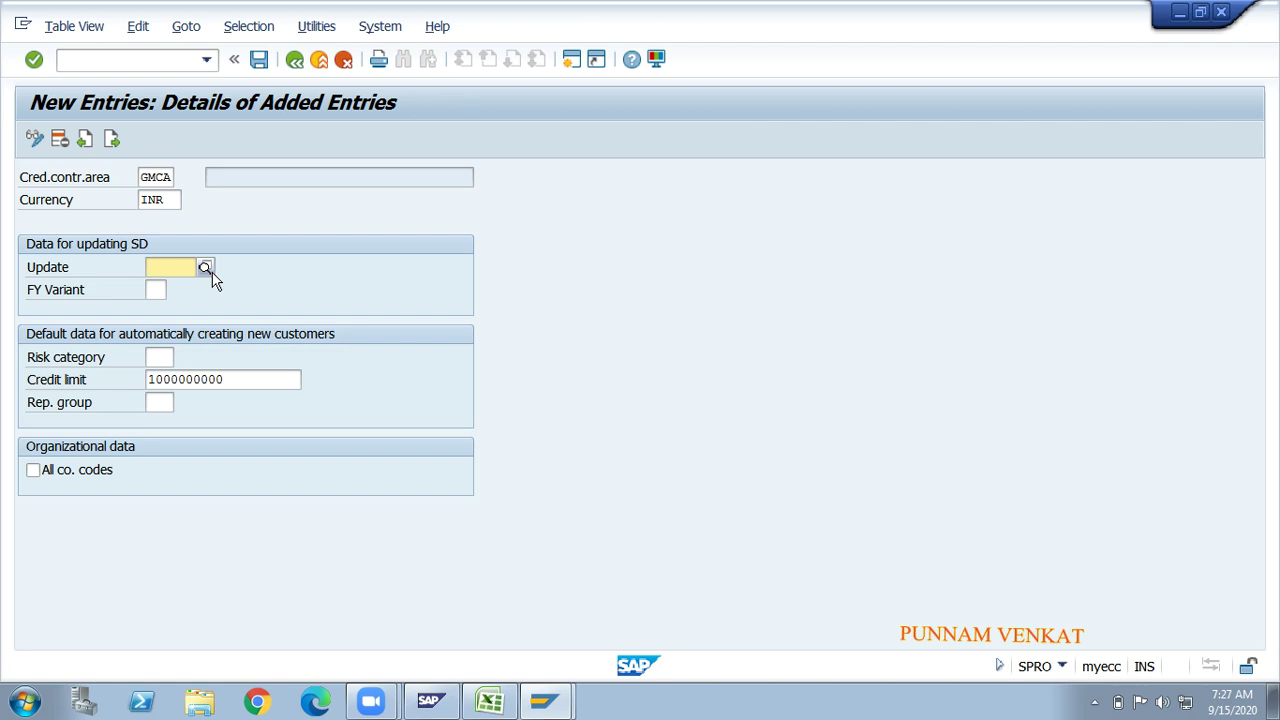
- Pick credit update rule 000012 (open order value on time axis, delivery and billing values) for GMCA
left_click(207, 270)
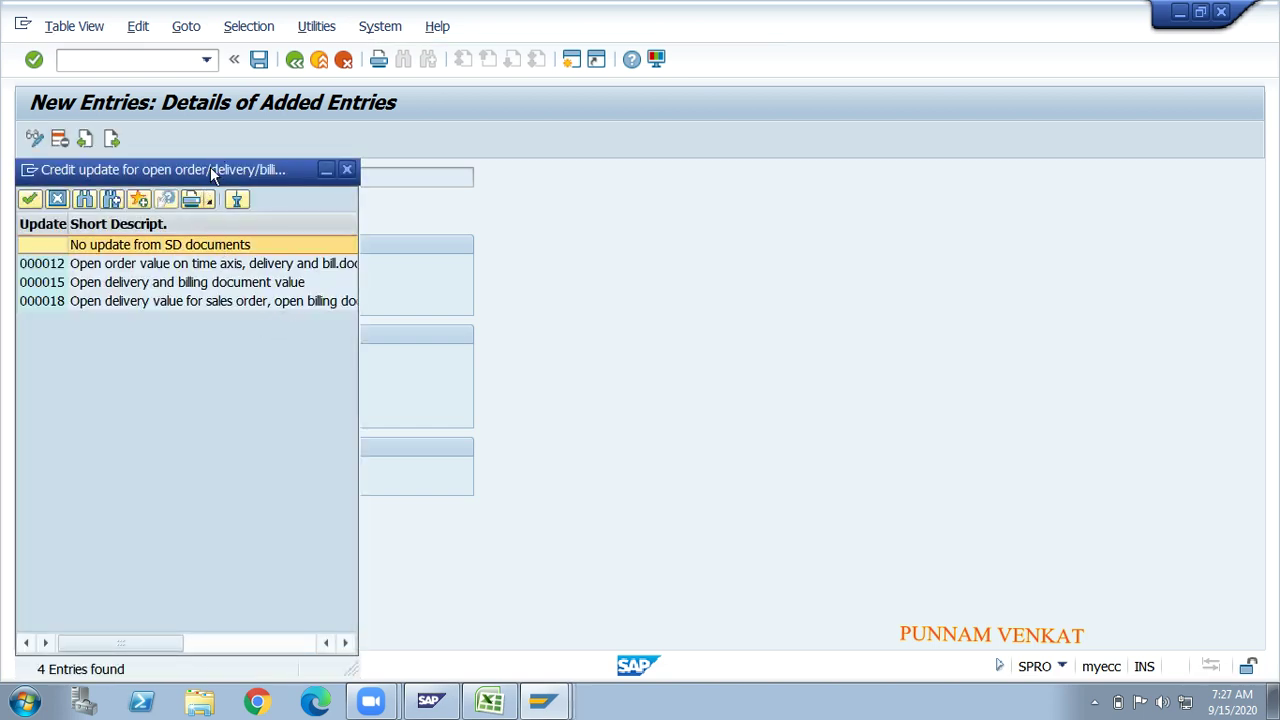
left_click_drag(210, 170, 516, 101)
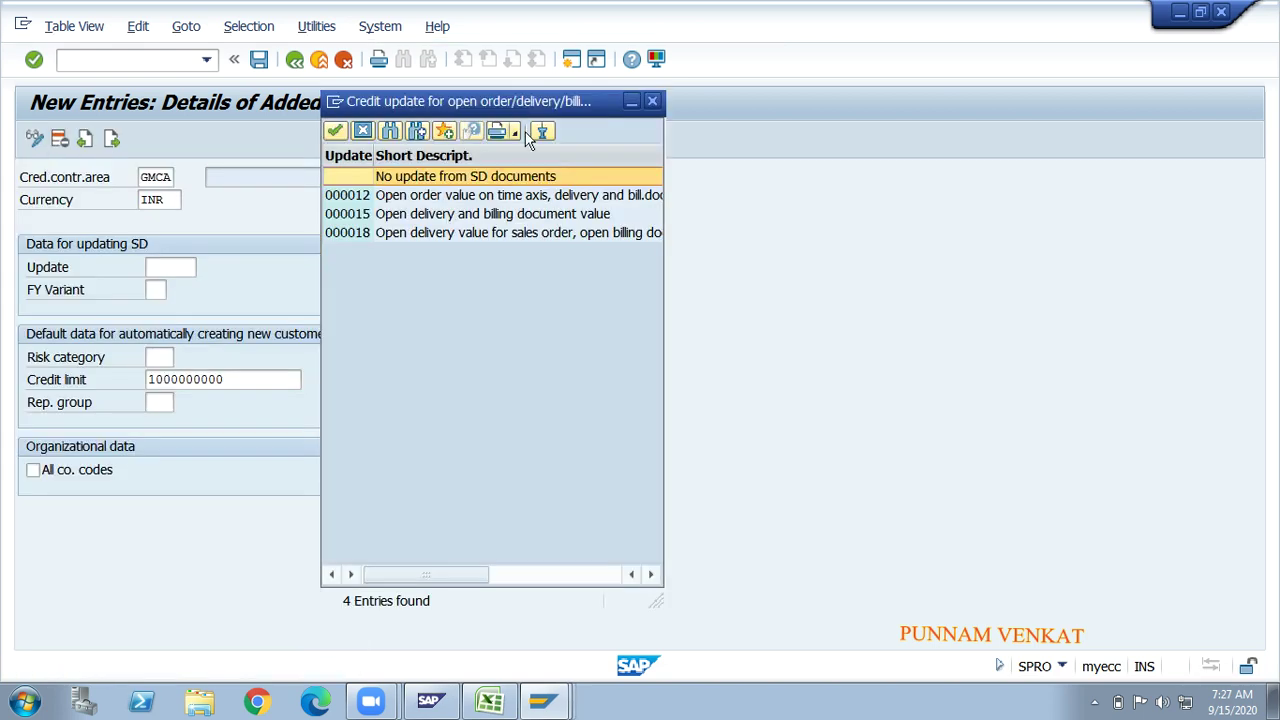
left_click(364, 197)
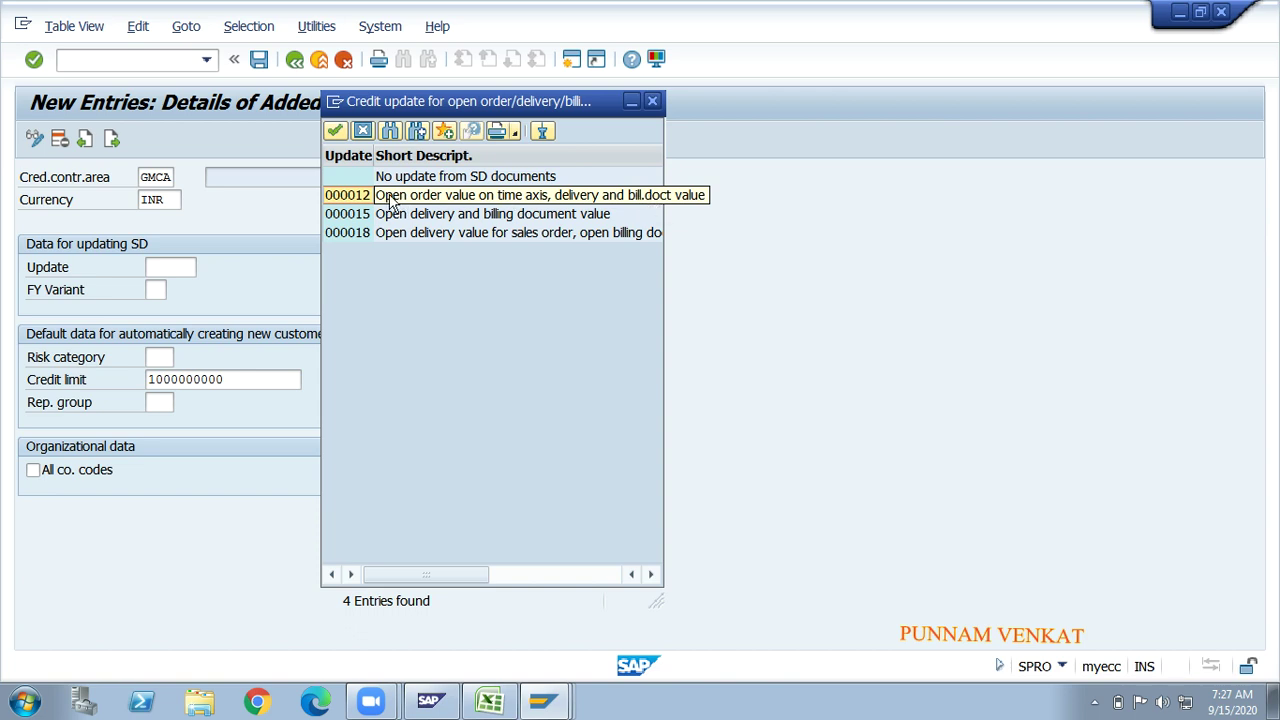
double_click(352, 195)
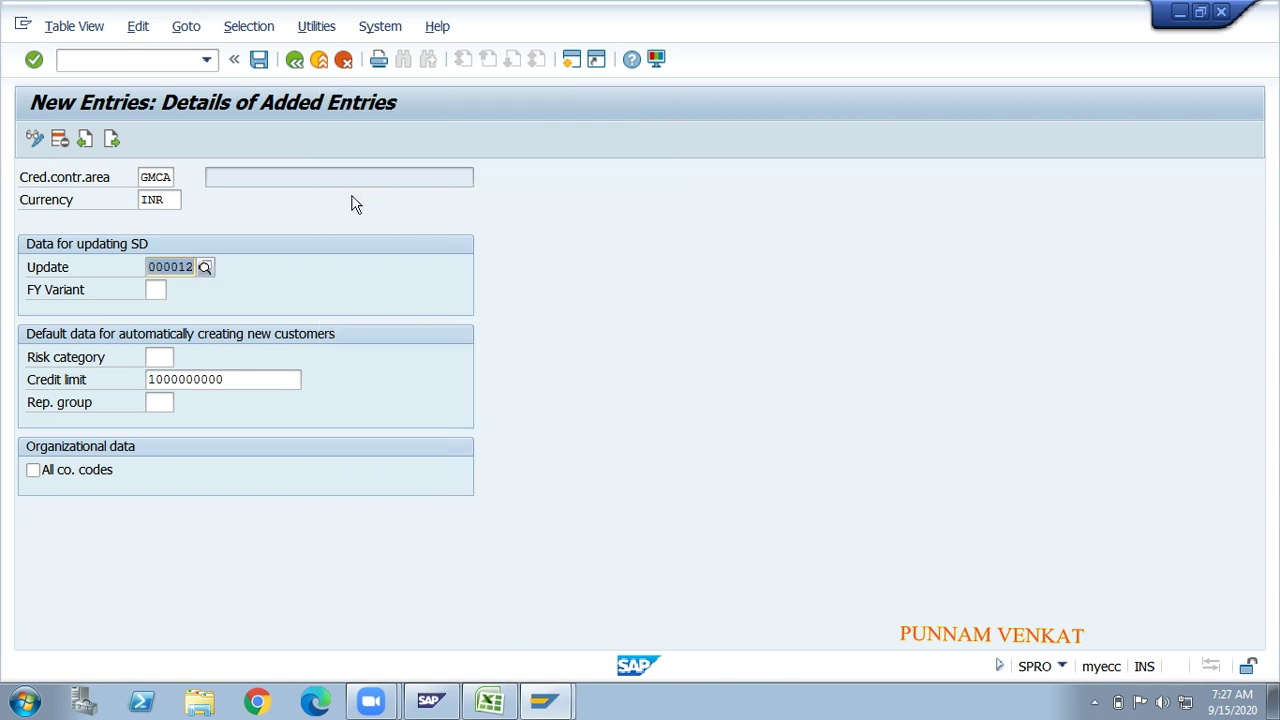
- Save GMCA under the existing GM SAP Implimentation customizing request
left_click(258, 62)
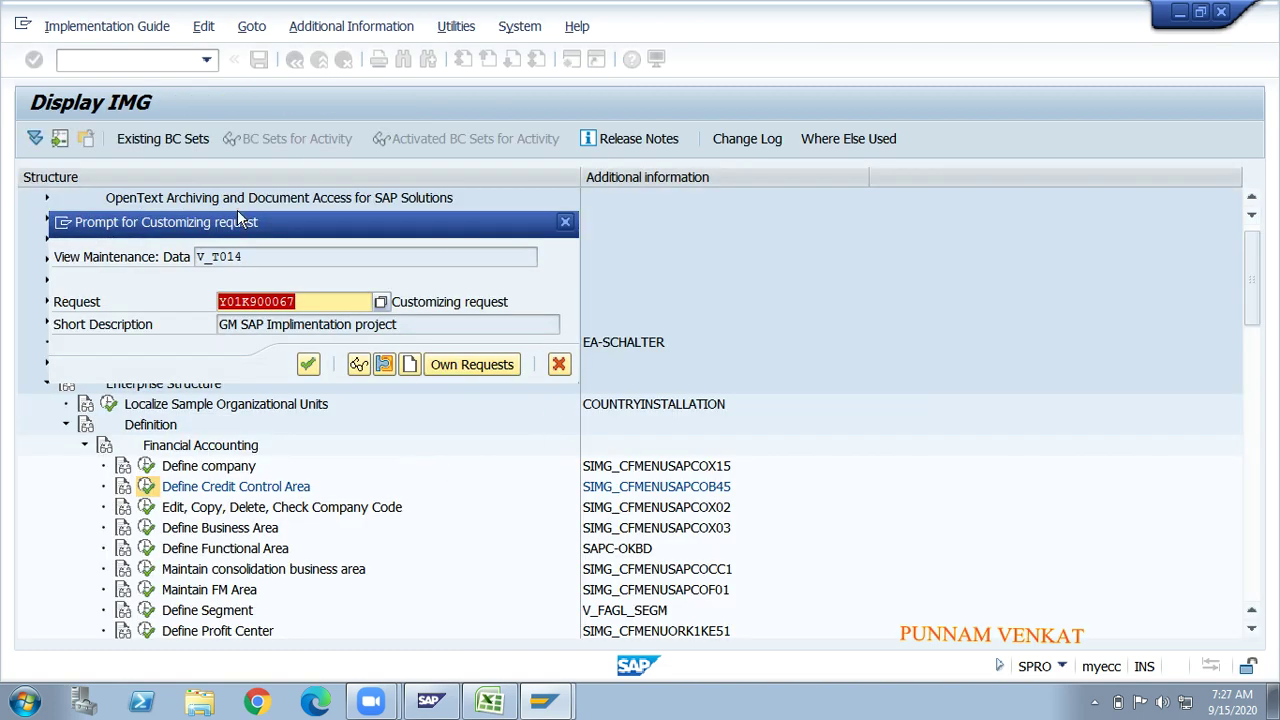
left_click_drag(240, 228, 558, 202)
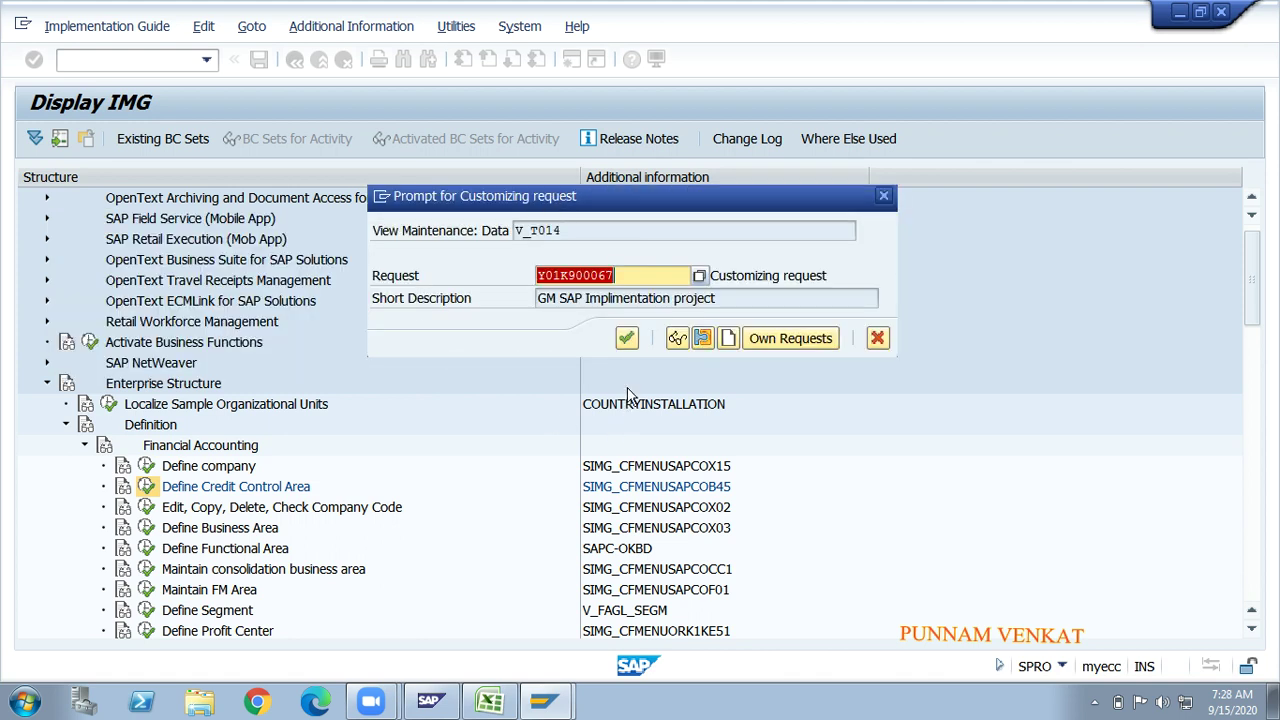
left_click_drag(540, 298, 716, 298)
left_click(740, 298)
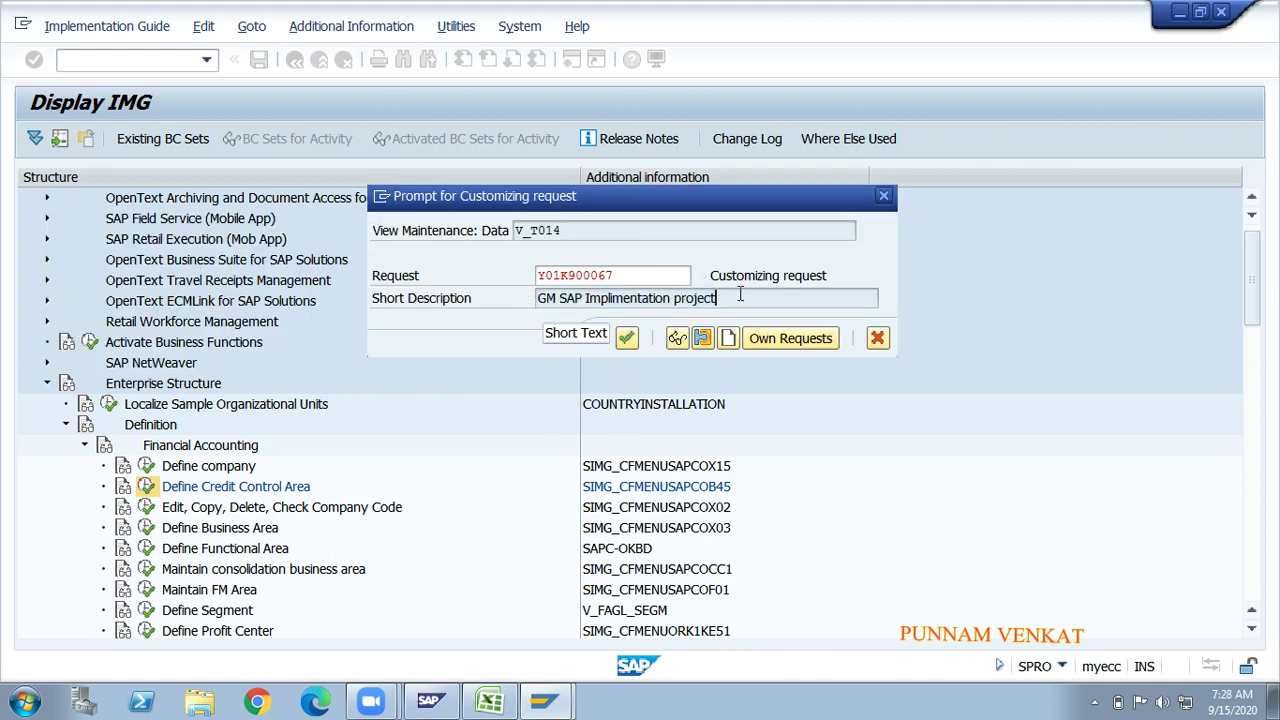
left_click(625, 340)
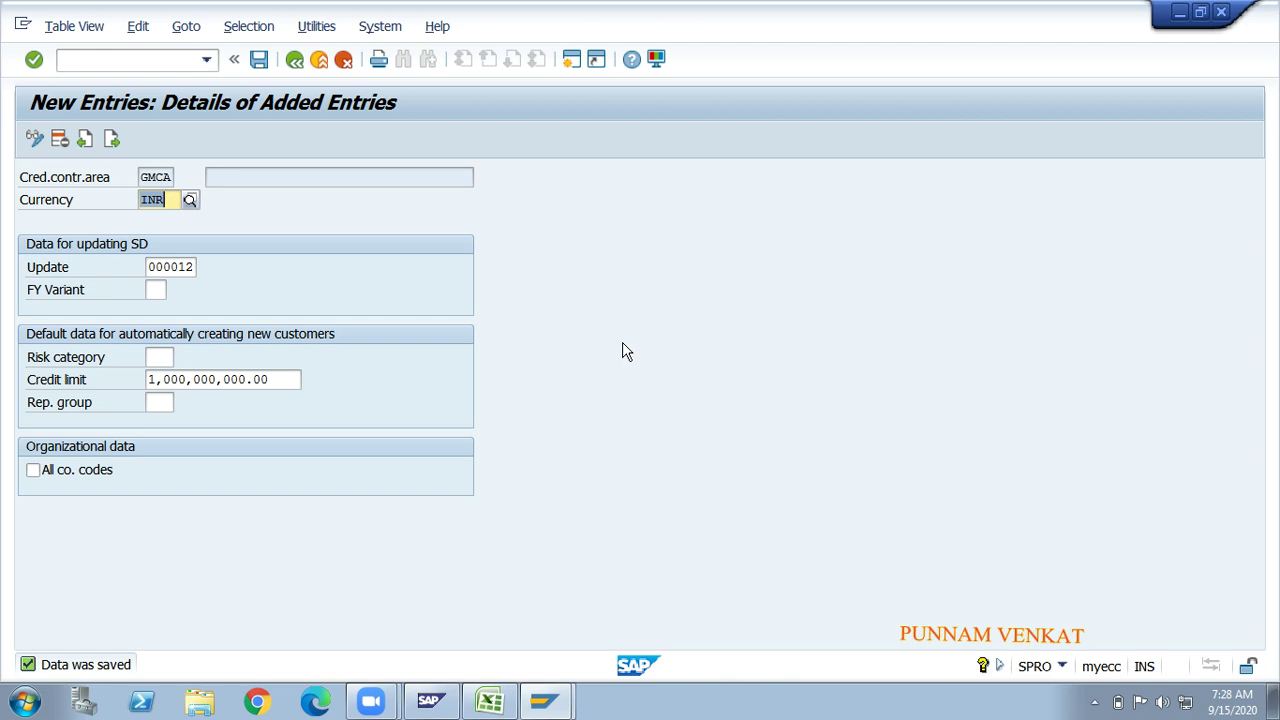
- Check GMCA's saved INR currency, 000012 update rule and credit limit, then go back to the list
left_click(155, 177)
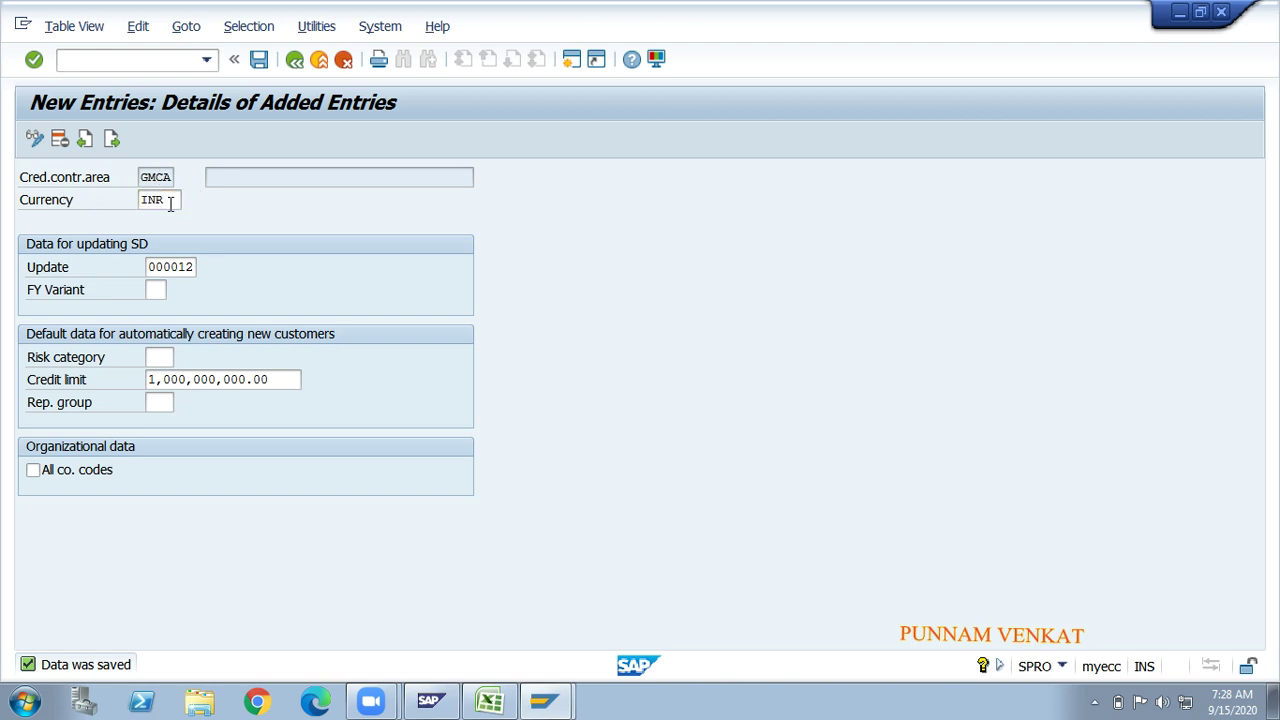
left_click(170, 203)
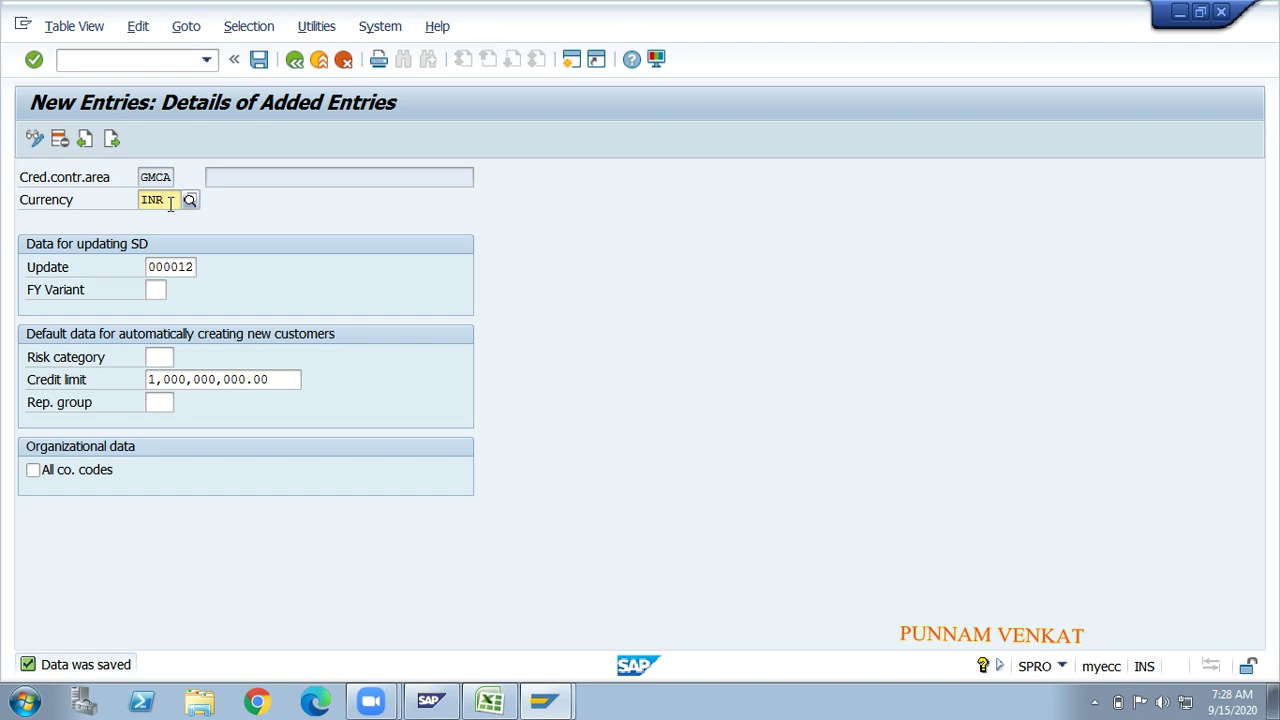
left_click(170, 268)
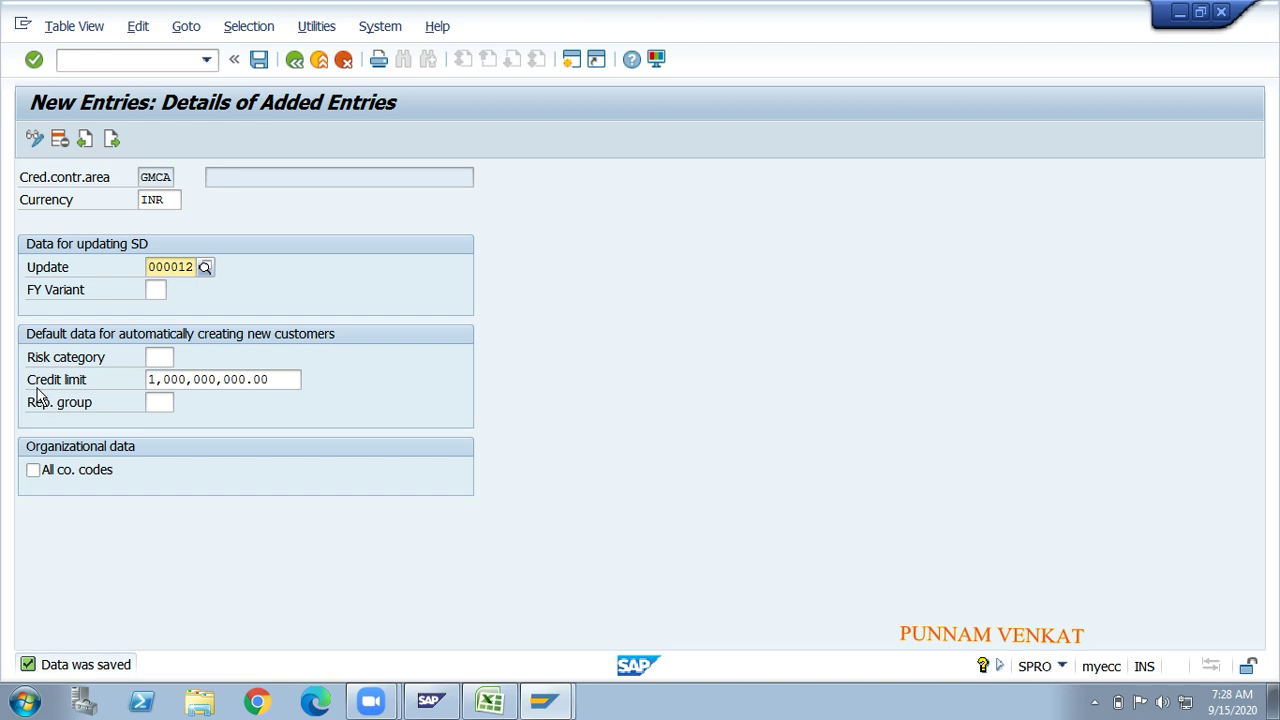
left_click(271, 380)
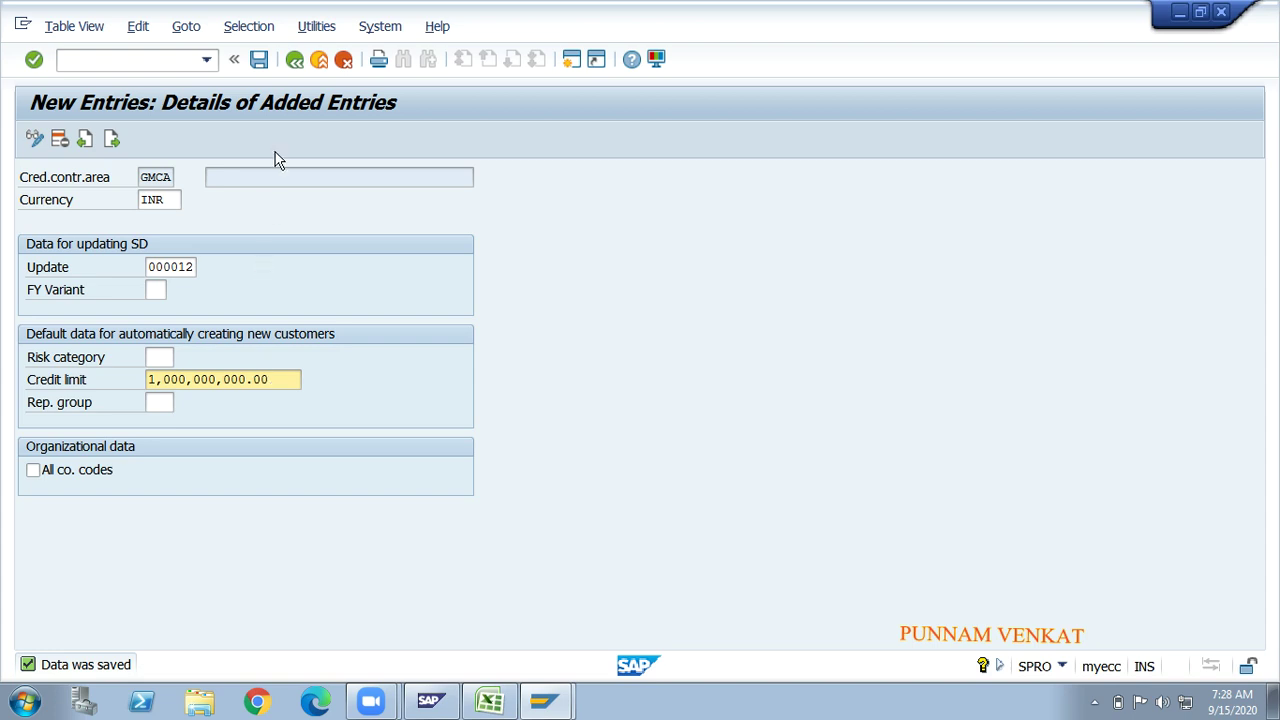
left_click(294, 60)
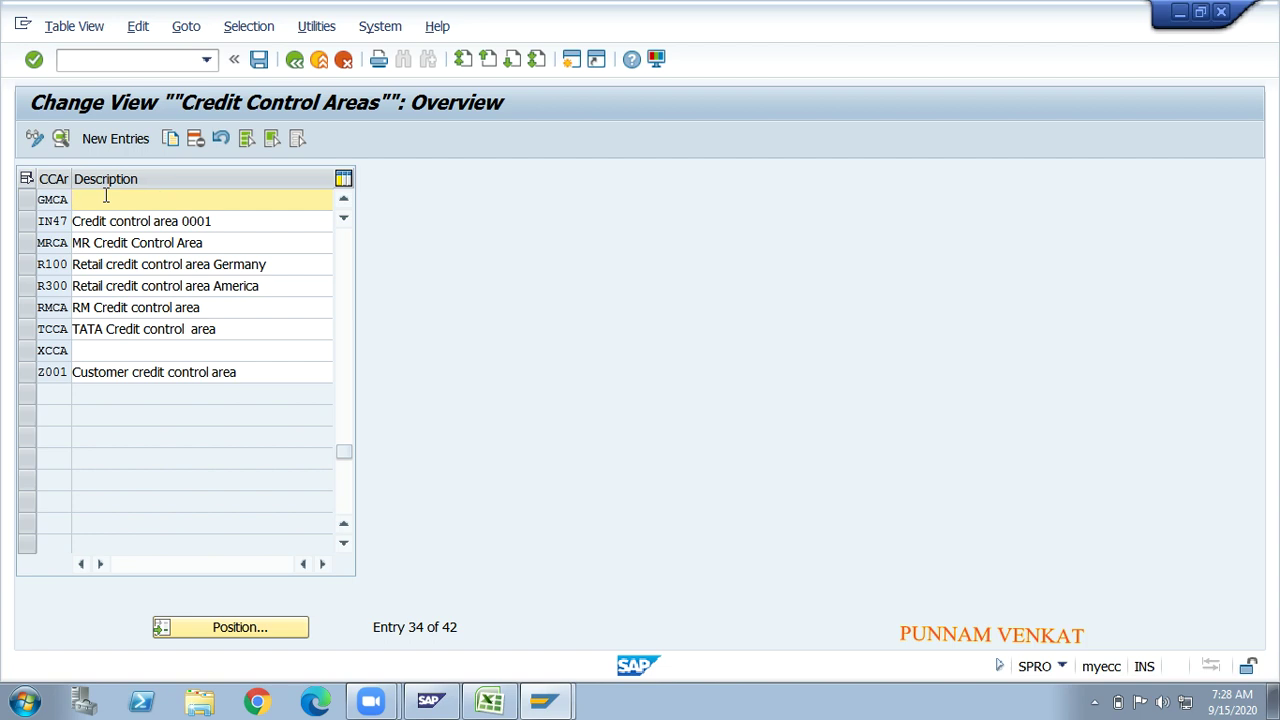
- Enter 'GM Credit Control Area' as the GMCA description and save the table
type("GM Credit Control Area")
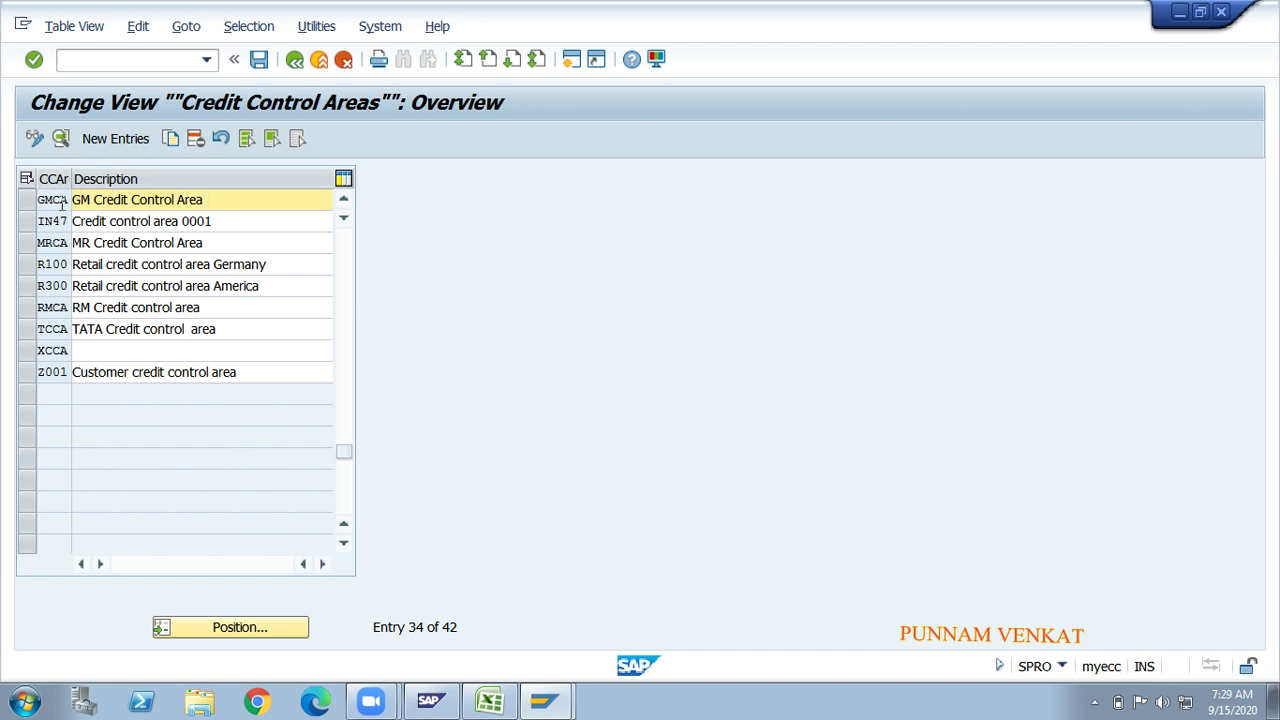
left_click(26, 201)
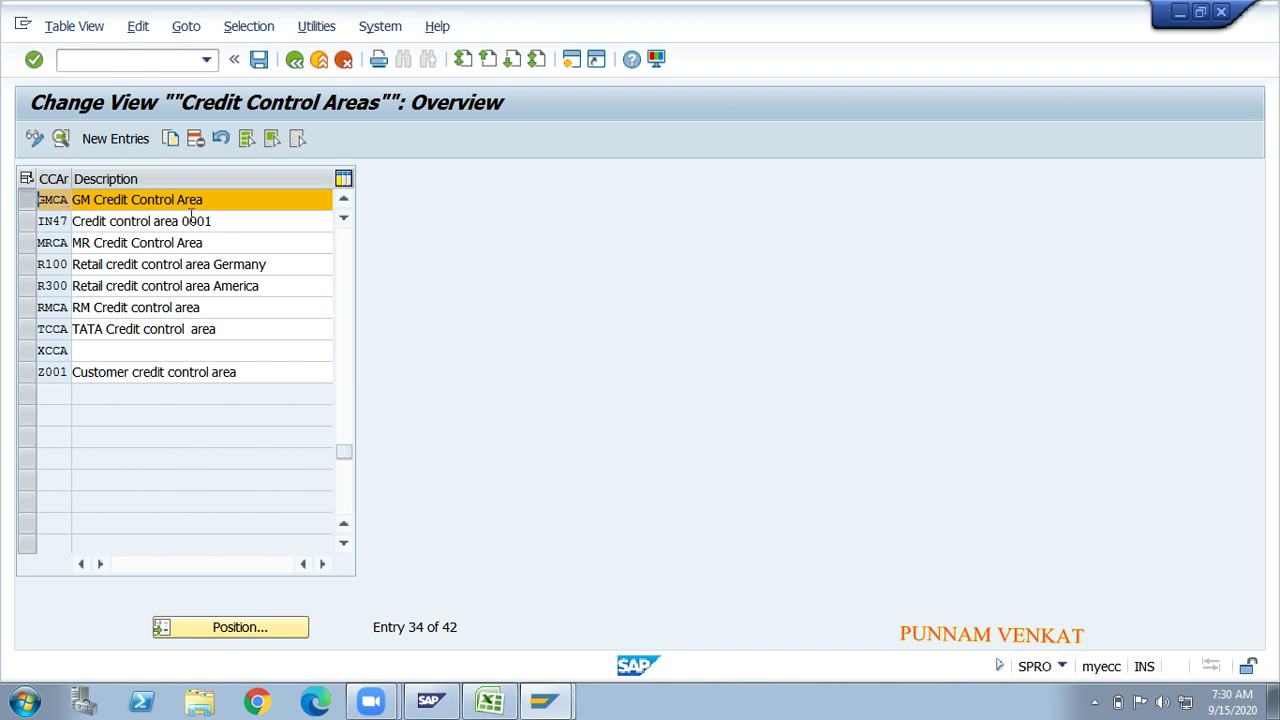
left_click(259, 62)
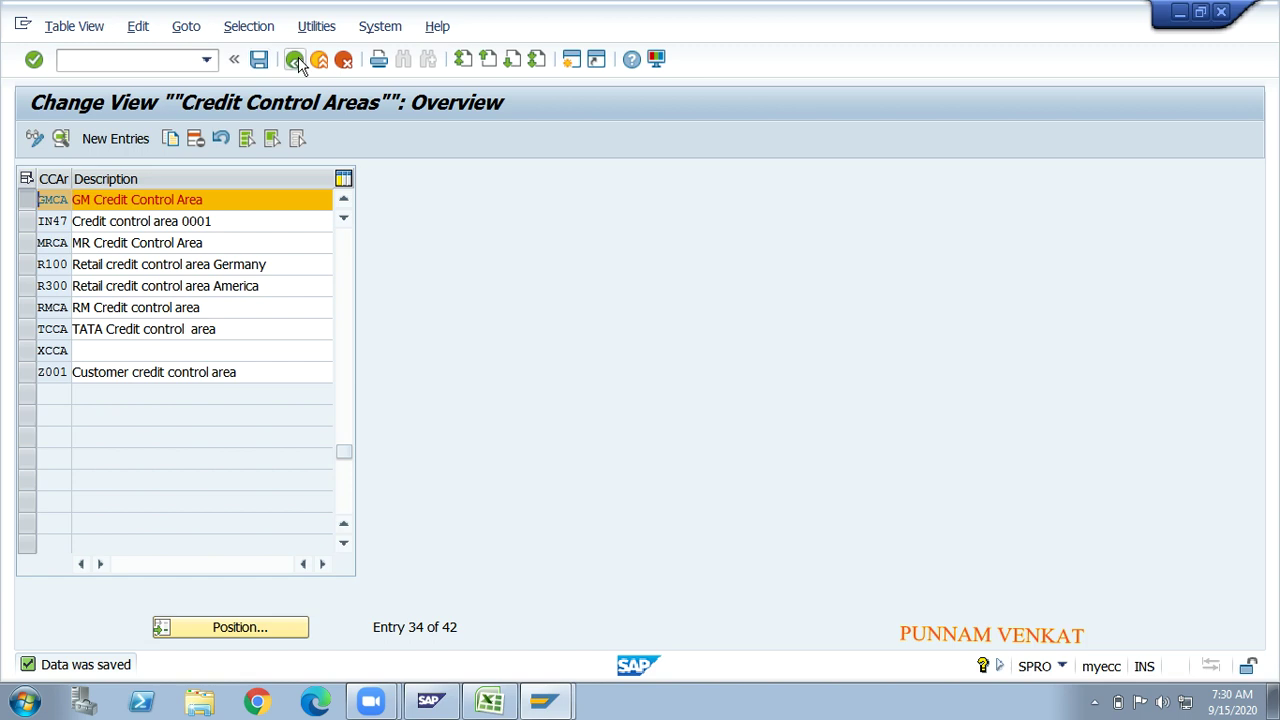
- Return to Display IMG and select the Define Business Area activity under Financial Accounting
left_click(297, 60)
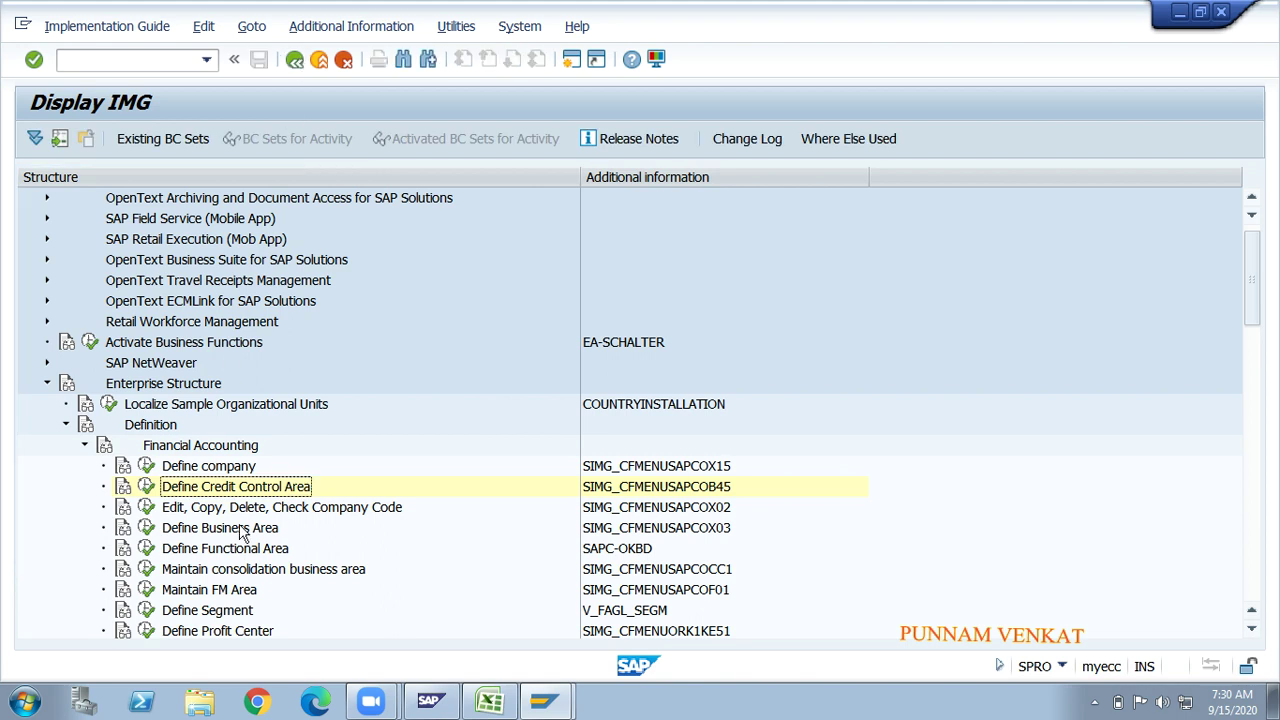
left_click(216, 530)
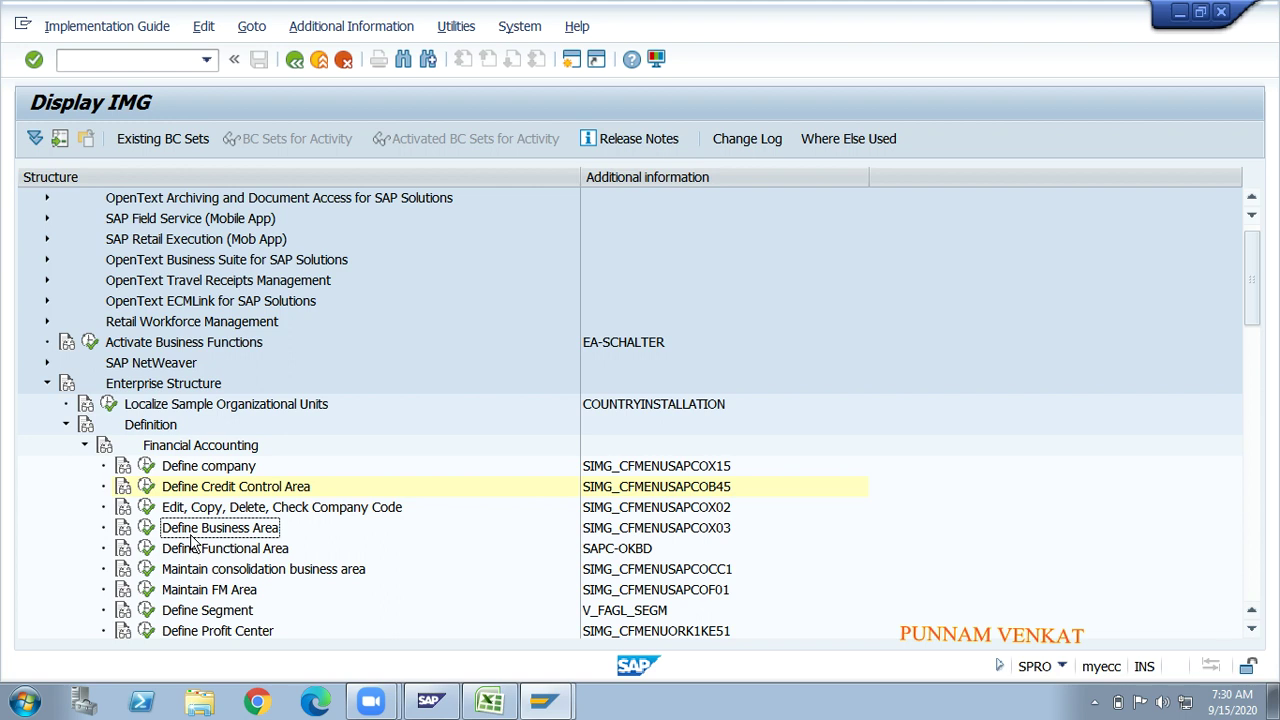
key("alt+Tab")
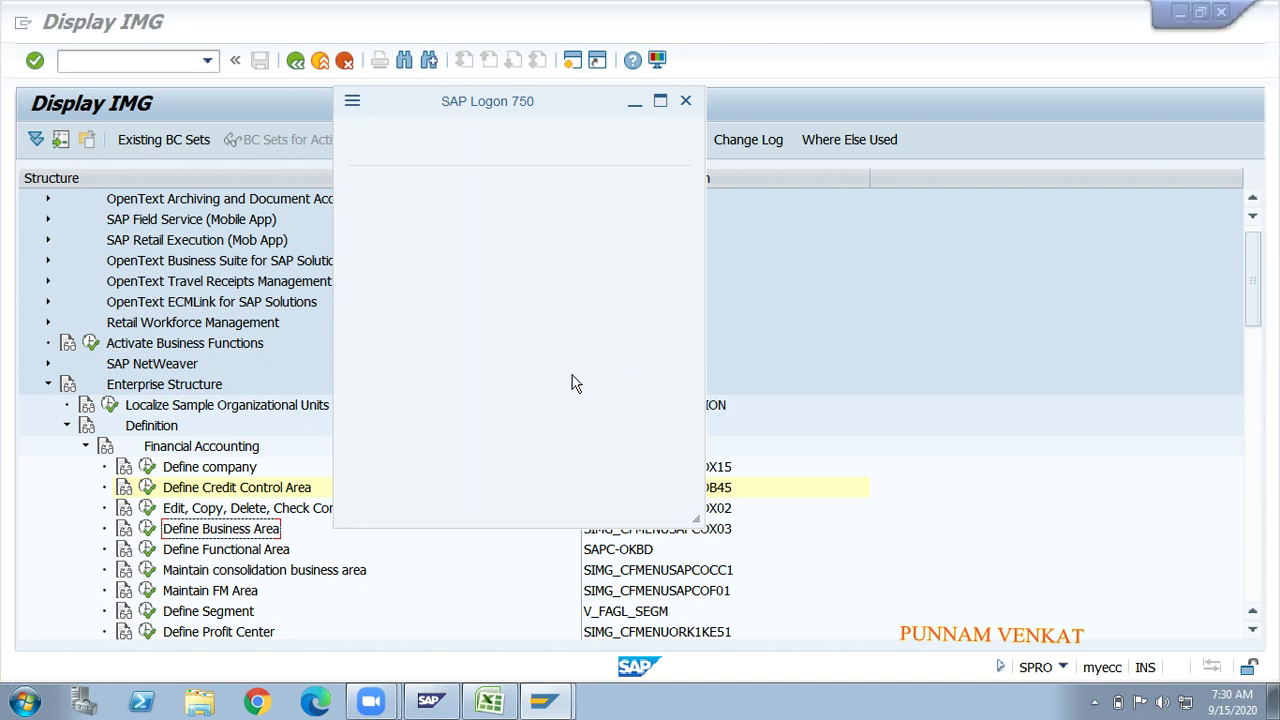
- Switch from SAP to the GM Enterprice stracture workbook in Excel
key("alt+Tab")
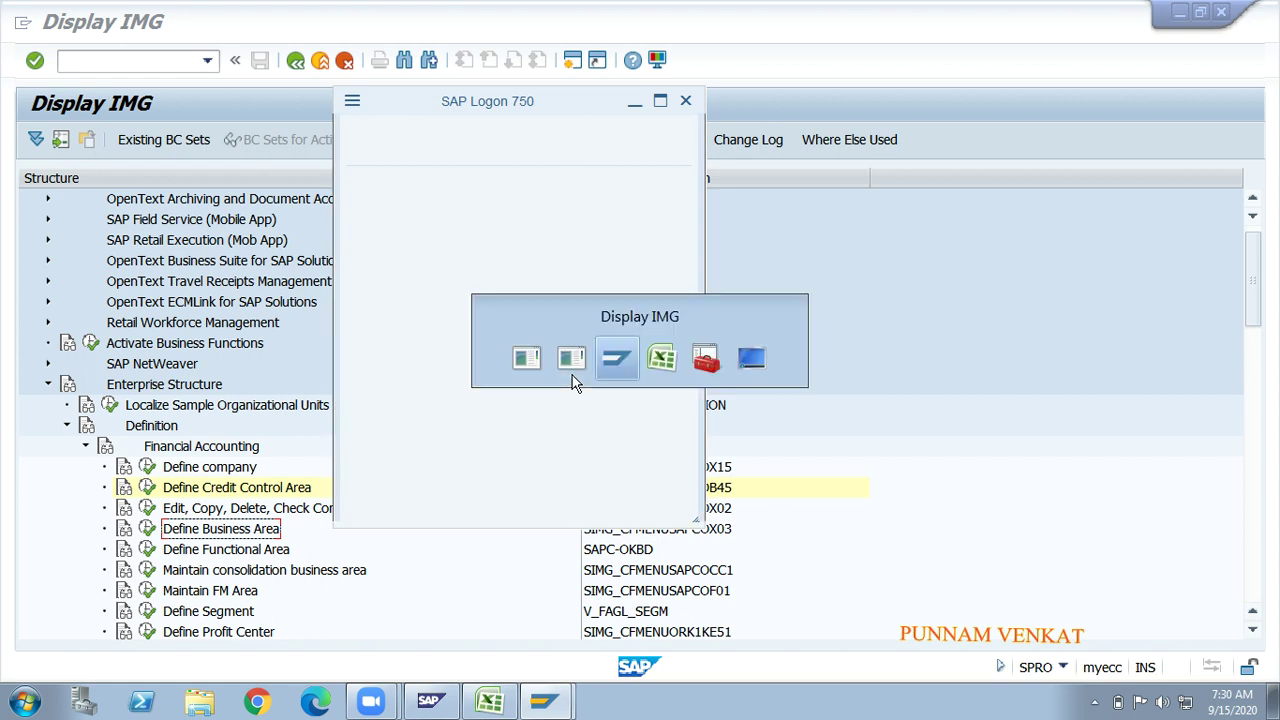
key("alt+Tab")
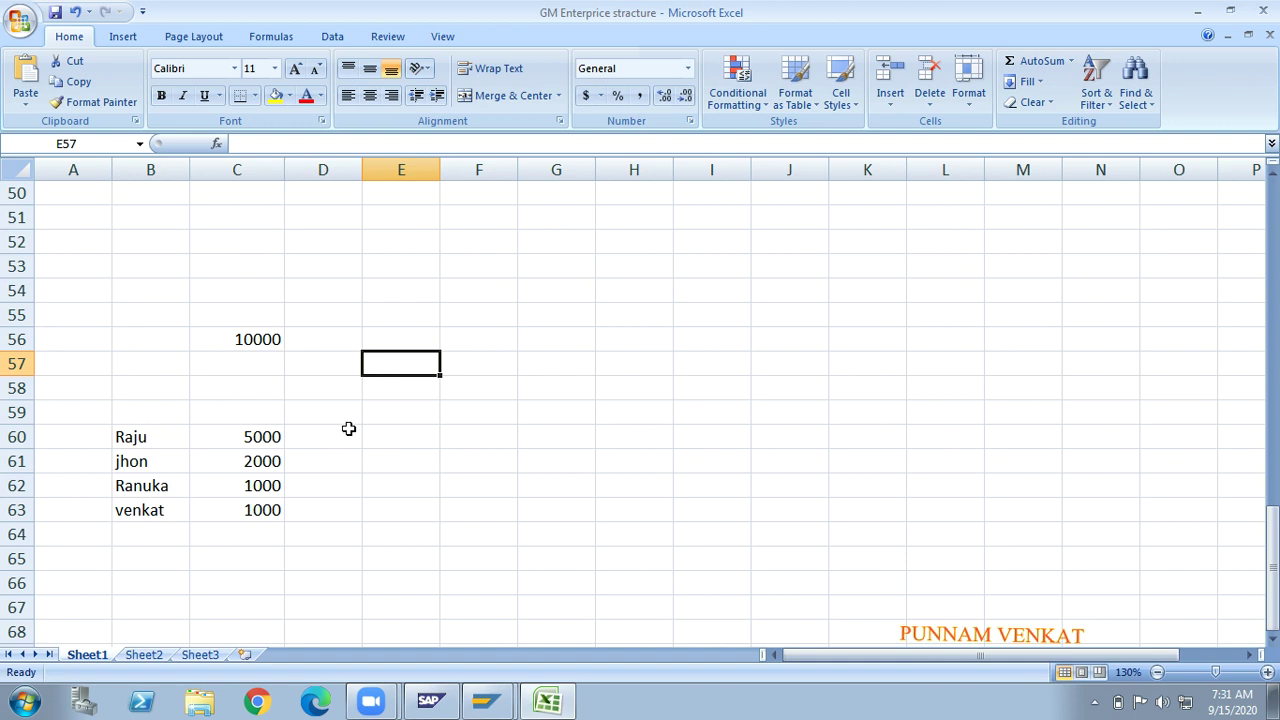
- Move from the lower cells around B60 and F54 up to the top of Sheet1
key("Down")
key("Down")
key("Down")
key("Left")
key("Left")
key("Left")
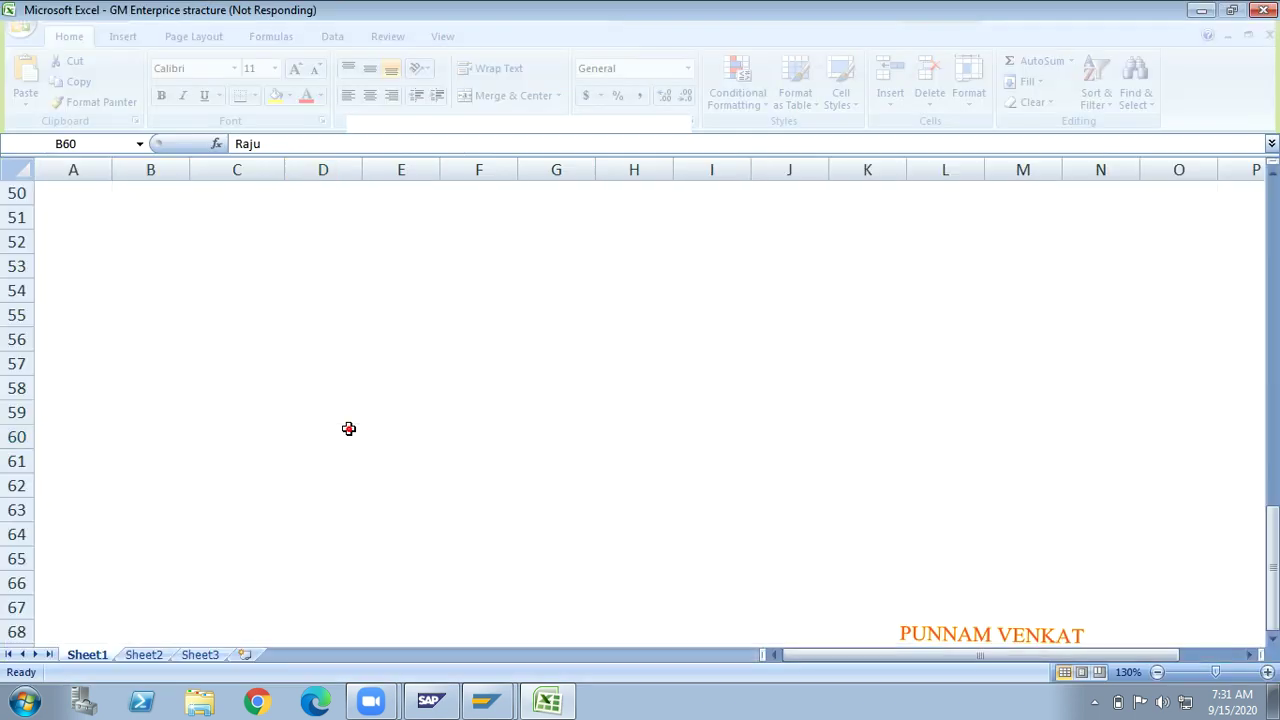
left_click(348, 430)
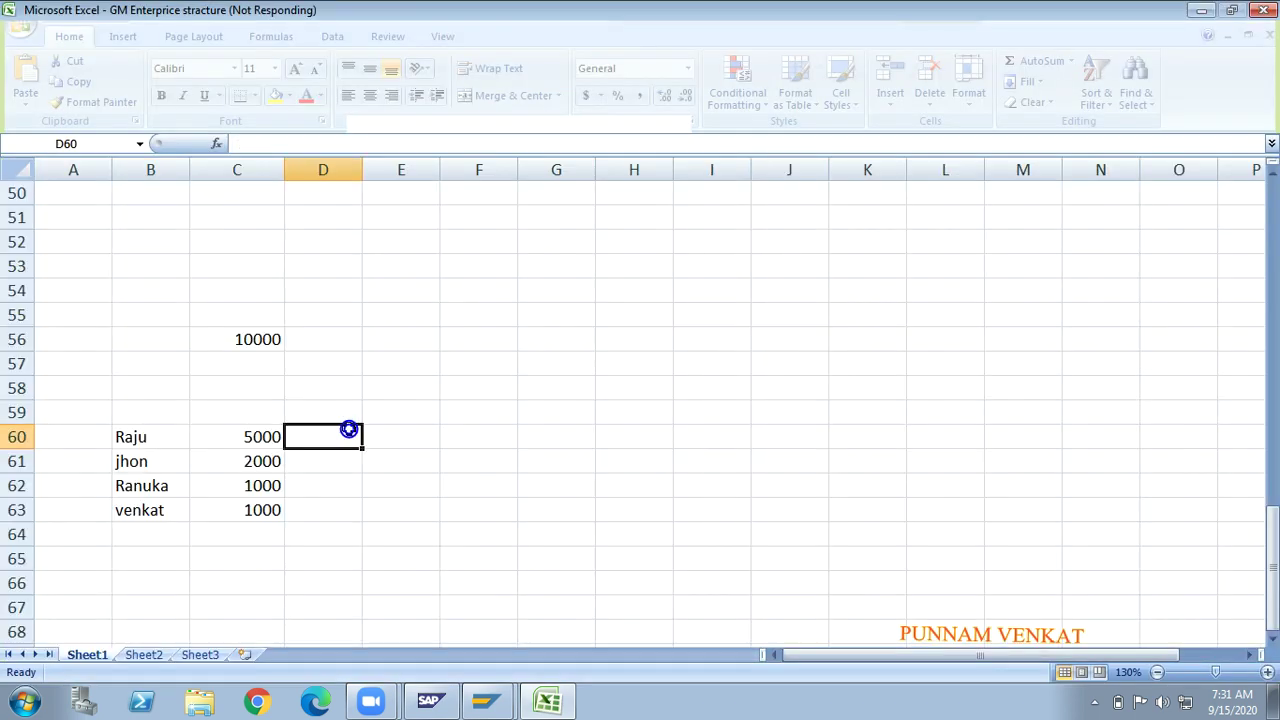
left_click(489, 280)
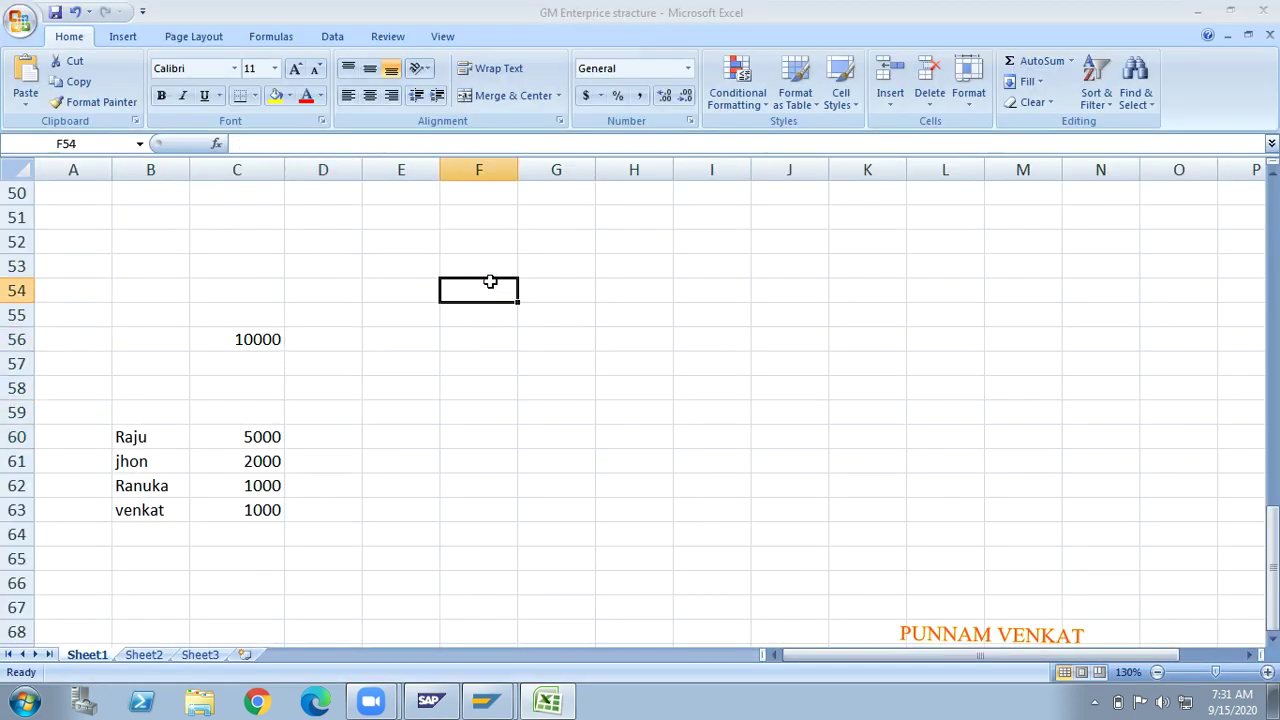
key("Up")
key("Up")
key("Up")
key("Up")
key("Up")
key("Up")
key("Up")
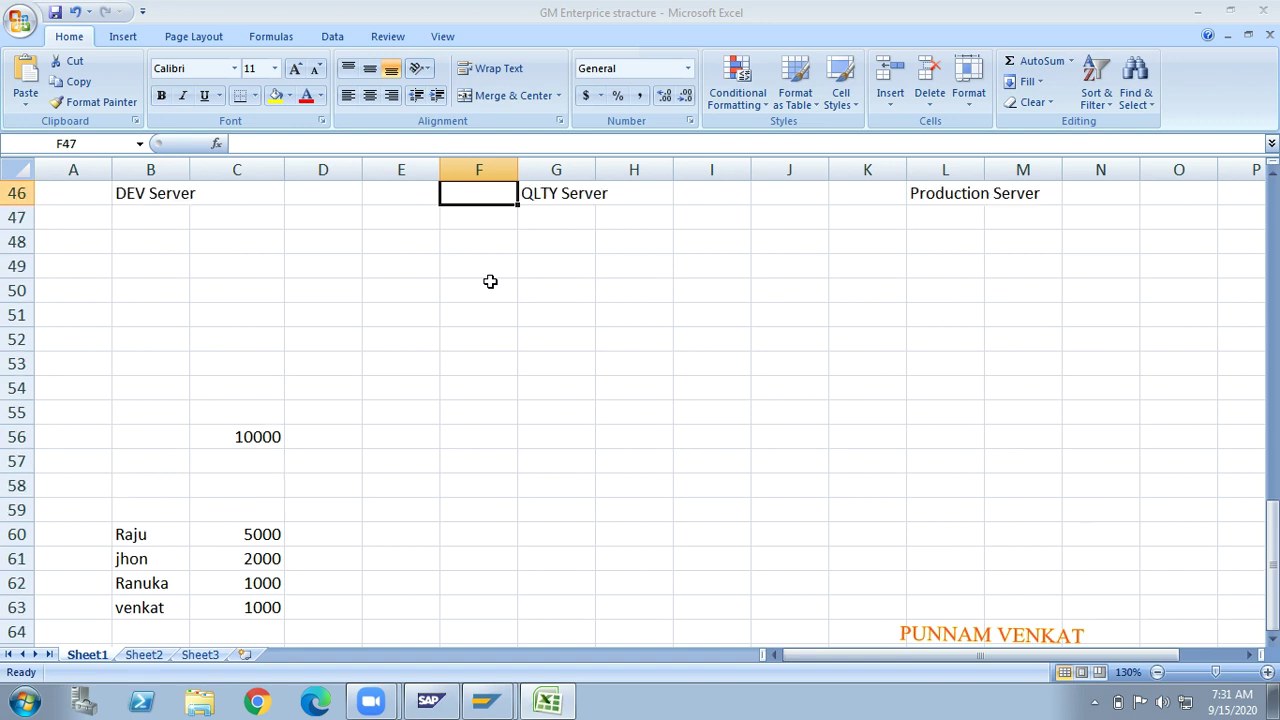
key("Up")
key("Up")
key("Up")
key("Up")
key("Up")
key("Up")
key("Up")
key("Up")
key("Up")
key("Up")
key("Up")
key("Up")
key("Up")
key("Up")
key("Up")
key("Up")
key("Up")
key("Up")
key("Up")
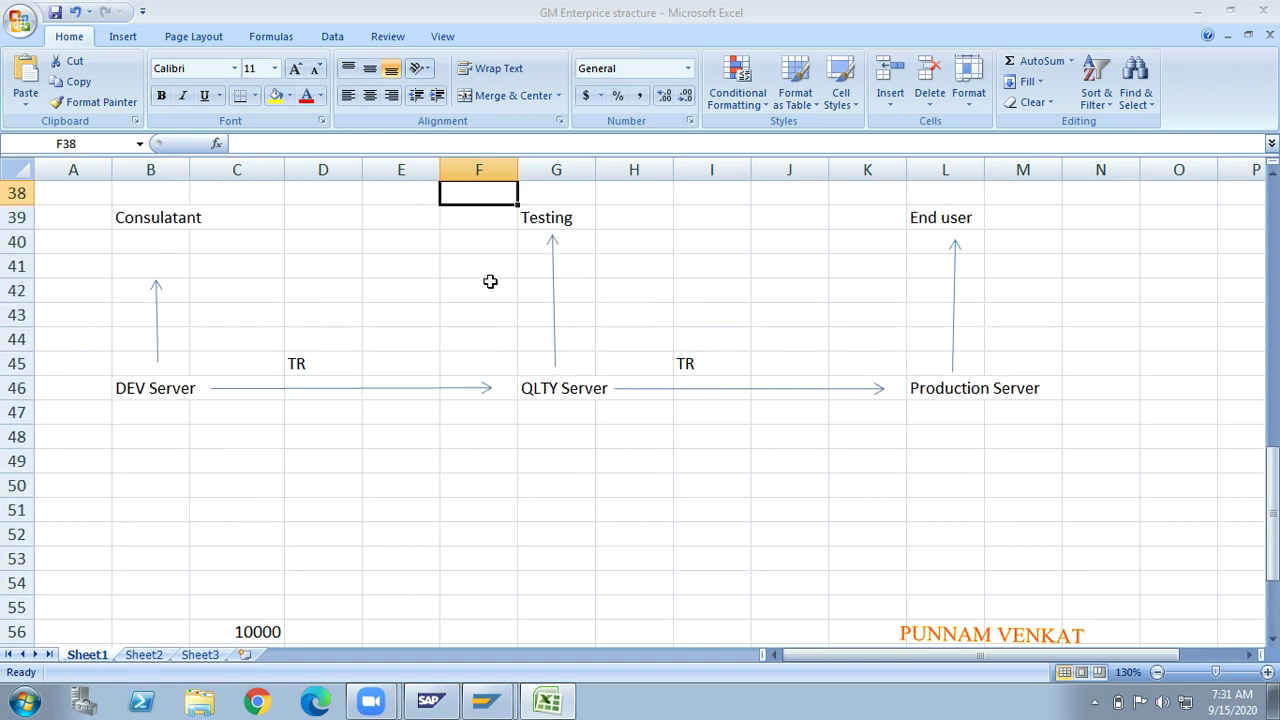
key("Up")
key("Up")
key("Up")
key("Up")
key("Up")
key("Up")
key("Up")
key("Up")
key("Up")
key("Up")
key("Up")
key("Up")
key("Up")
key("Up")
key("Up")
key("Up")
key("Up")
key("Up")
key("Up")
key("Up")
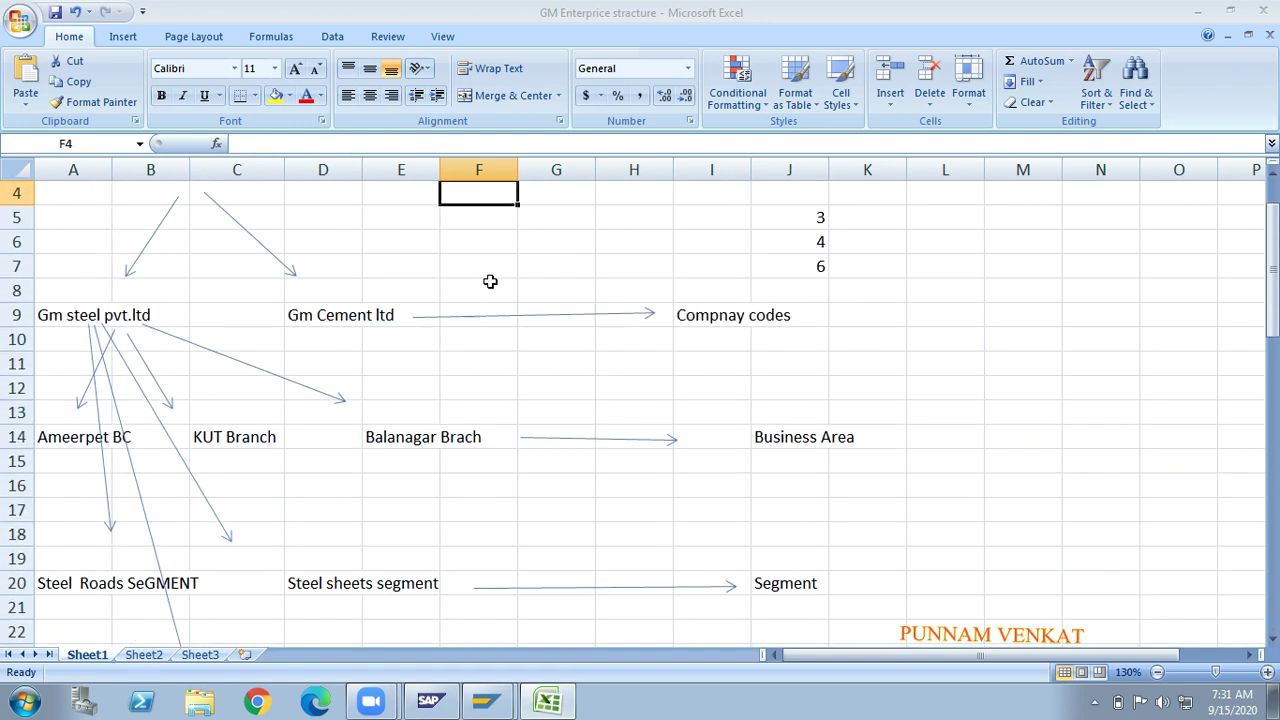
key("Left")
key("Left")
key("Left")
key("Left")
key("Left")
key("Up")
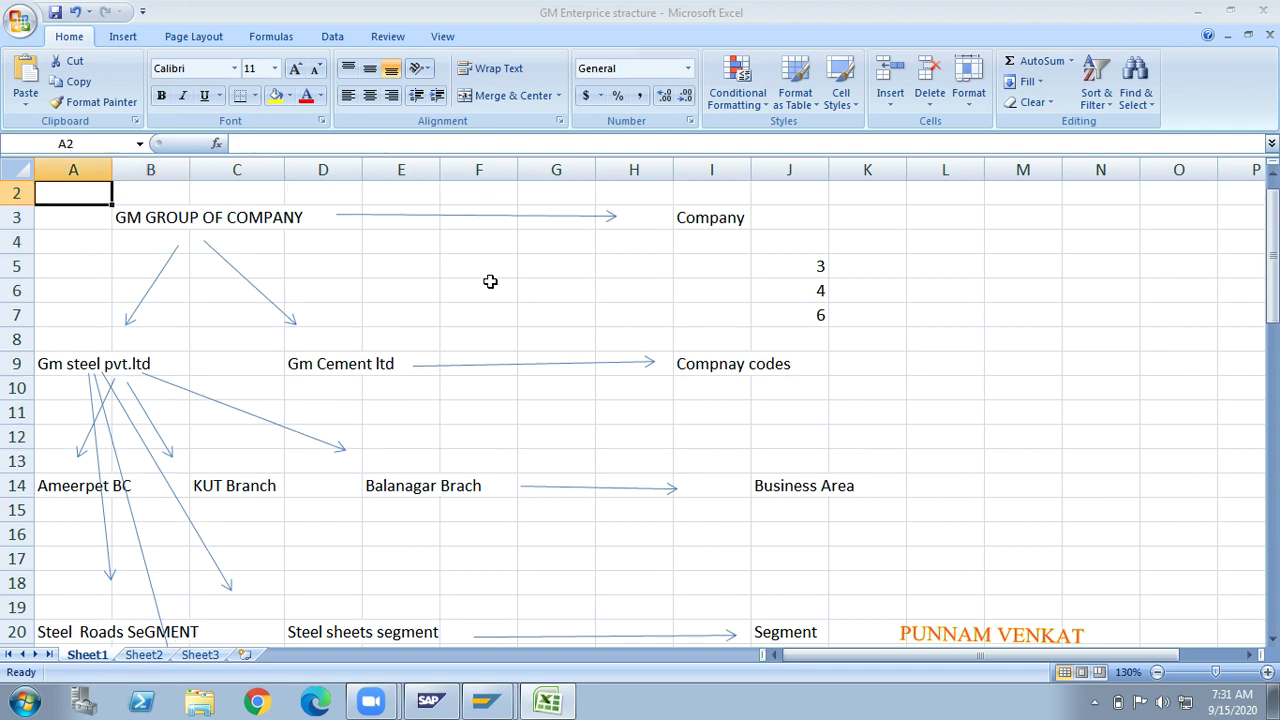
- Review the GM GROUP OF COMPANY heading and the Ameerpet BC, KUT and Balanagar business areas
left_click(174, 220)
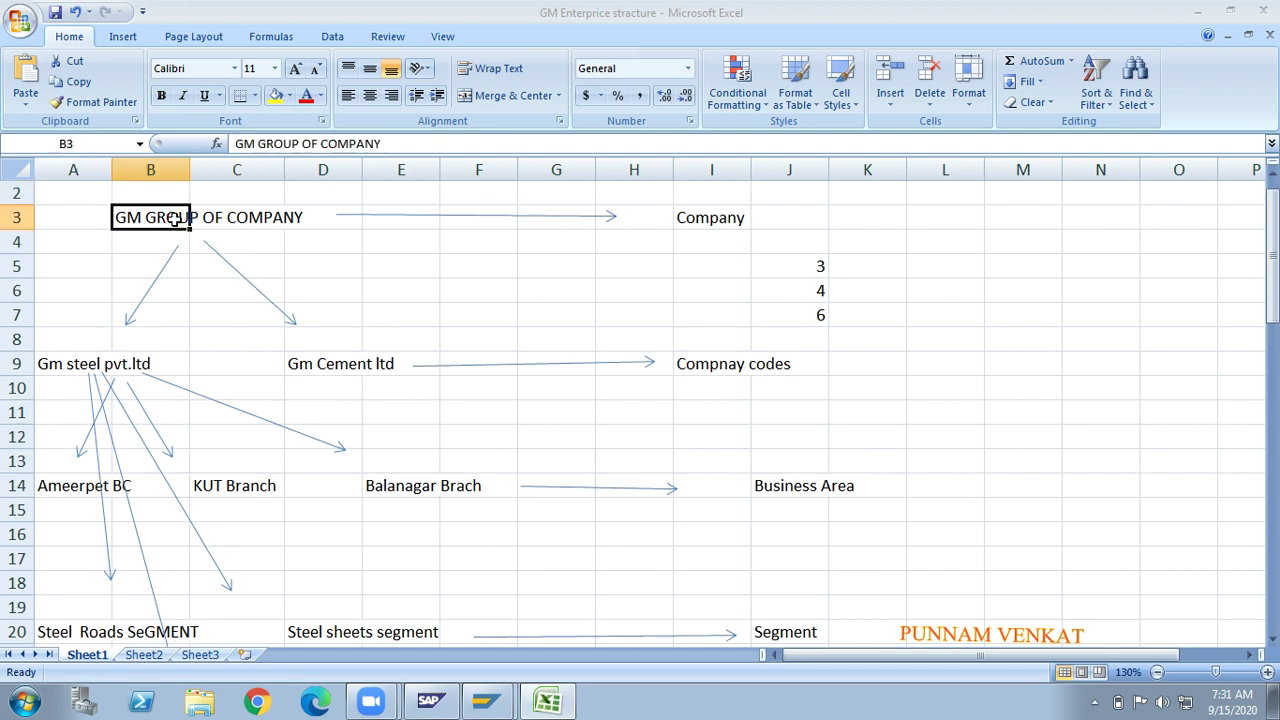
left_click(82, 380)
left_click(70, 488)
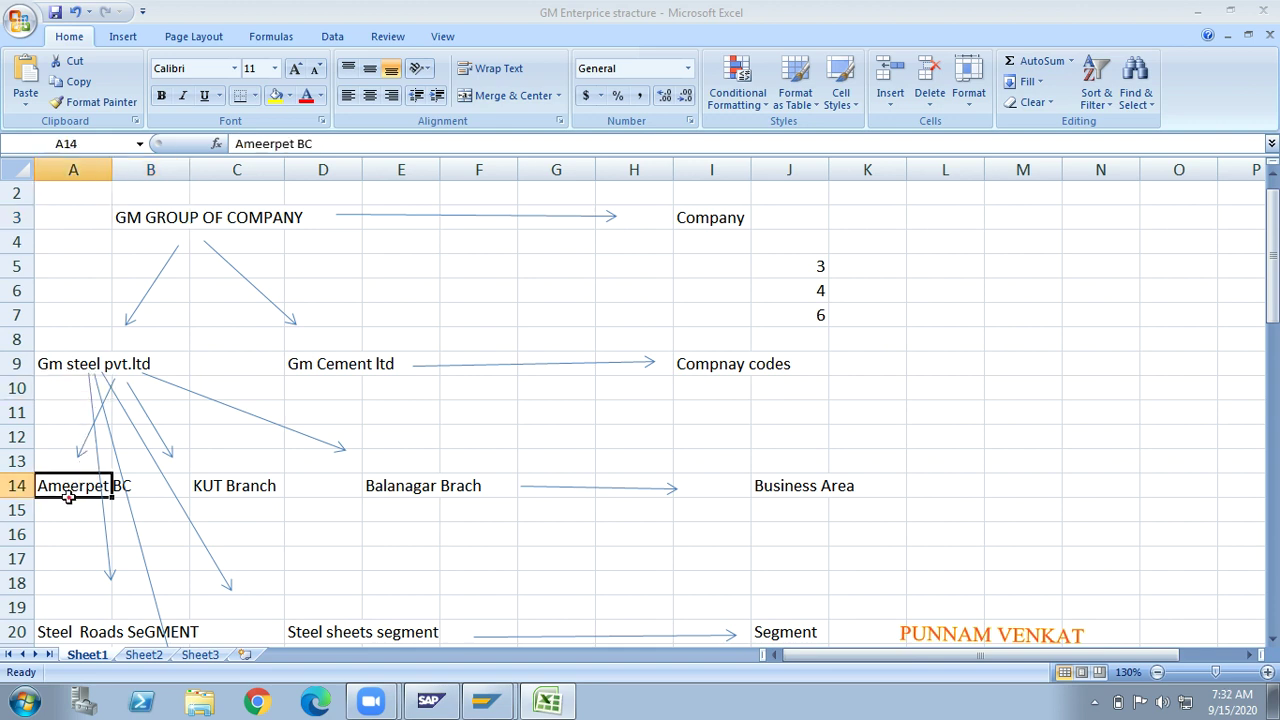
left_click(221, 484)
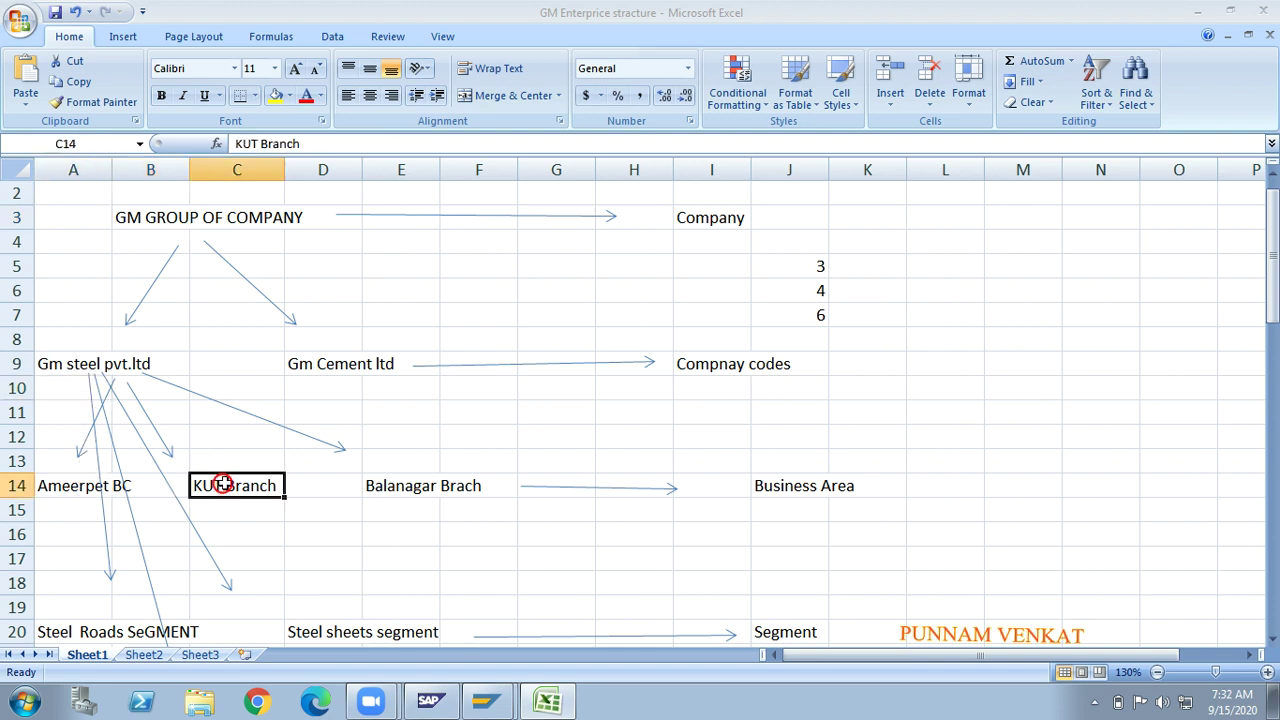
left_click(409, 483)
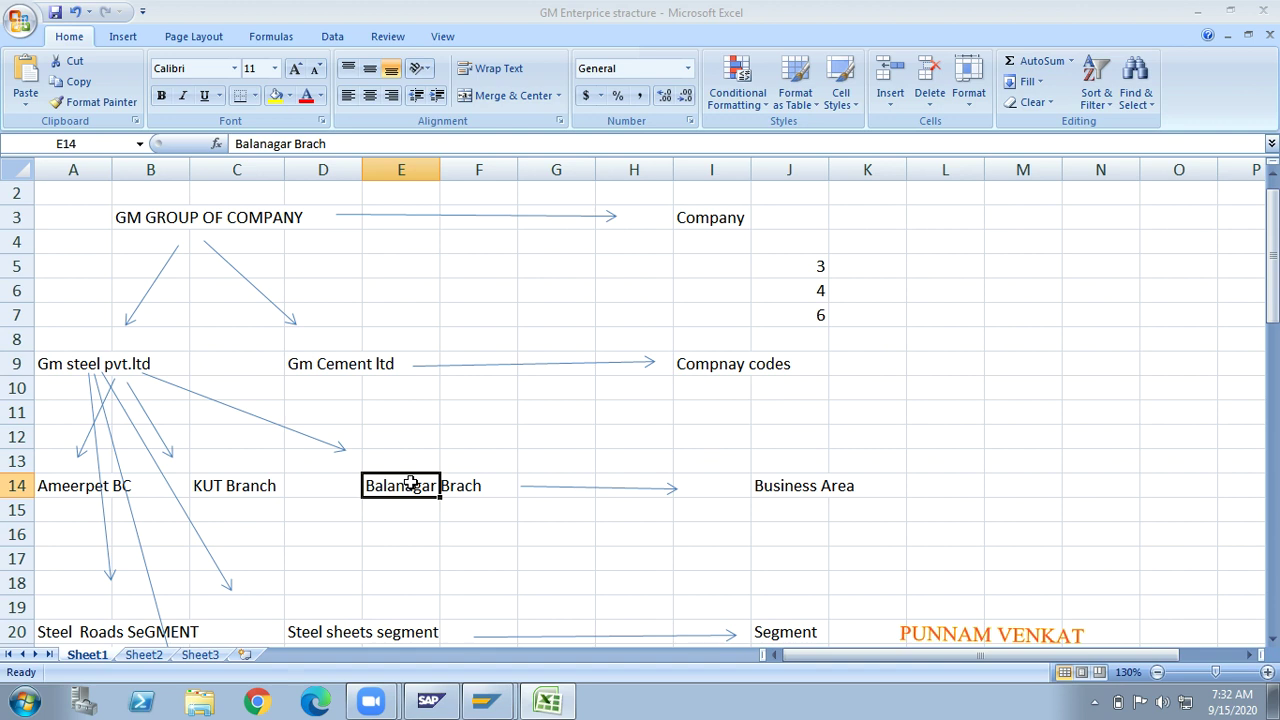
left_click(105, 357)
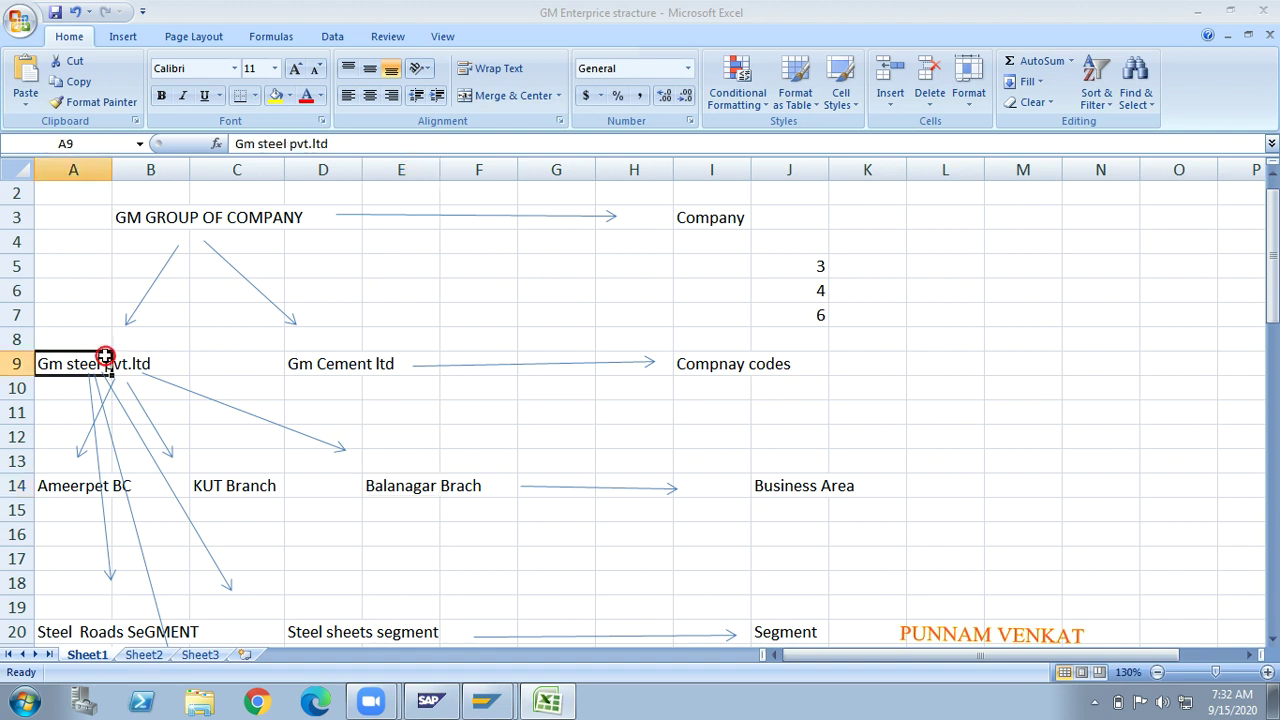
left_click(72, 486)
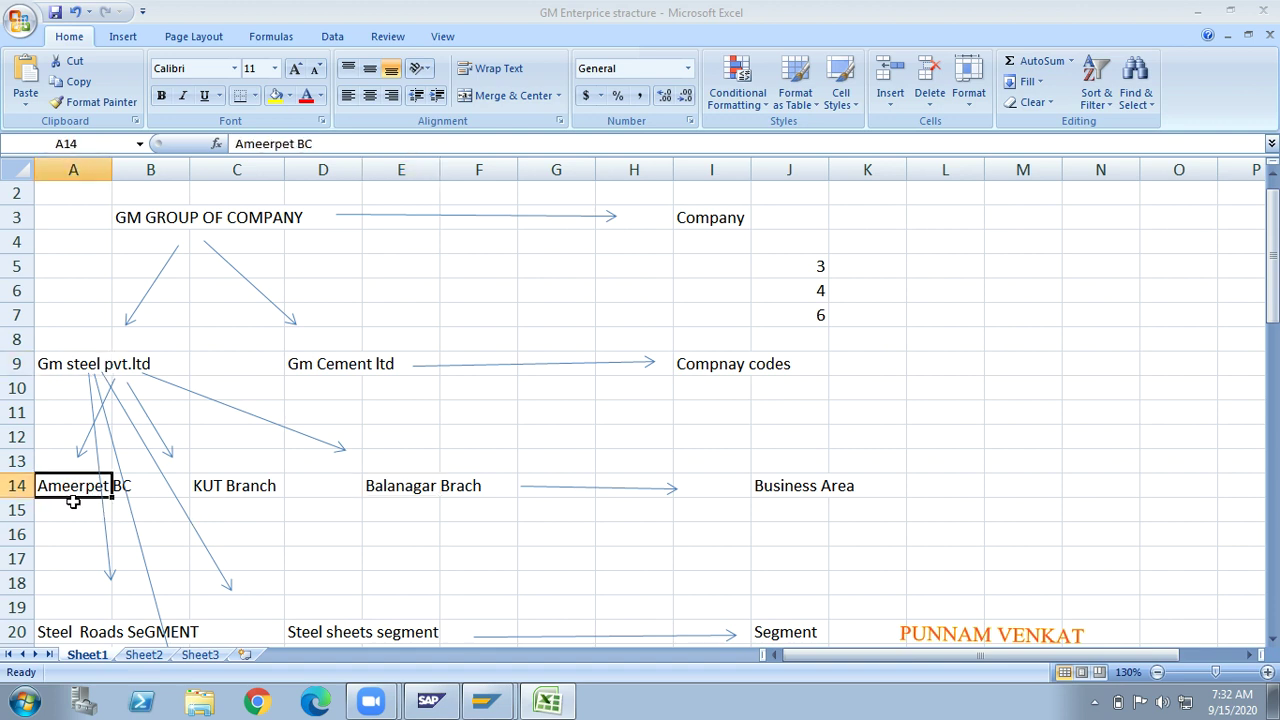
left_click(225, 492)
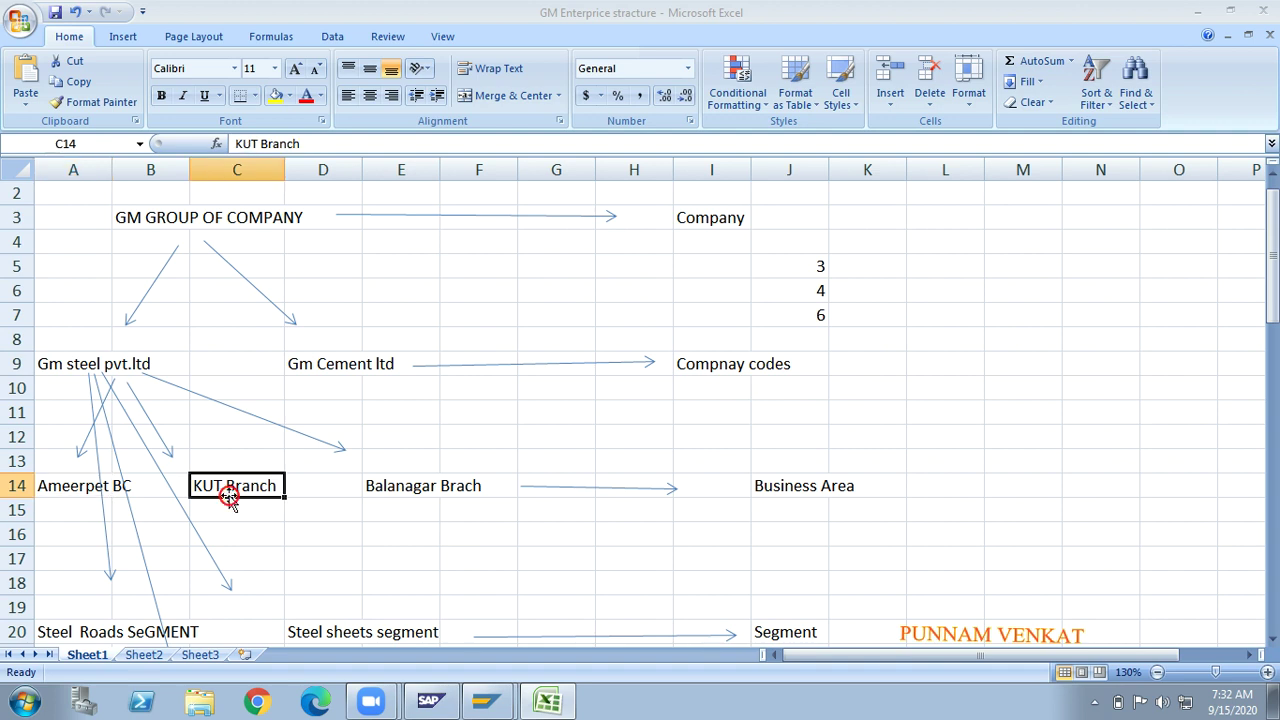
left_click(401, 492)
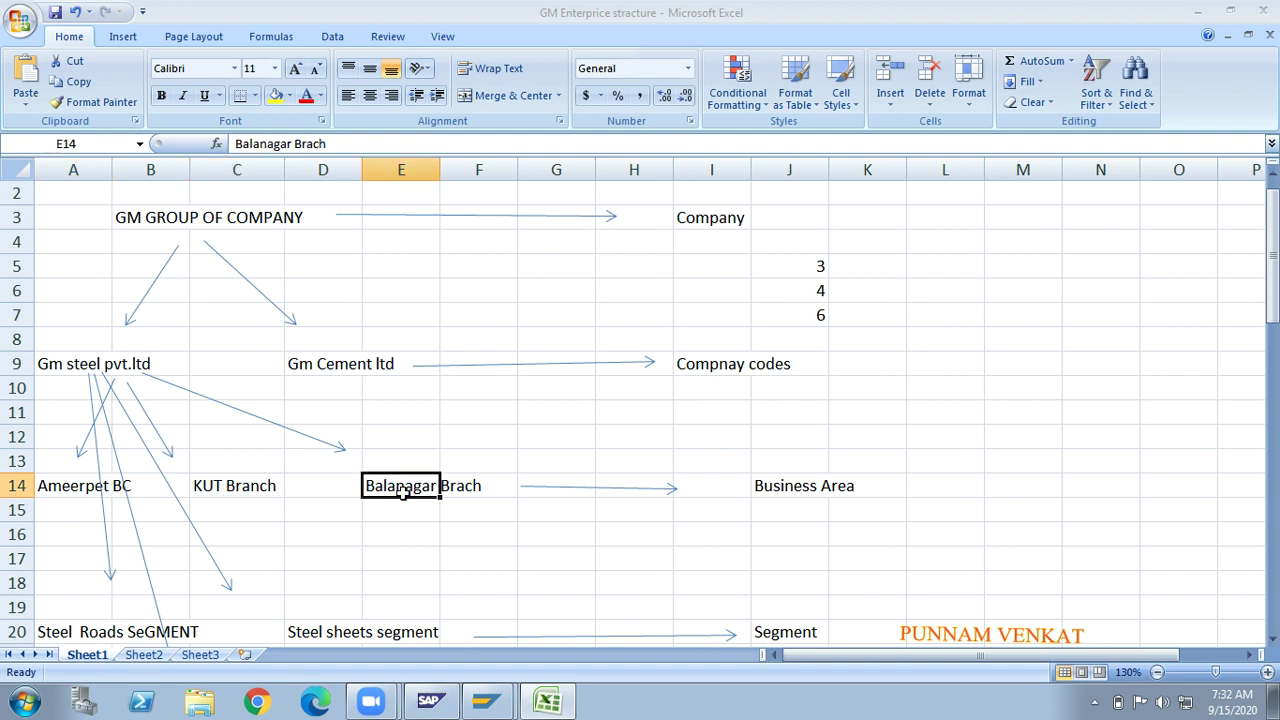
left_click(8, 485)
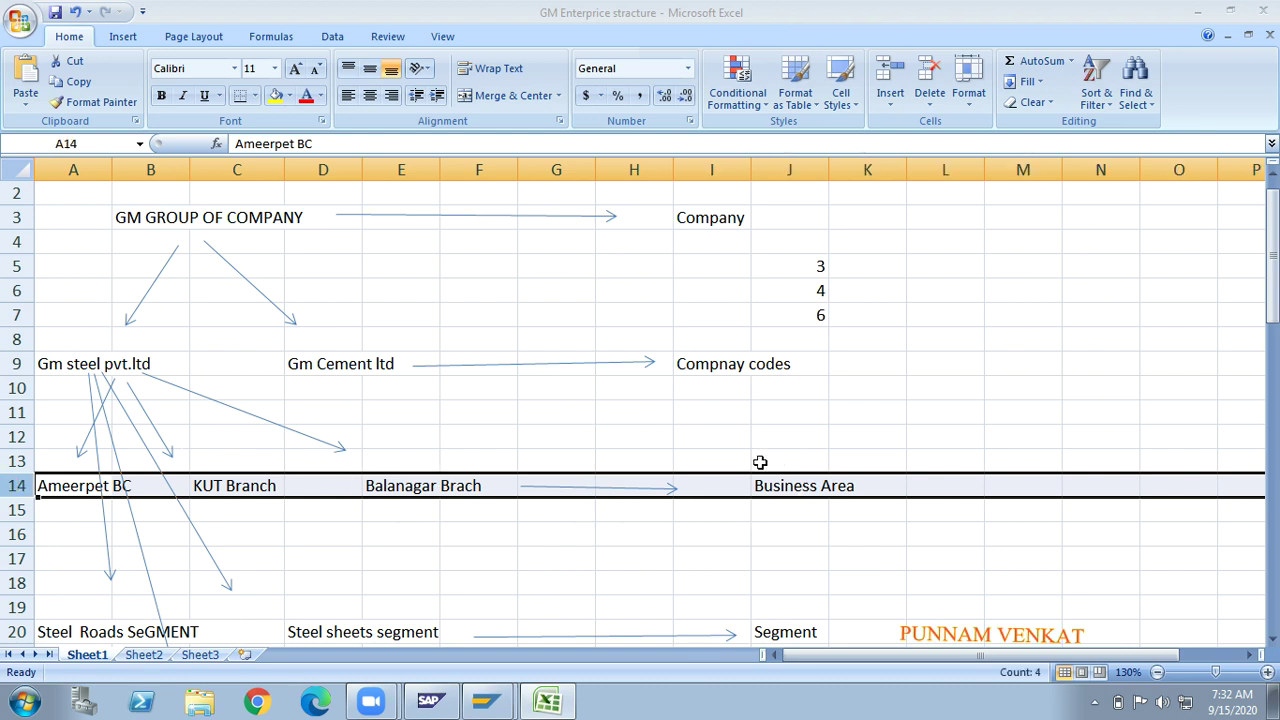
left_click(401, 518)
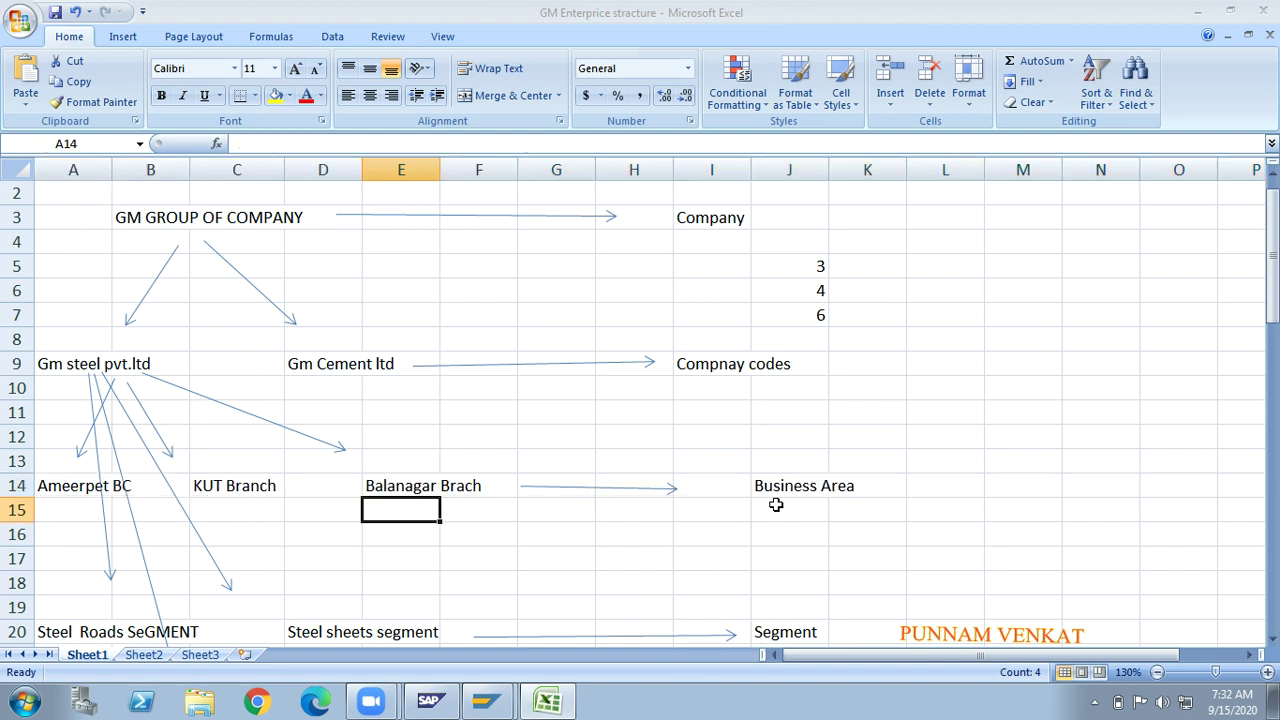
left_click(819, 508)
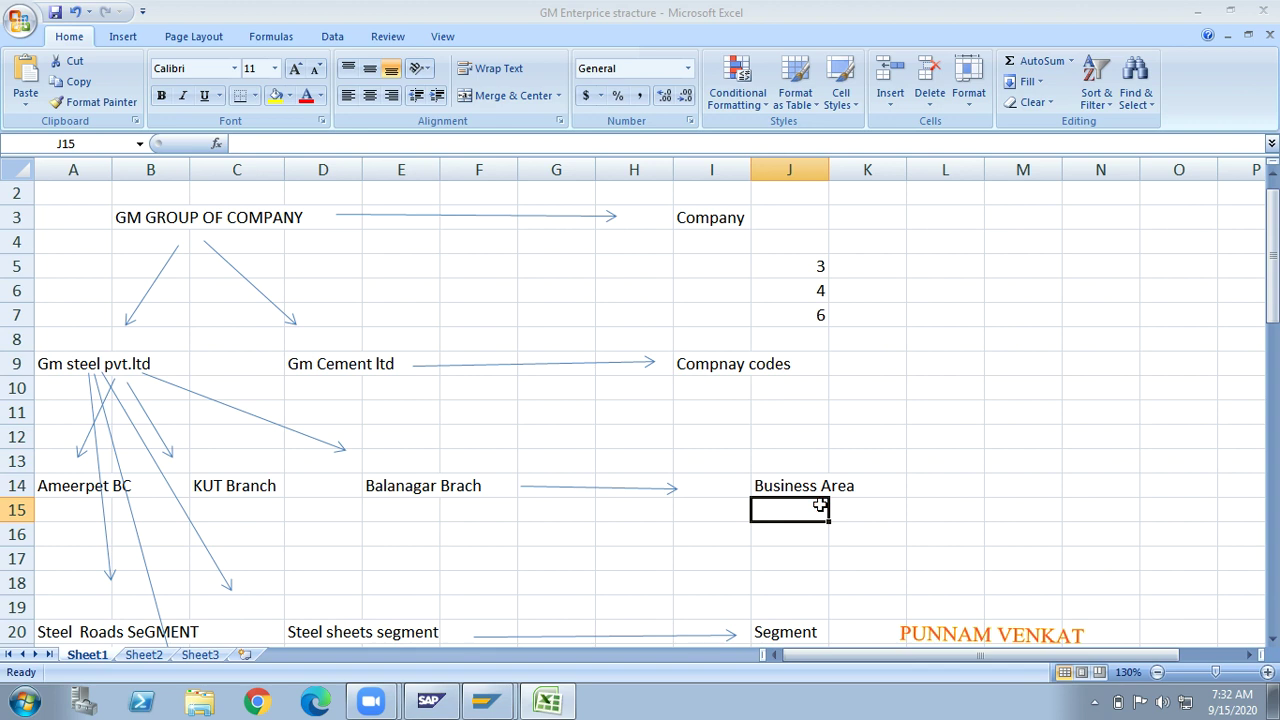
left_click(754, 509)
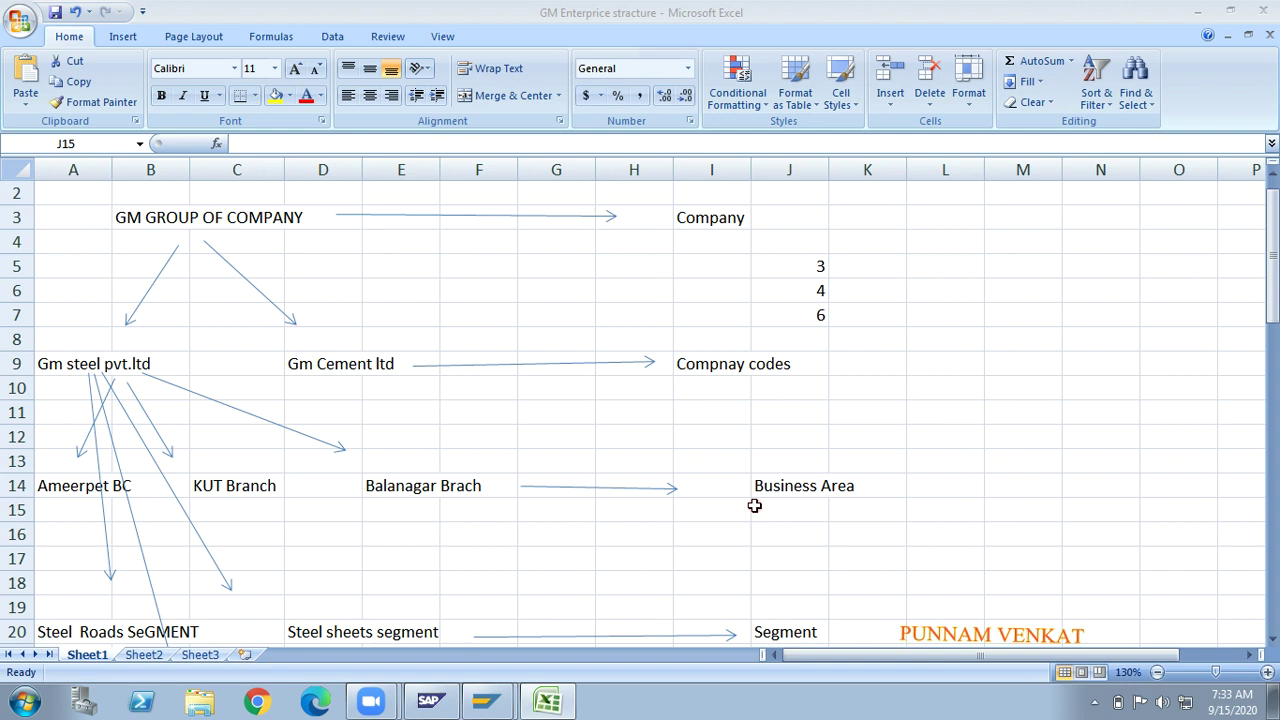
left_click(754, 506)
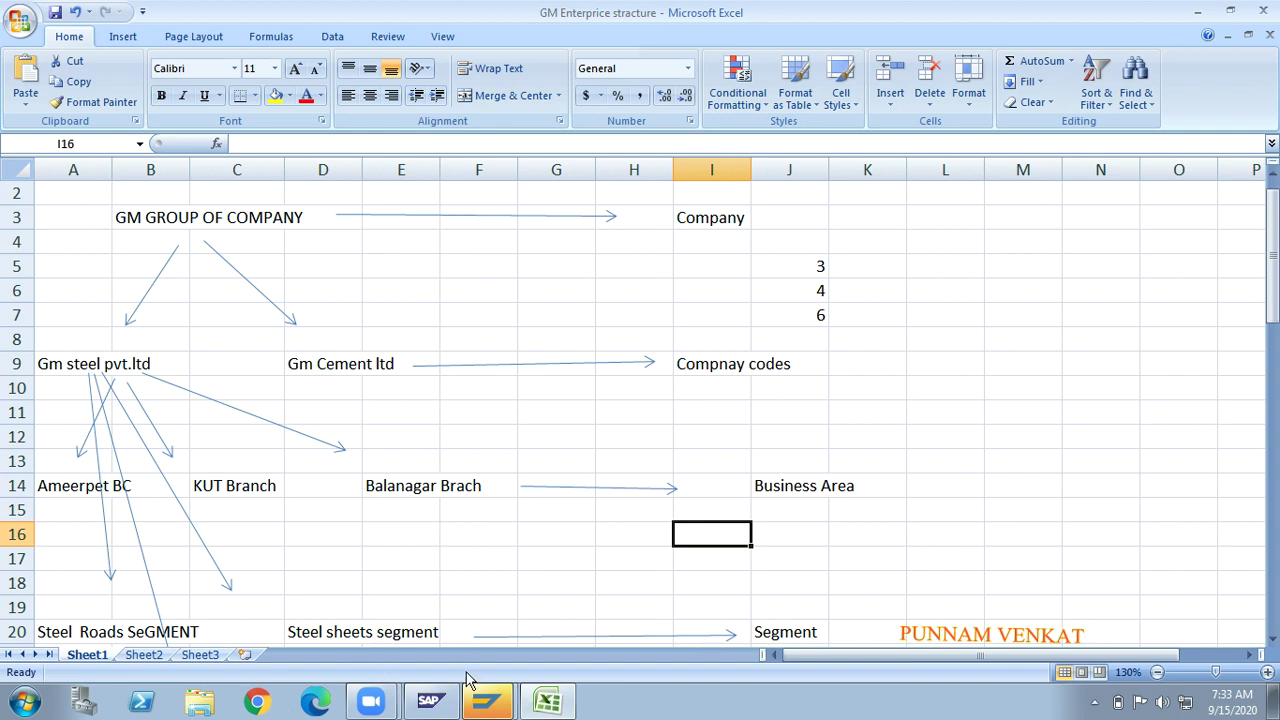
left_click(484, 712)
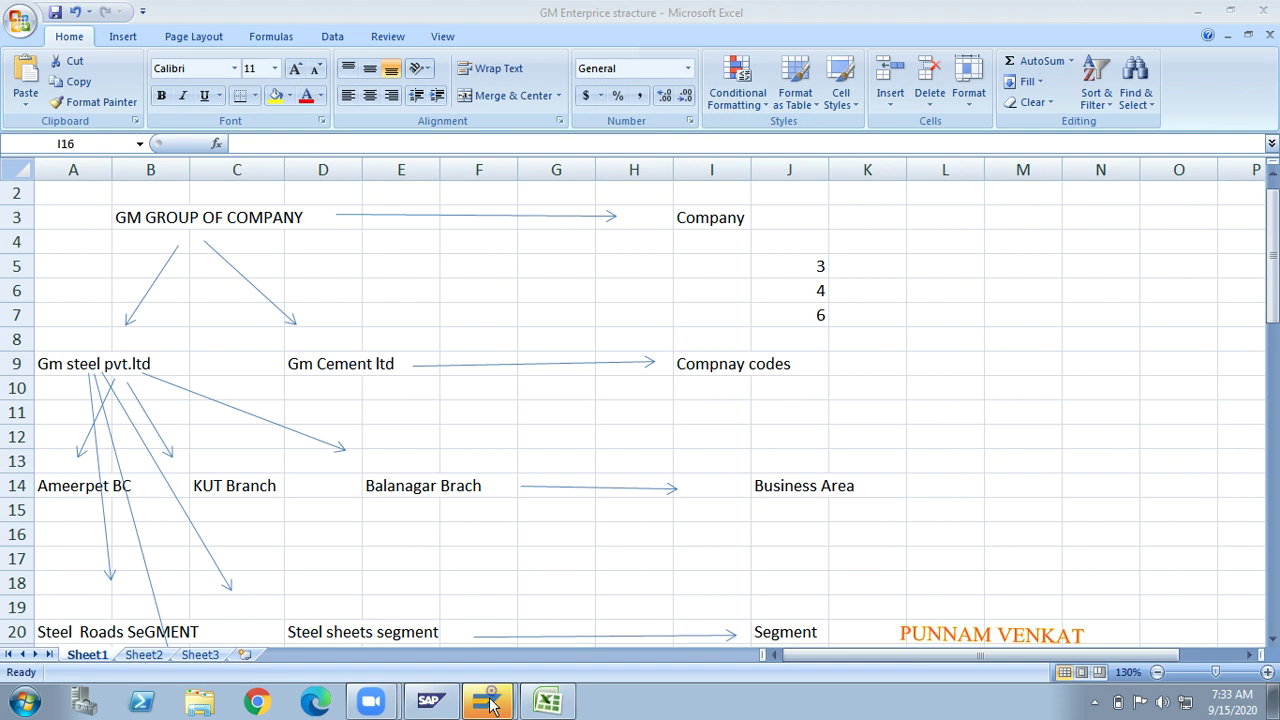
left_click(490, 692)
left_click(470, 640)
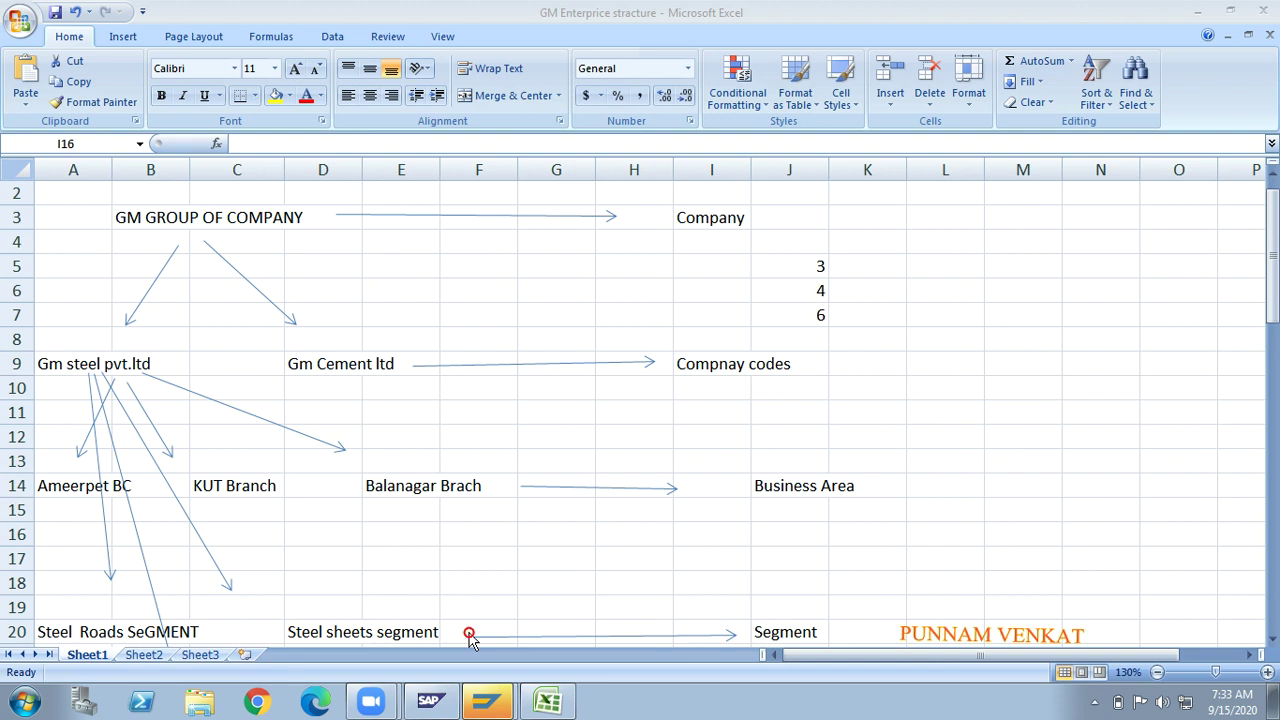